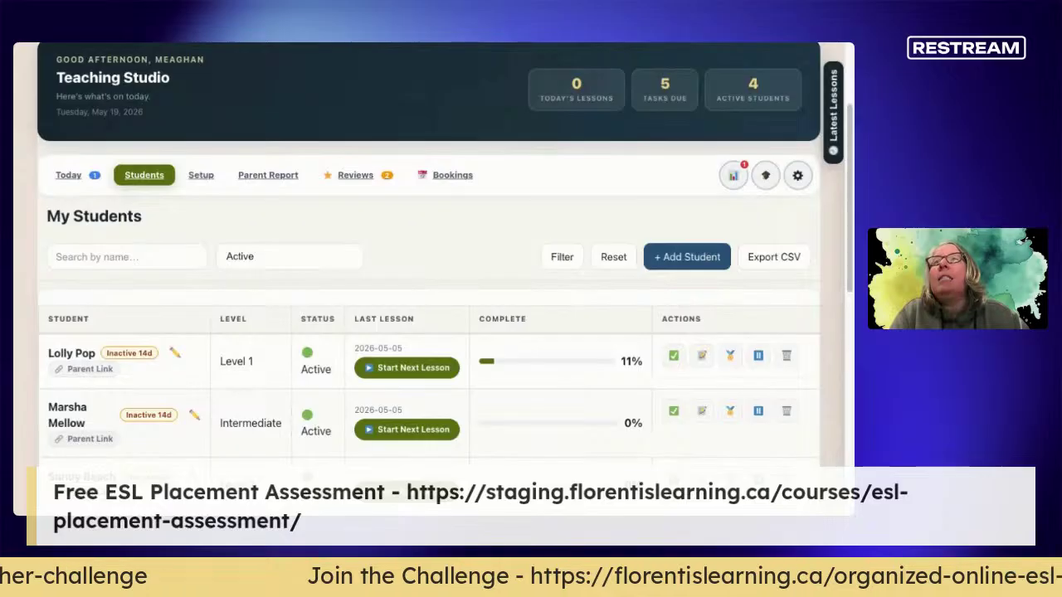
Step: Look through the active students in the My Students list
scroll(429, 274, "down", 2)
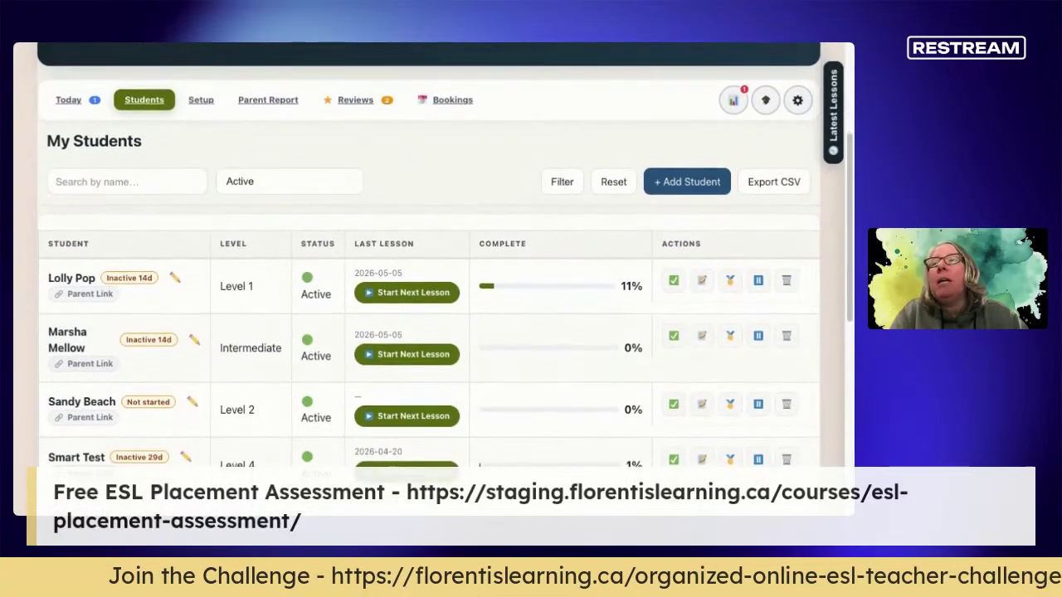
scroll(429, 274, "down", 2)
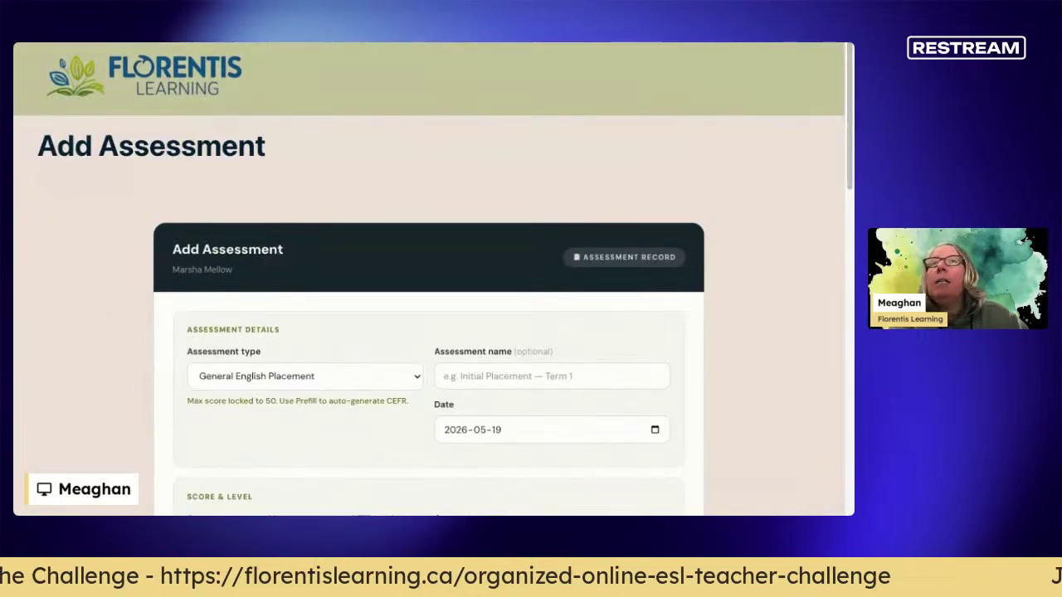
Step: Review the General English Placement form, from the assessment details and score fields down to the prefill and save options
scroll(429, 283, "down", 2)
scroll(429, 282, "down", 1)
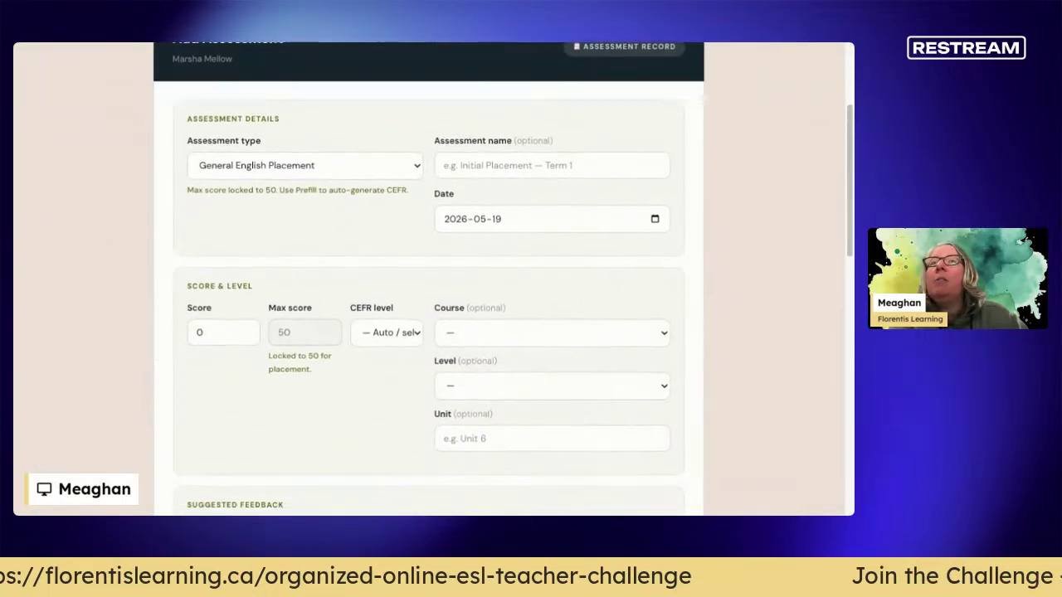
scroll(429, 282, "down", 1)
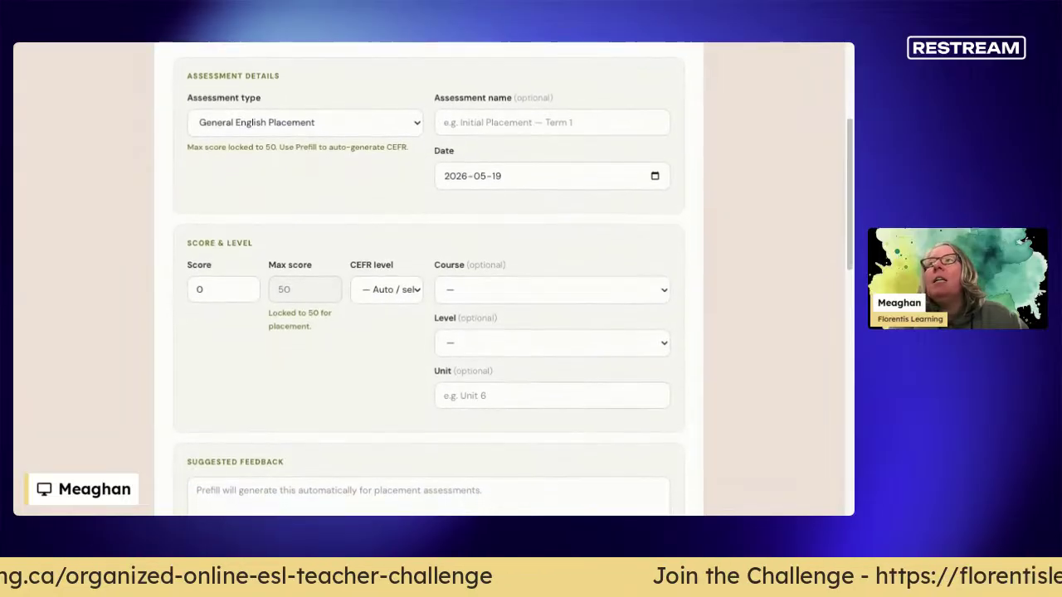
scroll(429, 282, "down", 1)
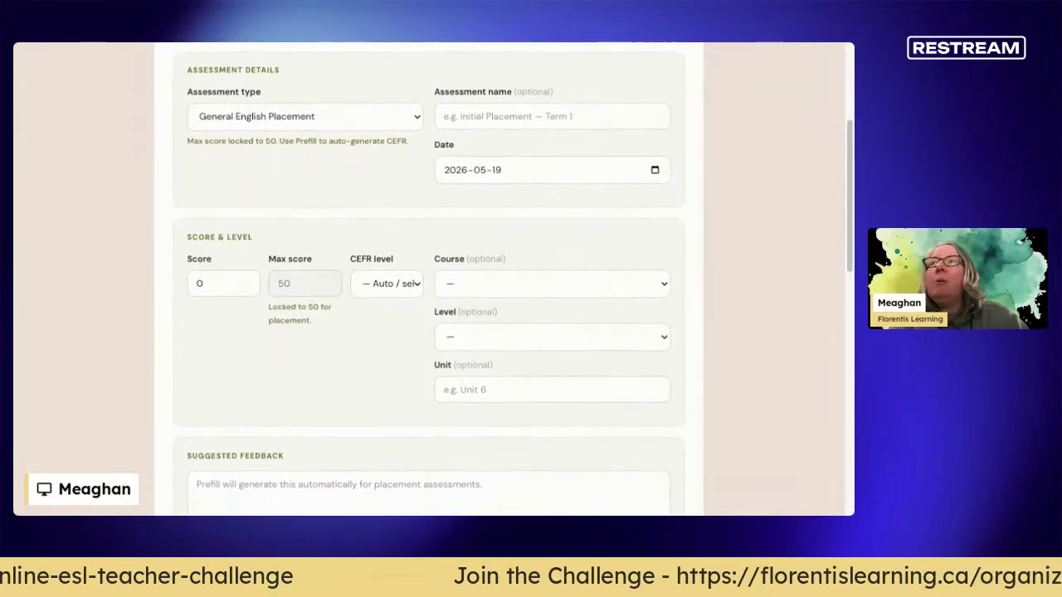
scroll(429, 282, "down", 1)
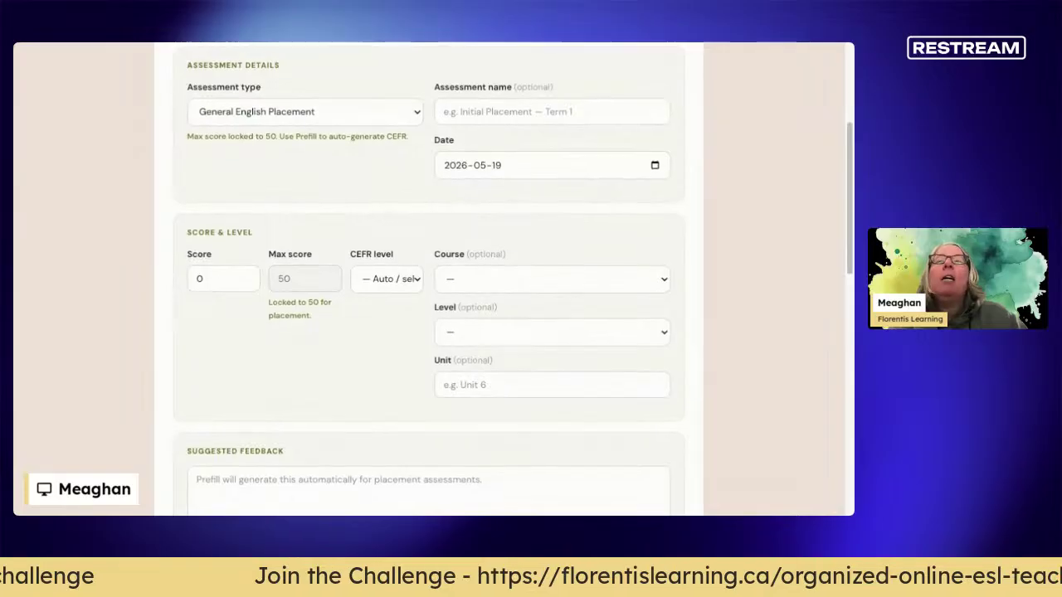
scroll(429, 282, "up", 1)
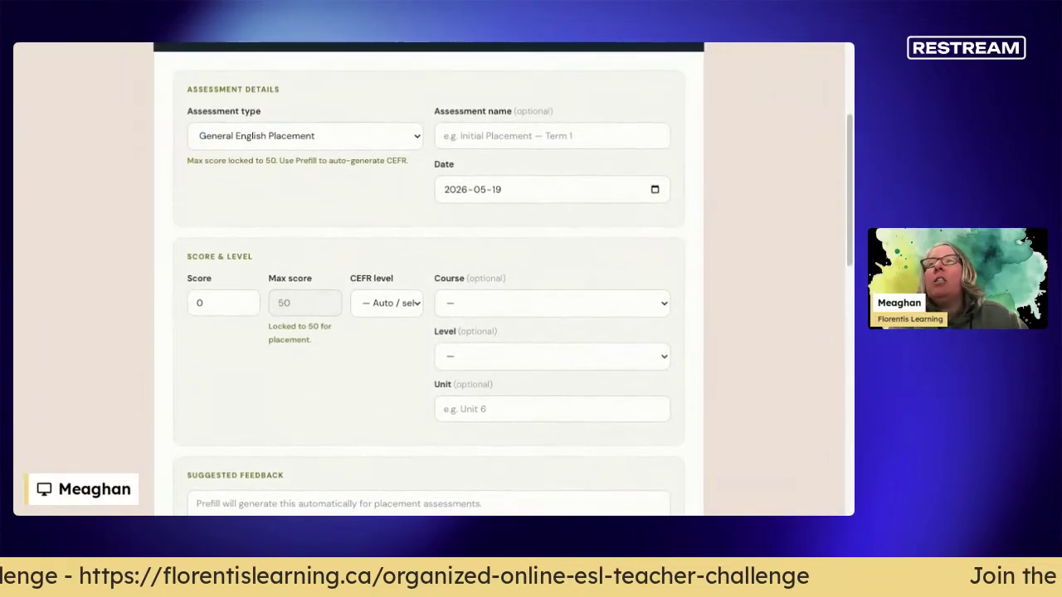
scroll(780, 216, "down", 1)
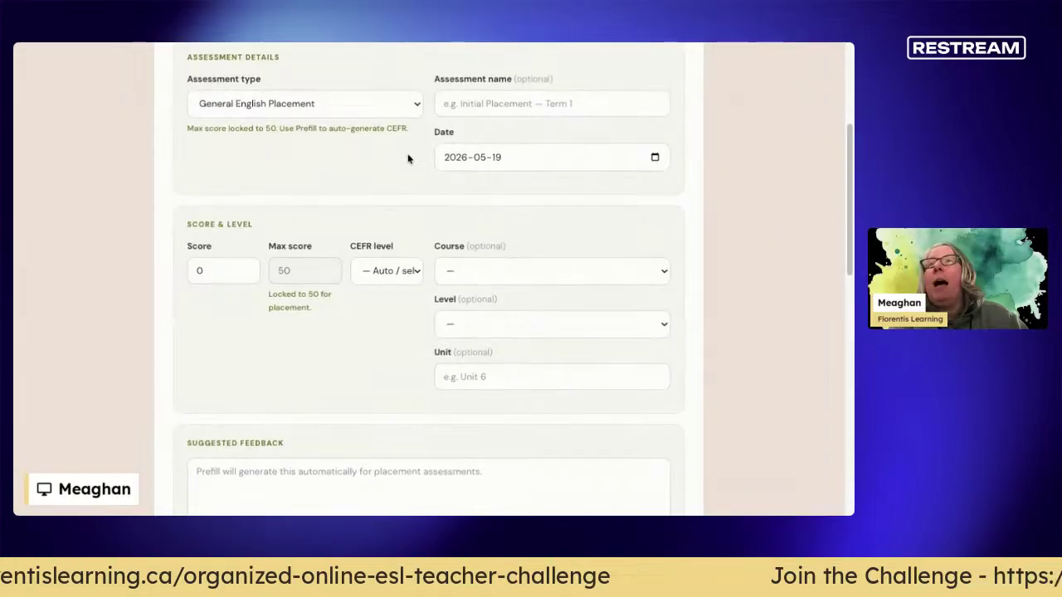
left_click(222, 270)
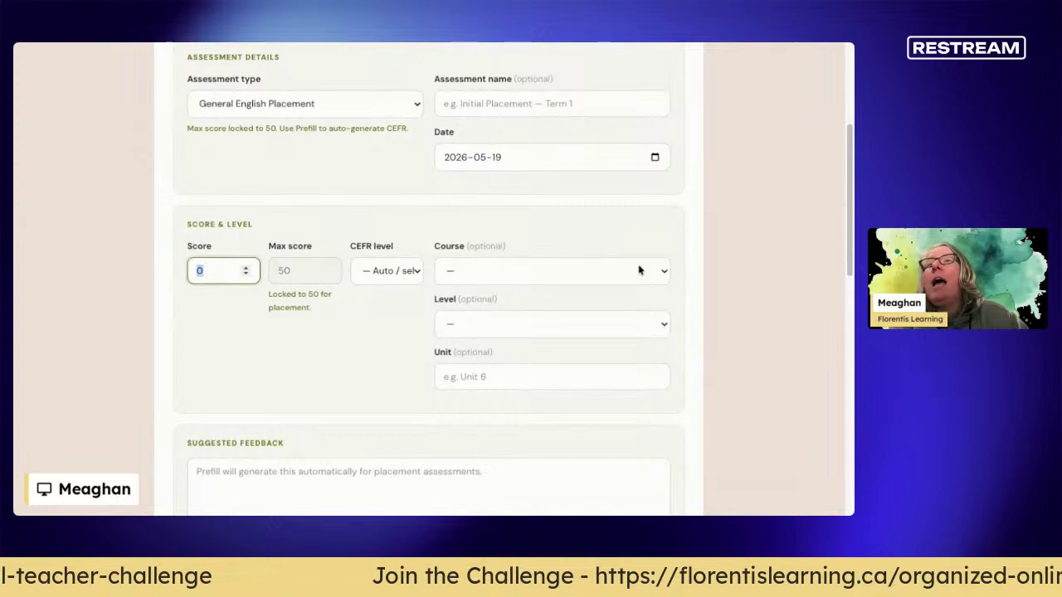
scroll(639, 269, "down", 5)
scroll(639, 269, "down", 3)
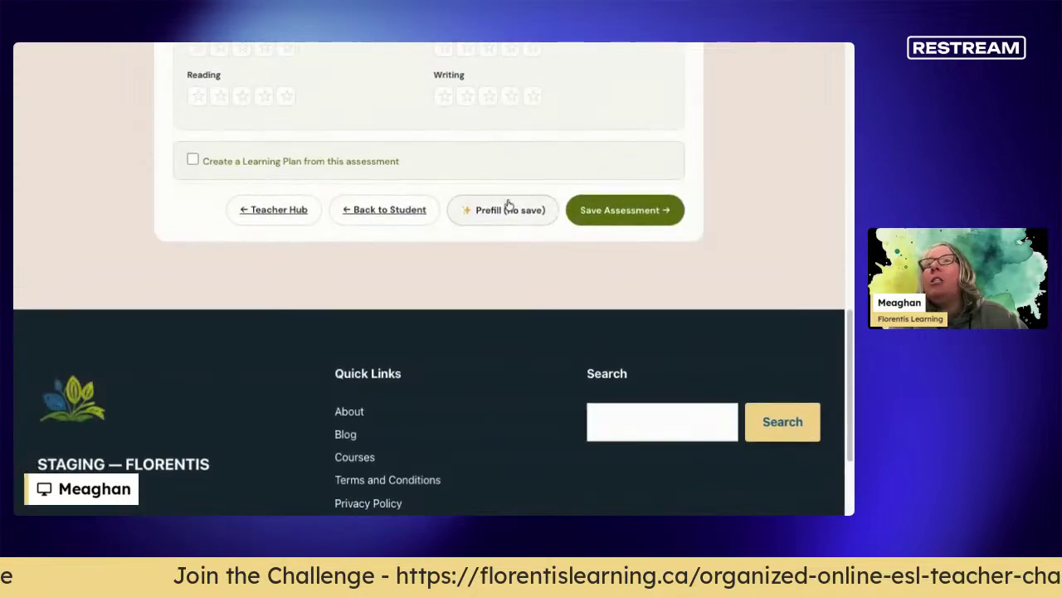
left_click(502, 210)
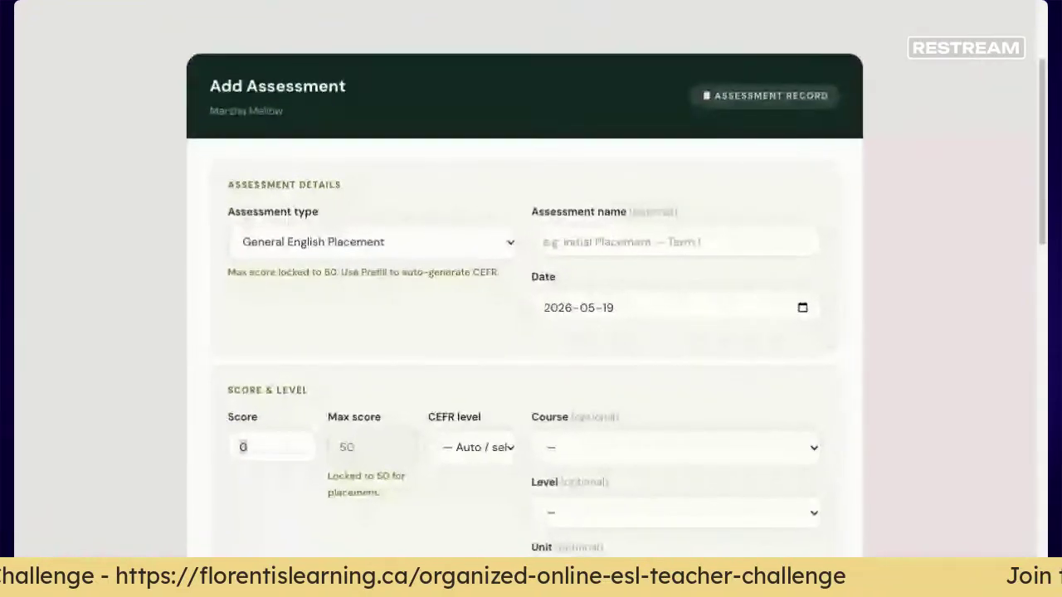
Step: Change the assessment type to Writing Placement Assessment
left_click(272, 447)
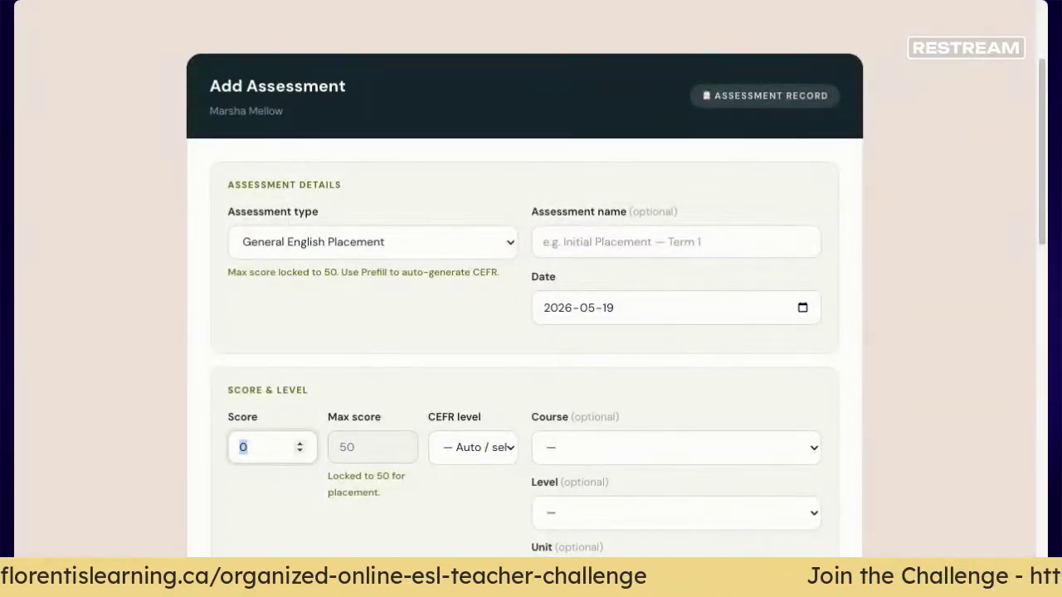
key("ctrl+plus")
key("ctrl+plus")
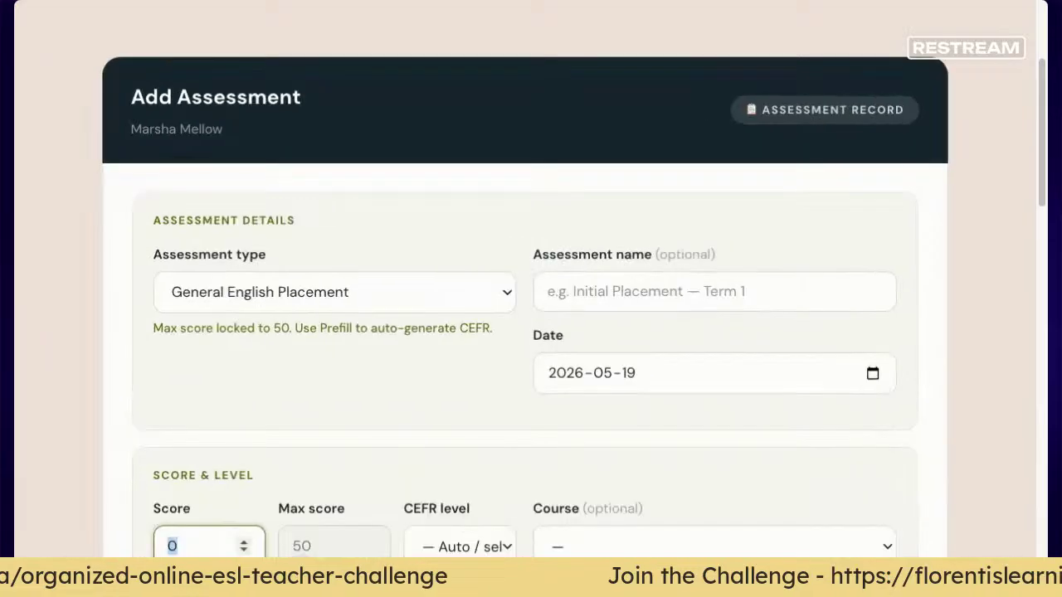
key("ctrl+plus")
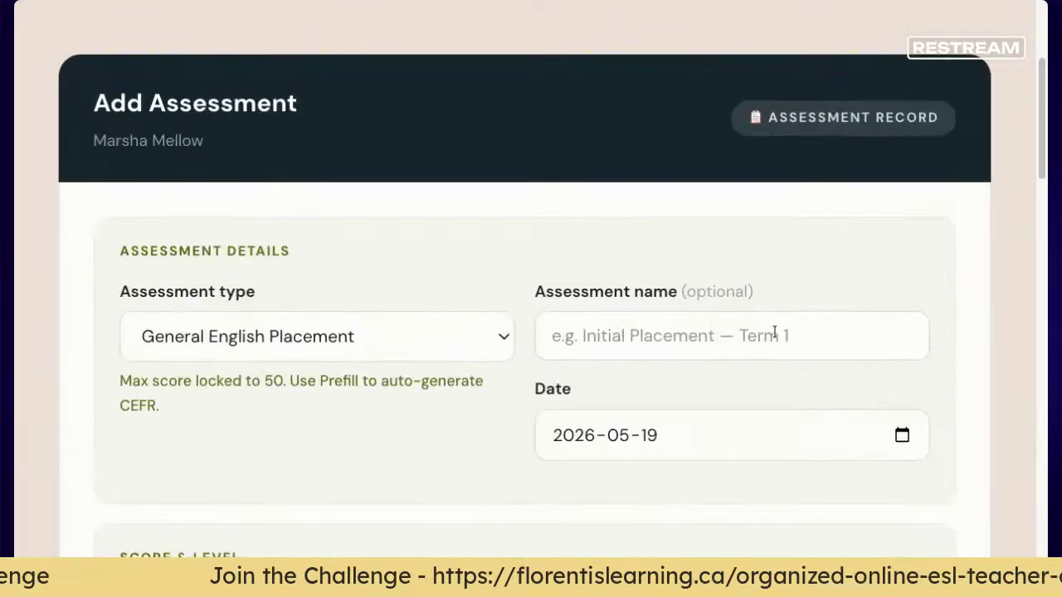
scroll(775, 331, "down", 1)
scroll(775, 331, "down", 2)
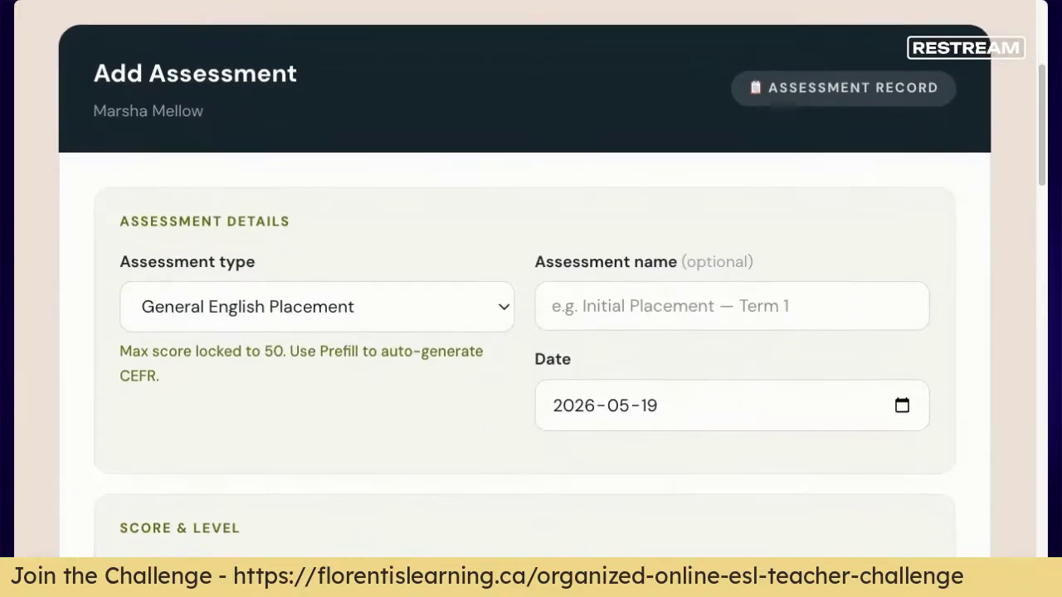
left_click(478, 313)
left_click(407, 319)
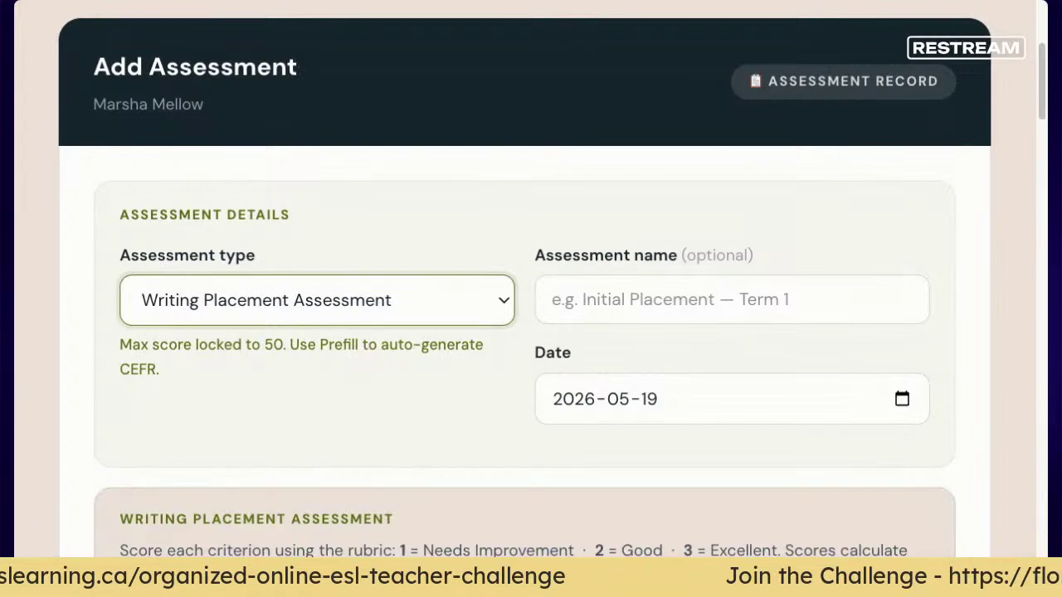
Step: Read the writing placement scoring rubric and the prompt and criteria of Task 1 — Introduction
scroll(432, 387, "down", 2)
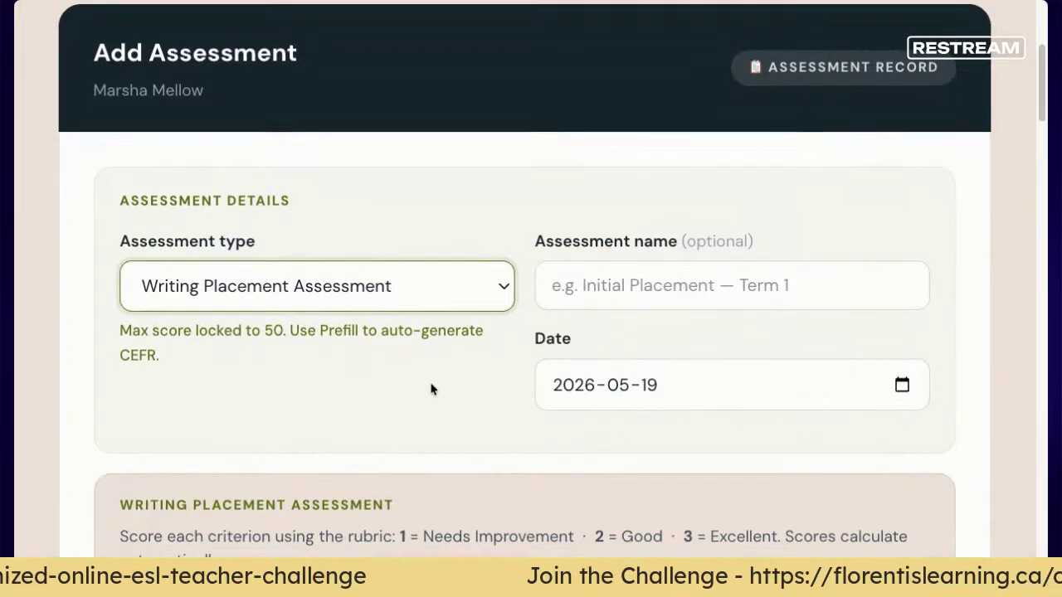
scroll(431, 390, "down", 3)
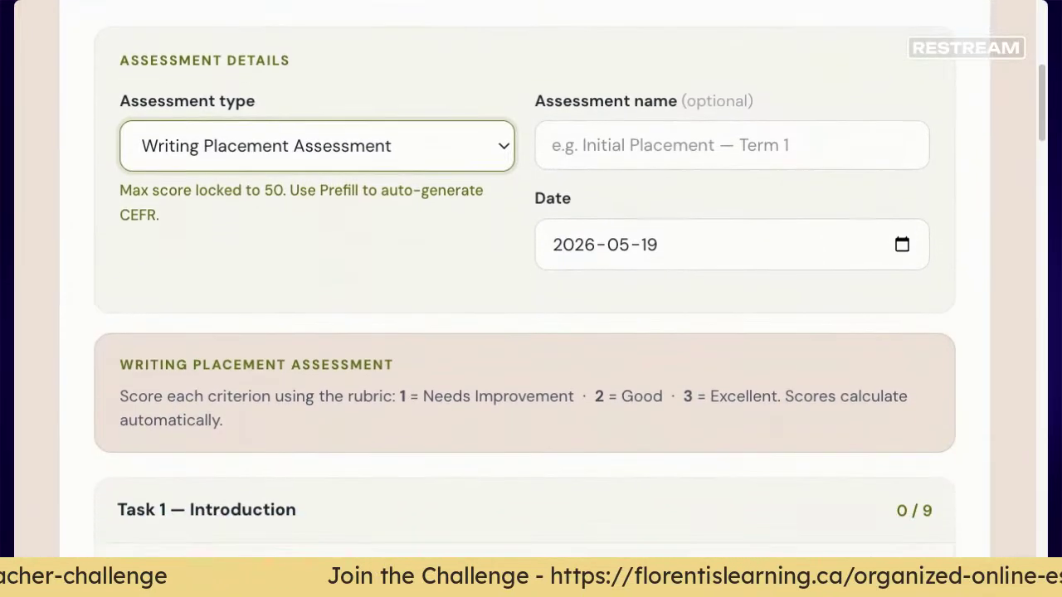
scroll(301, 218, "down", 1)
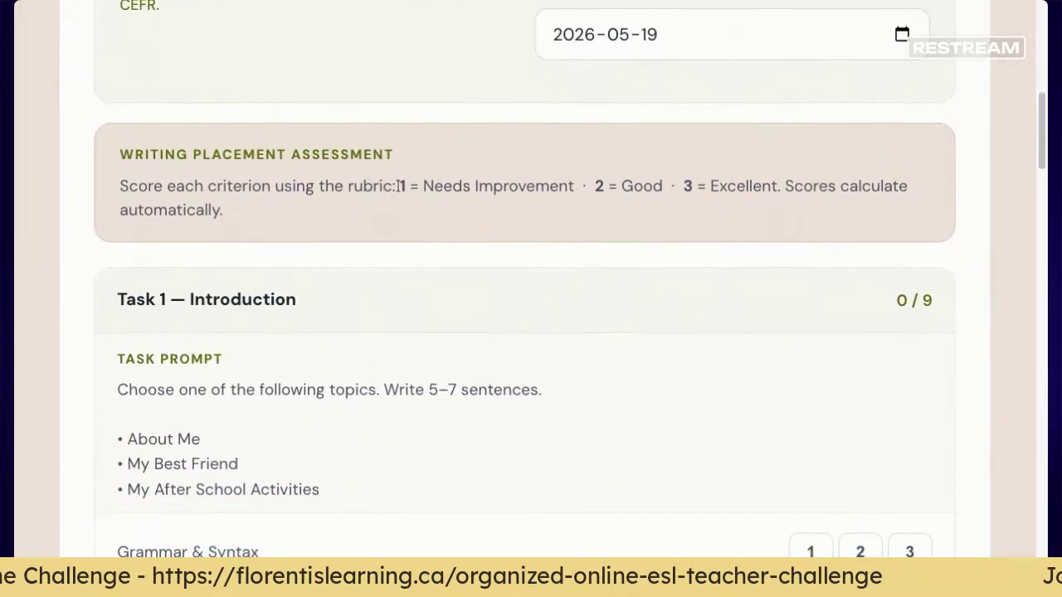
left_click_drag(400, 186, 424, 213)
left_click(424, 213)
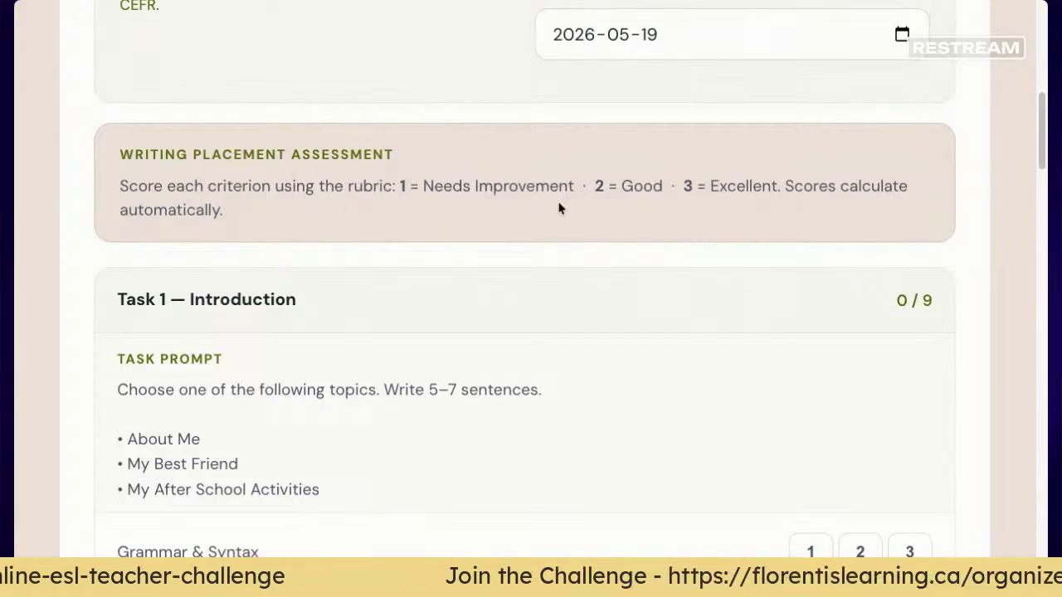
scroll(560, 208, "down", 1)
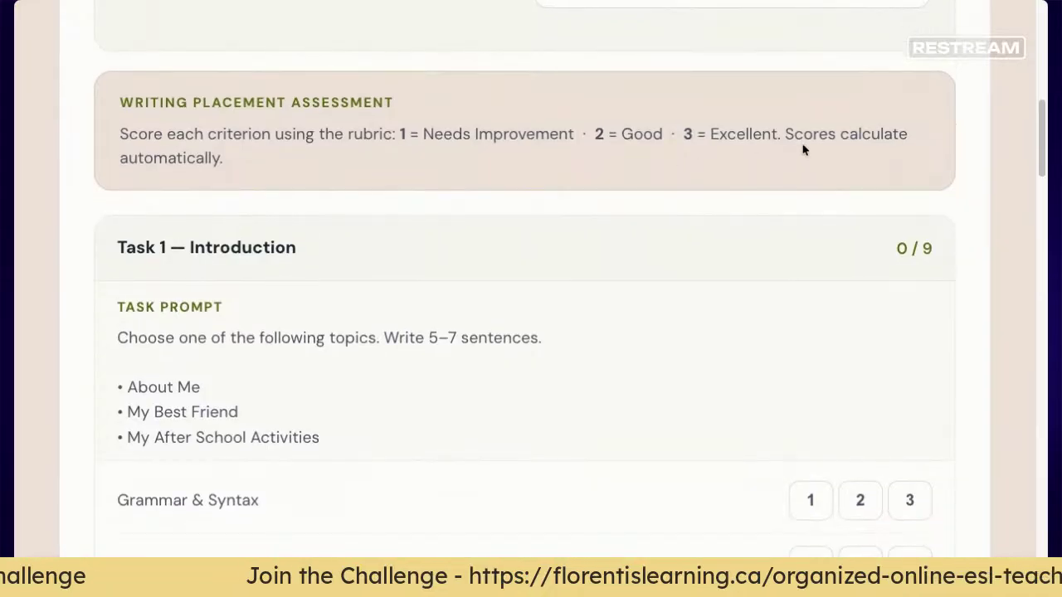
scroll(828, 166, "down", 1)
scroll(826, 166, "down", 2)
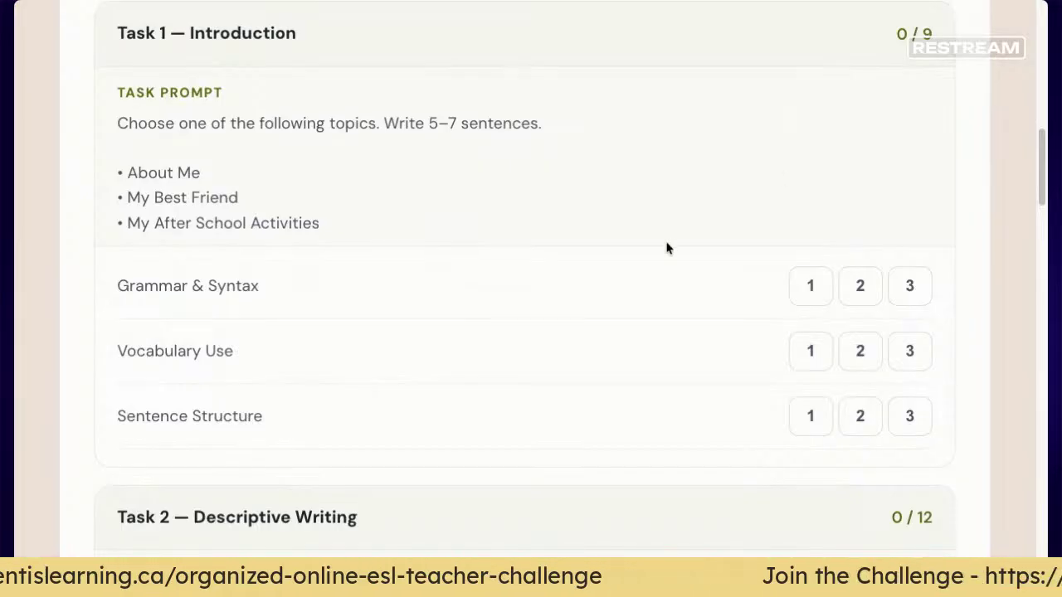
Step: Compare the prompts and scoring criteria of the introduction, descriptive writing and opinion writing tasks
scroll(531, 282, "down", 6)
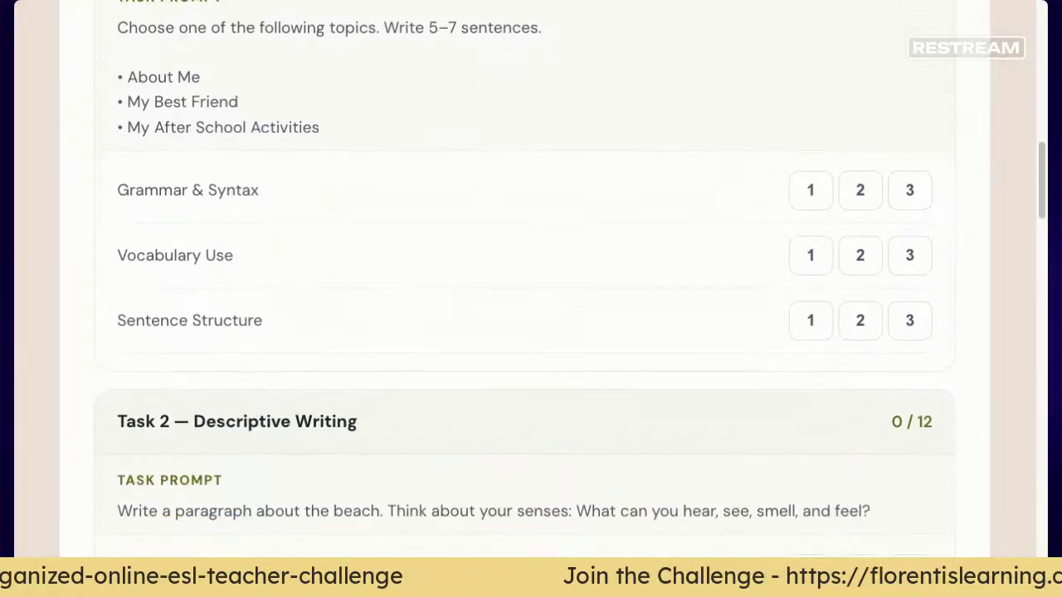
scroll(531, 282, "down", 4)
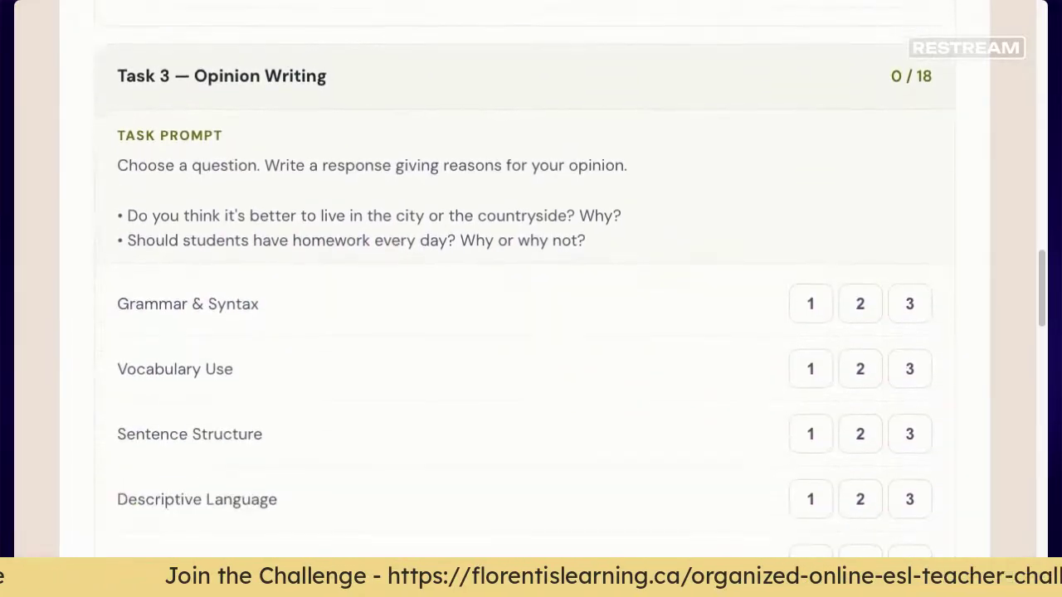
scroll(531, 283, "down", 1)
scroll(531, 282, "up", 3)
scroll(531, 282, "up", 8)
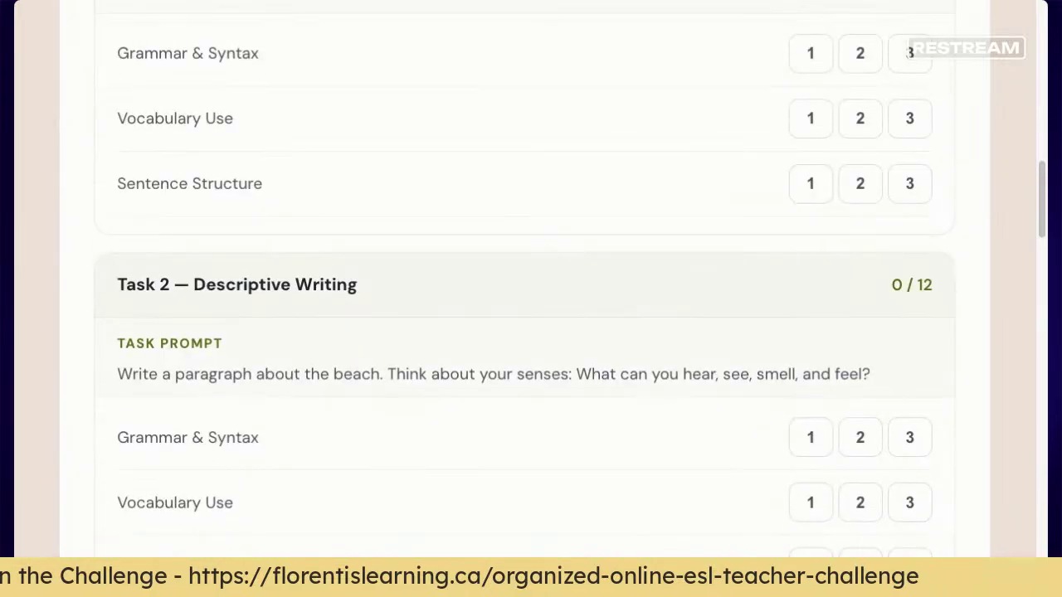
scroll(531, 282, "up", 1)
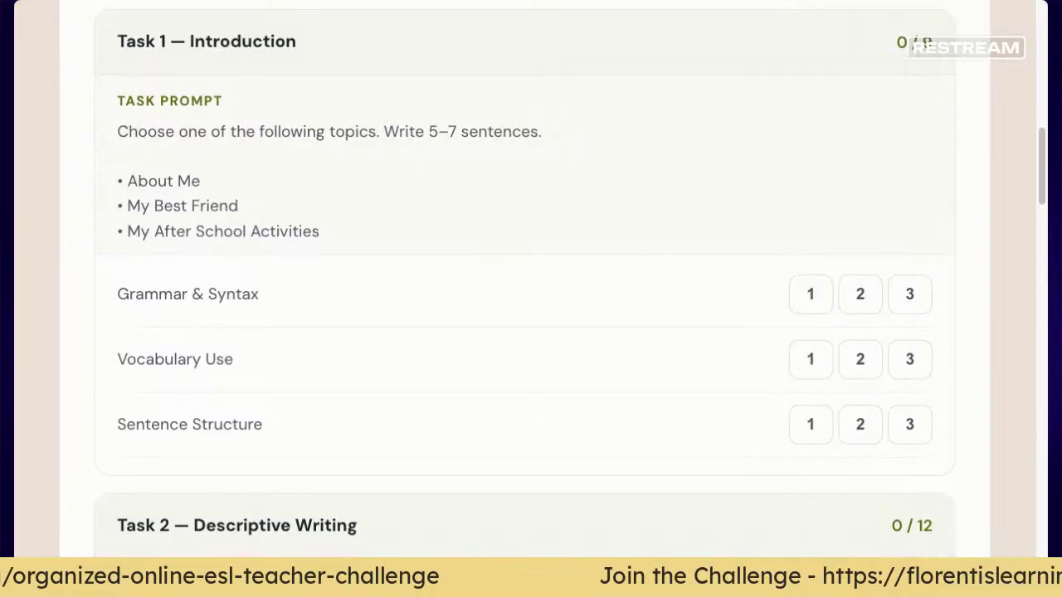
scroll(531, 265, "down", 1)
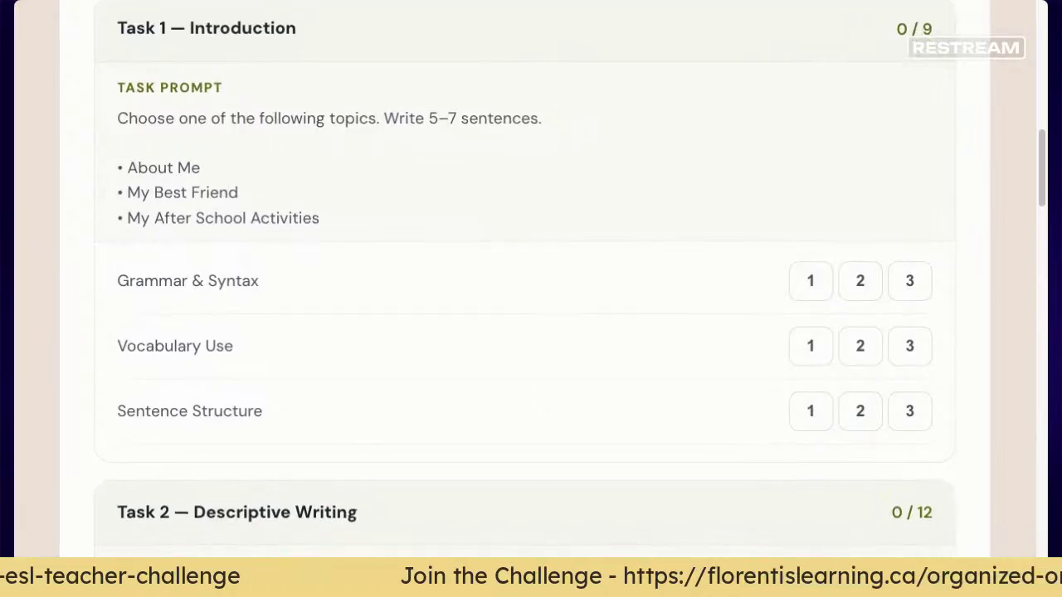
scroll(531, 265, "down", 2)
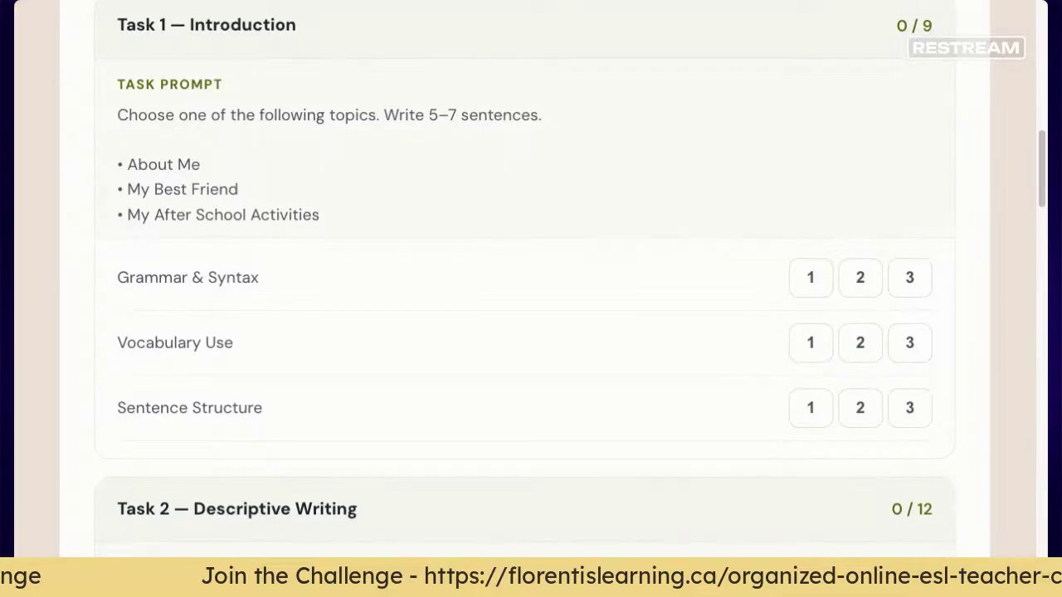
scroll(531, 266, "down", 1)
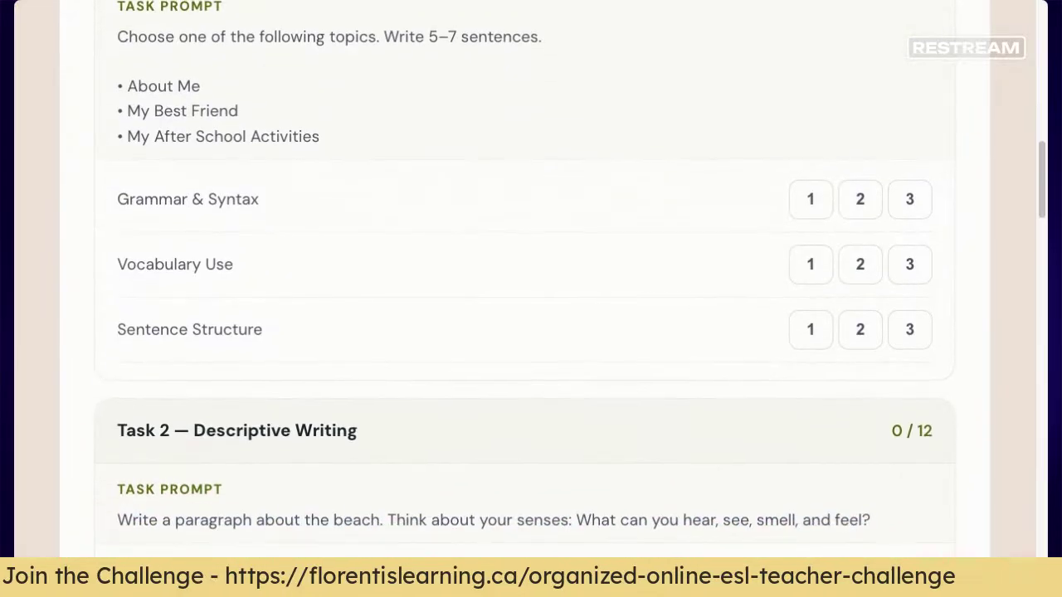
Step: Score Grammar & Syntax as 2 in Task 1 — Introduction and check the task's running score
scroll(531, 298, "up", 12)
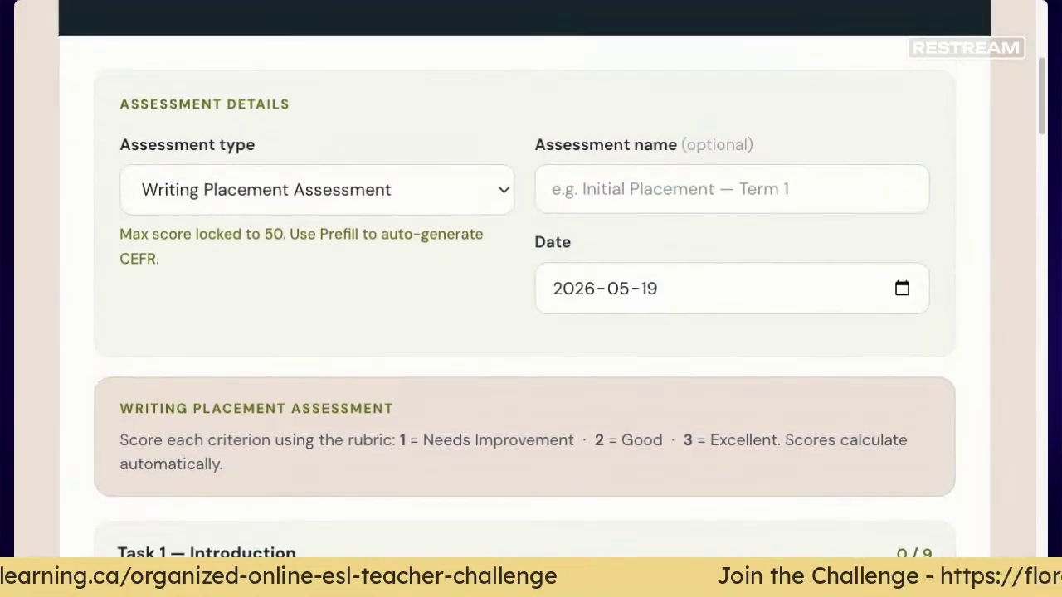
scroll(531, 298, "down", 5)
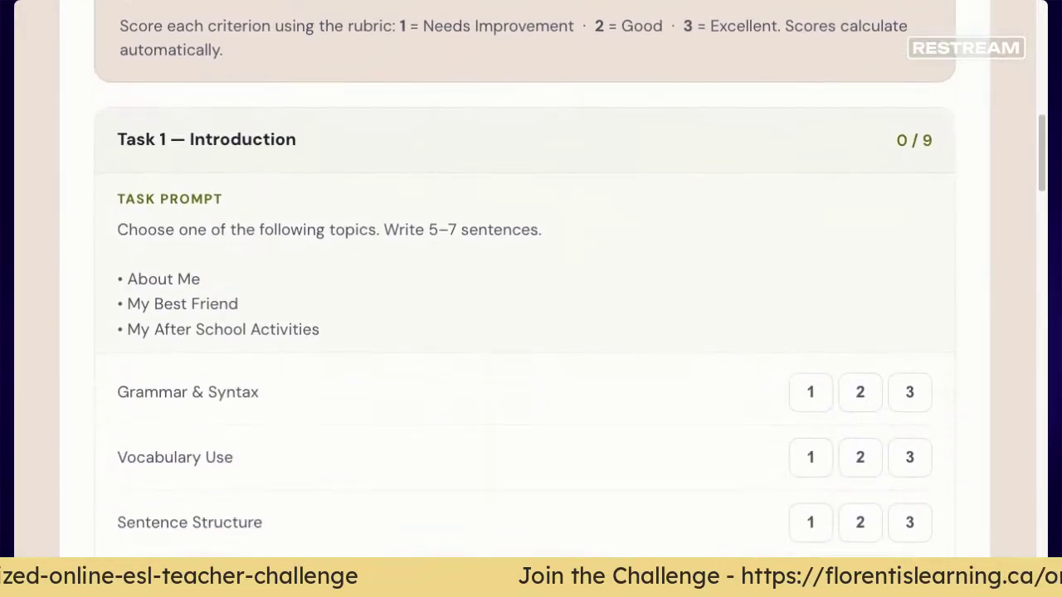
scroll(531, 299, "down", 1)
scroll(524, 299, "down", 1)
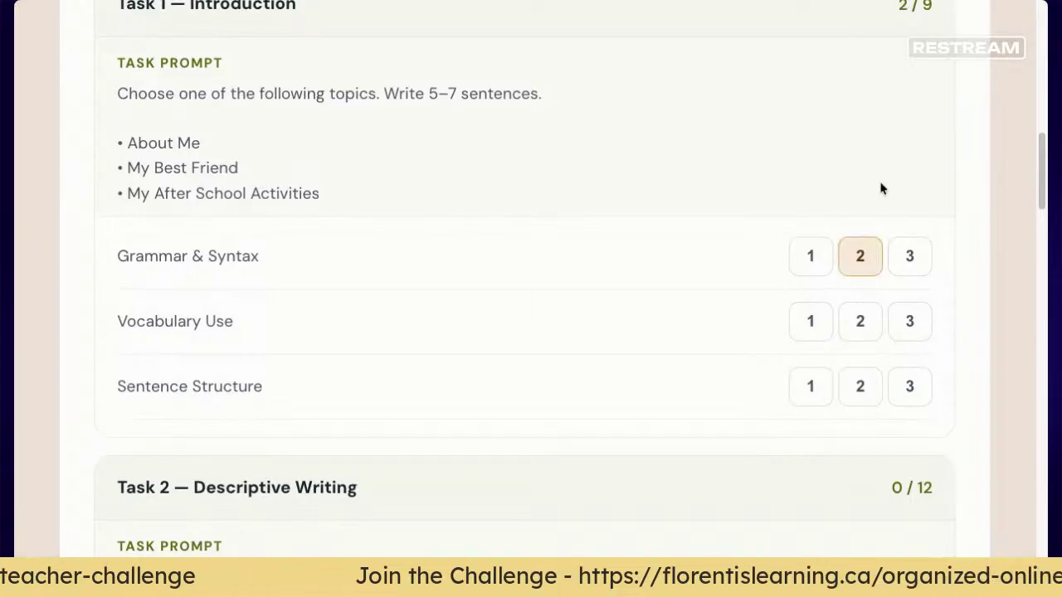
scroll(882, 177, "up", 2)
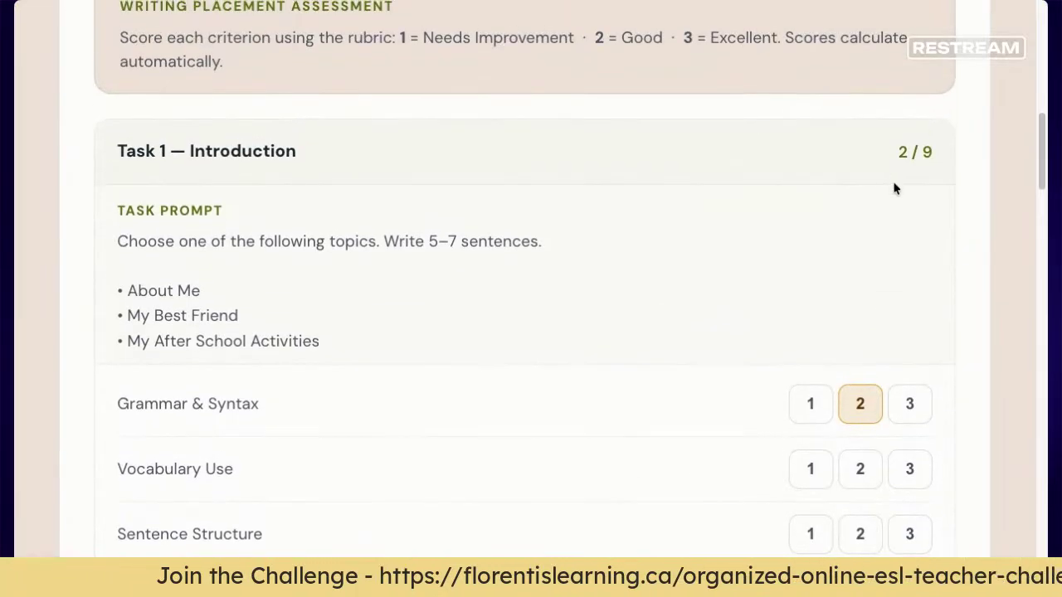
scroll(895, 187, "down", 2)
scroll(894, 186, "up", 1)
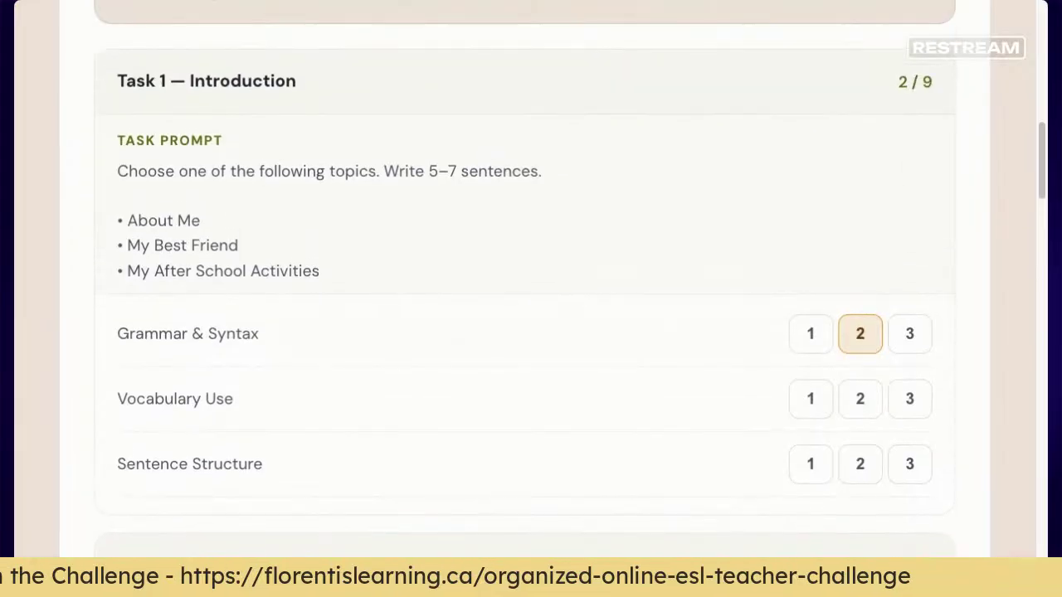
scroll(893, 199, "down", 1)
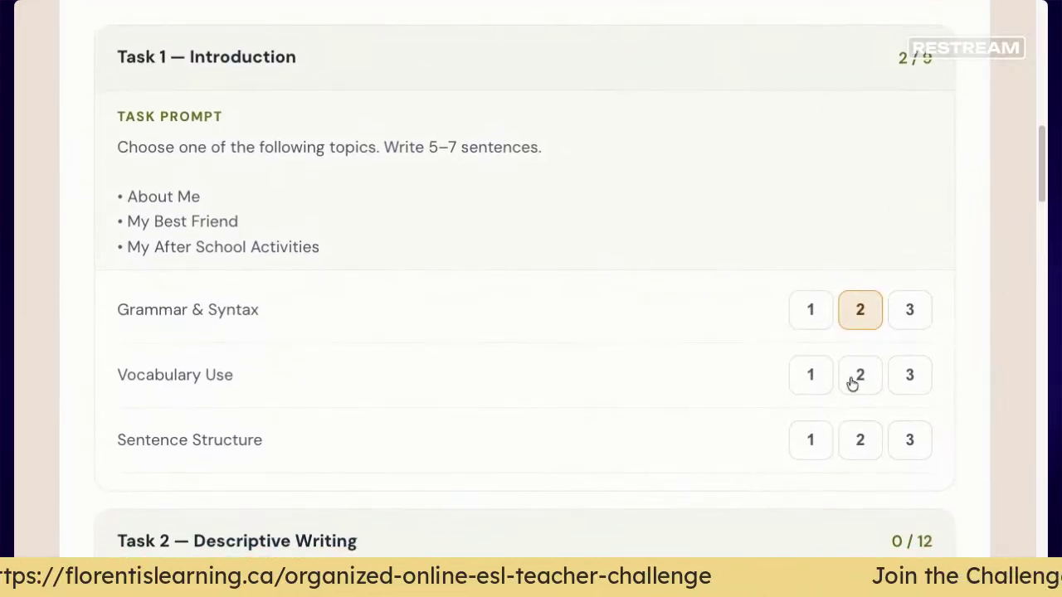
Step: Score Vocabulary Use as 3 and Sentence Structure as 2 in Task 1 — Introduction and check the task's score
left_click(911, 377)
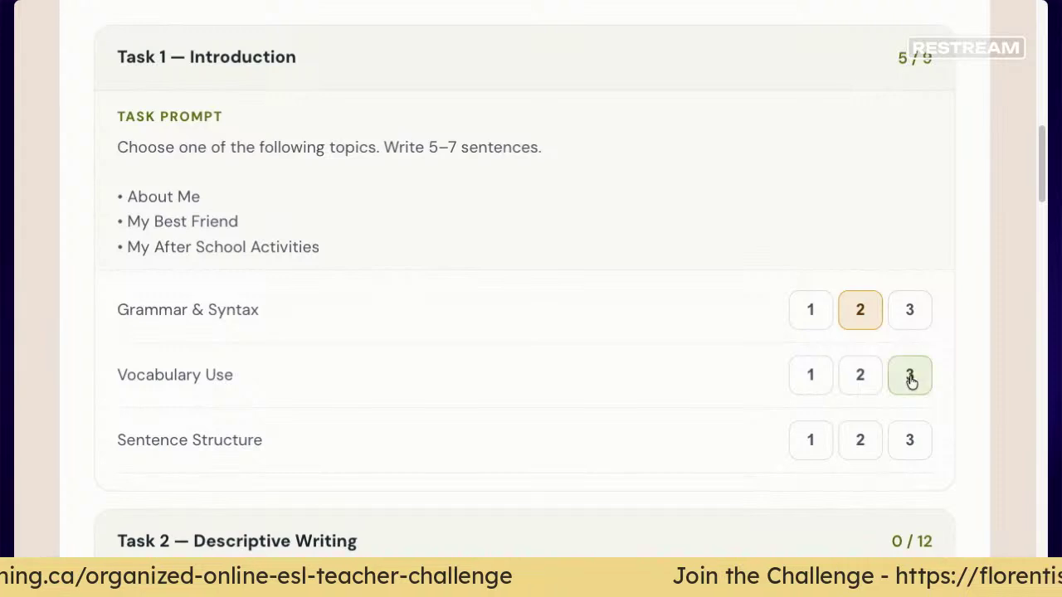
scroll(912, 380, "down", 1)
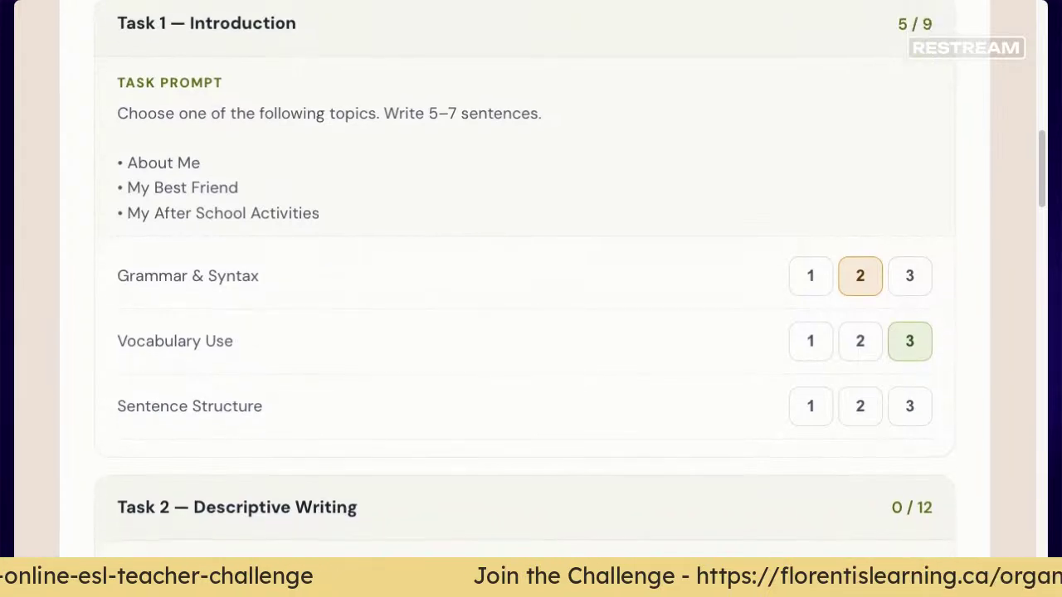
scroll(863, 399, "down", 1)
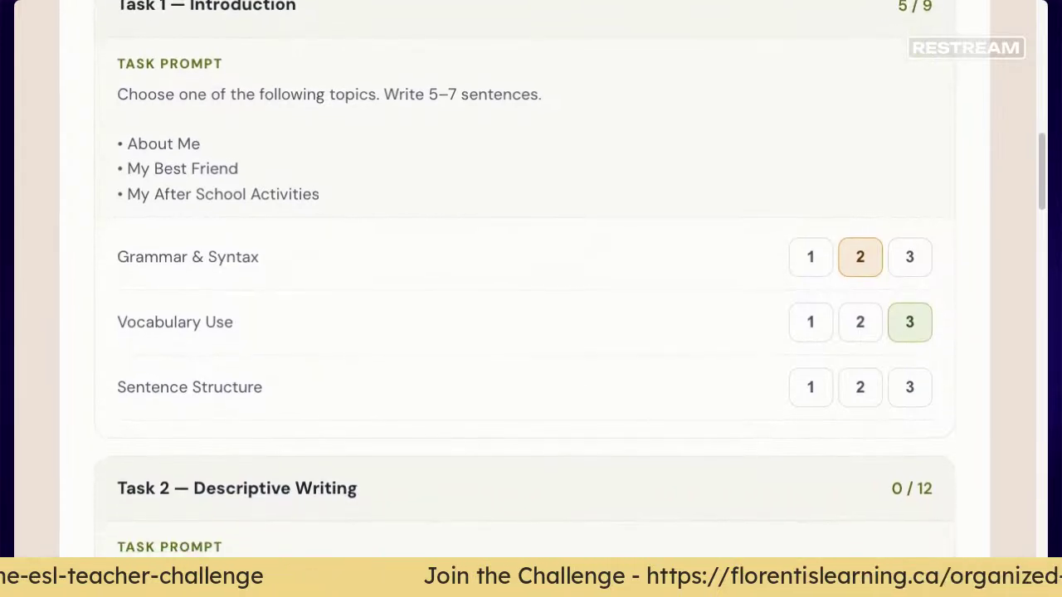
left_click(858, 386)
scroll(871, 392, "up", 5)
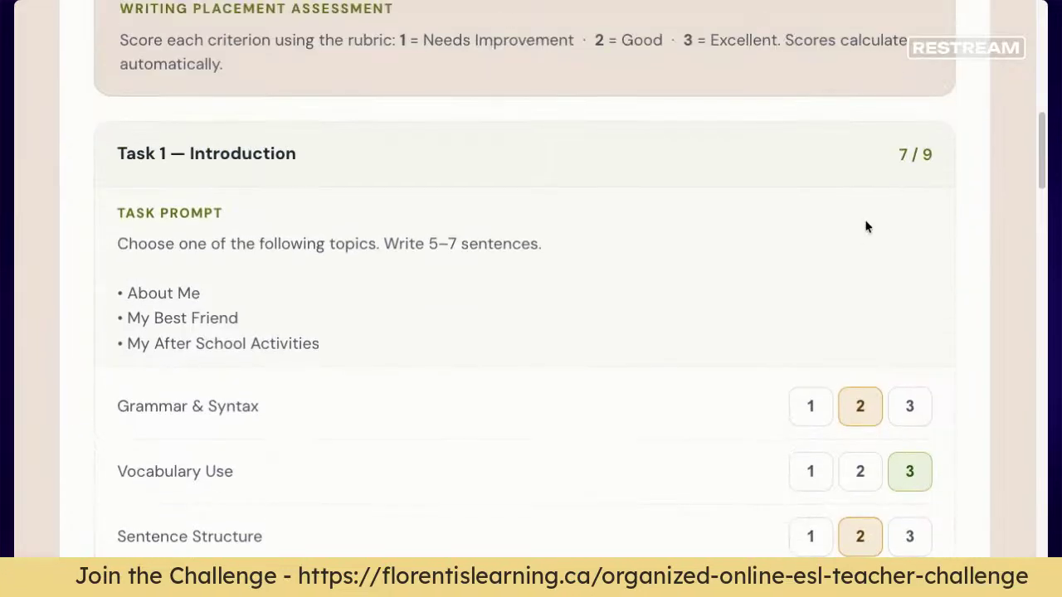
left_click_drag(898, 154, 935, 159)
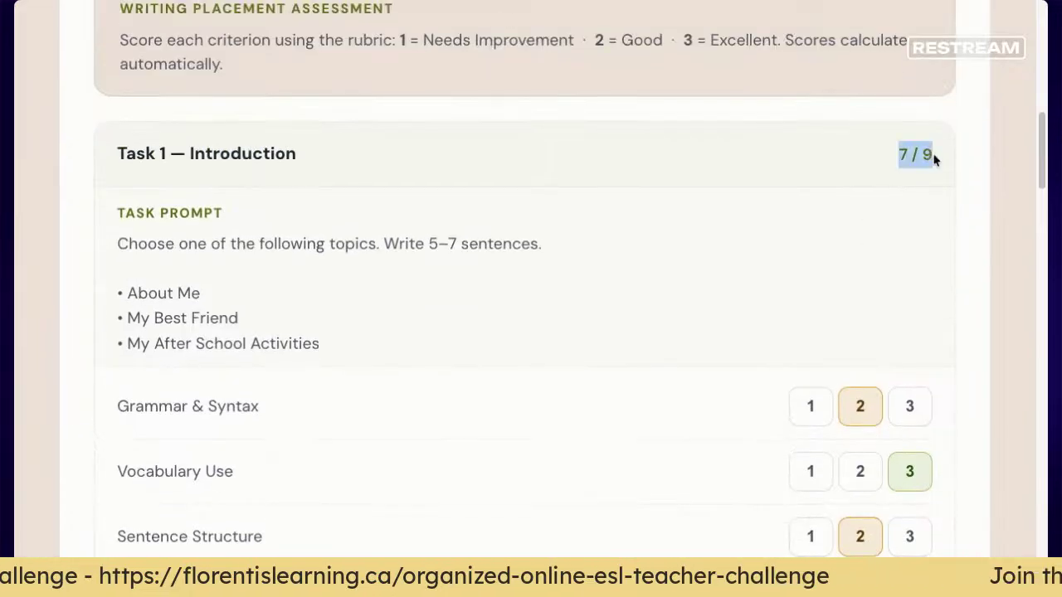
left_click(911, 202)
Step: Check the CEFR Writing Indicator's task scores, total and suggested level below the three tasks
scroll(912, 268, "down", 10)
scroll(913, 268, "down", 20)
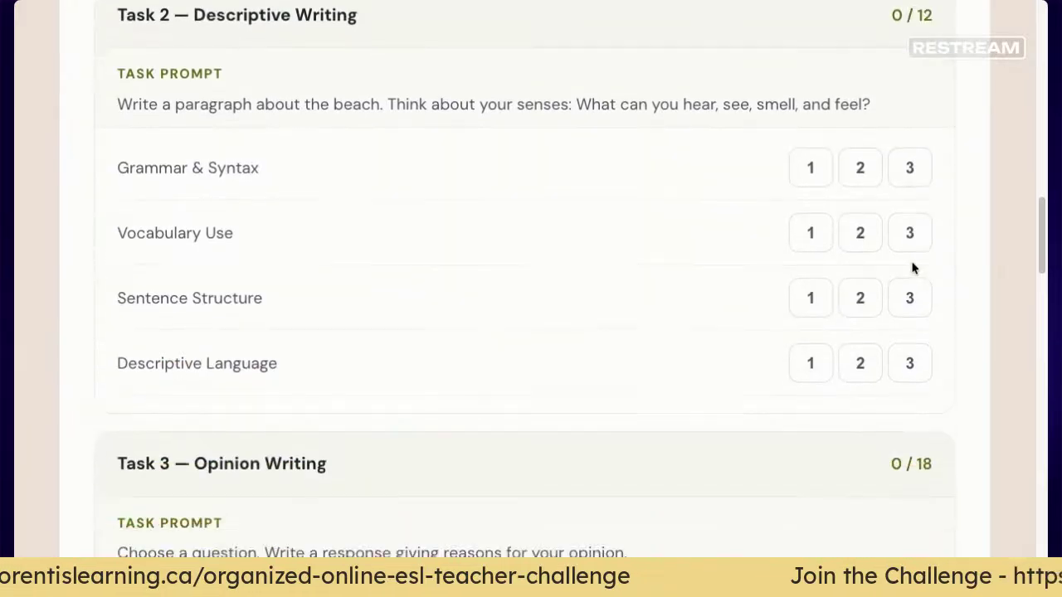
scroll(777, 516, "down", 3)
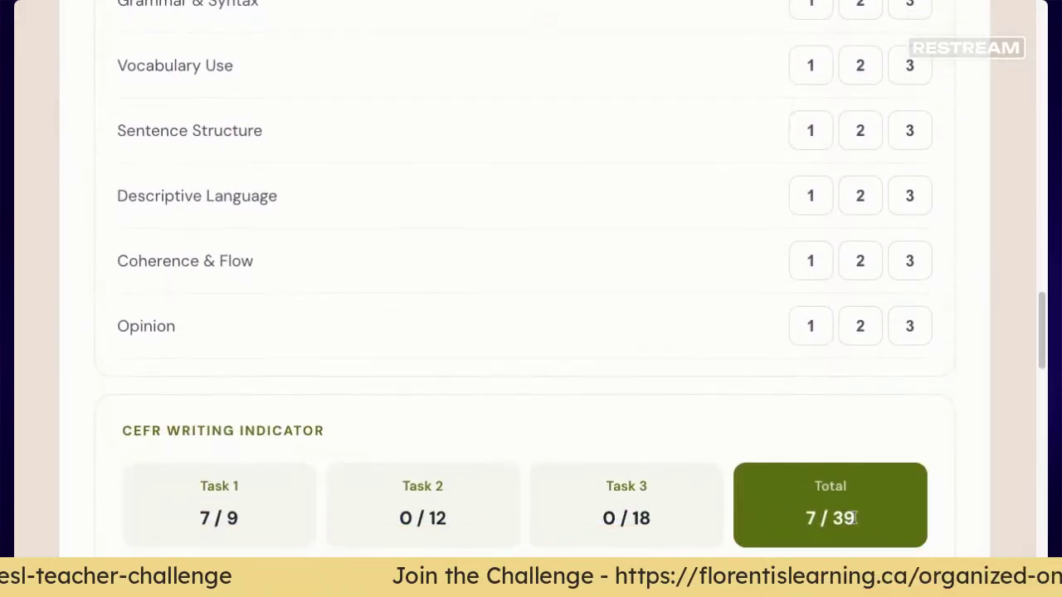
scroll(860, 514, "down", 1)
scroll(860, 518, "down", 5)
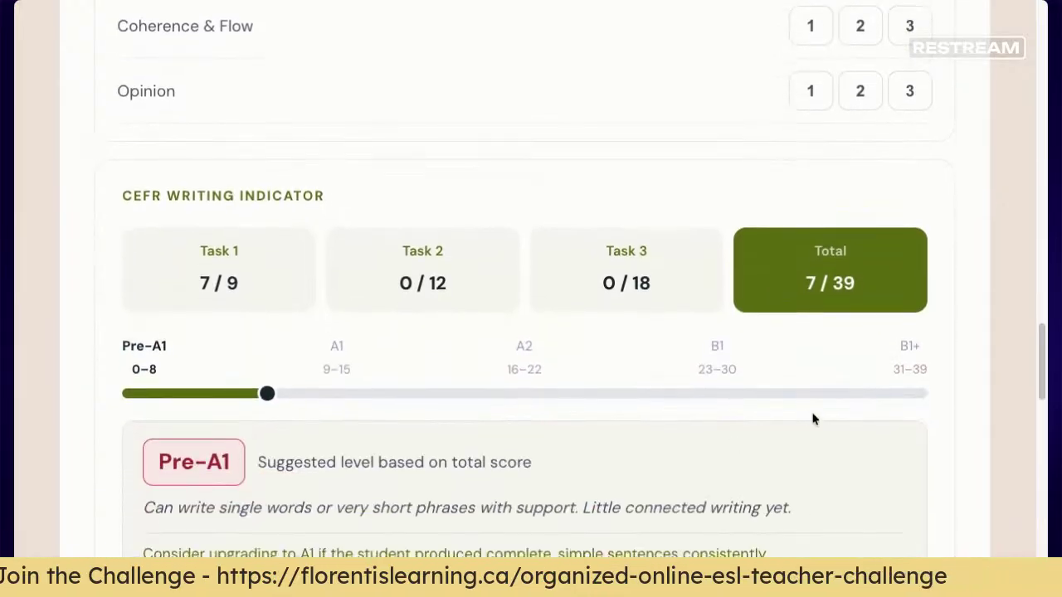
Step: Score Task 2 — Descriptive Writing: Descriptive Language 1, Grammar & Syntax 1, Vocabulary Use 2 and Sentence Structure 2
scroll(813, 419, "up", 10)
scroll(531, 282, "up", 18)
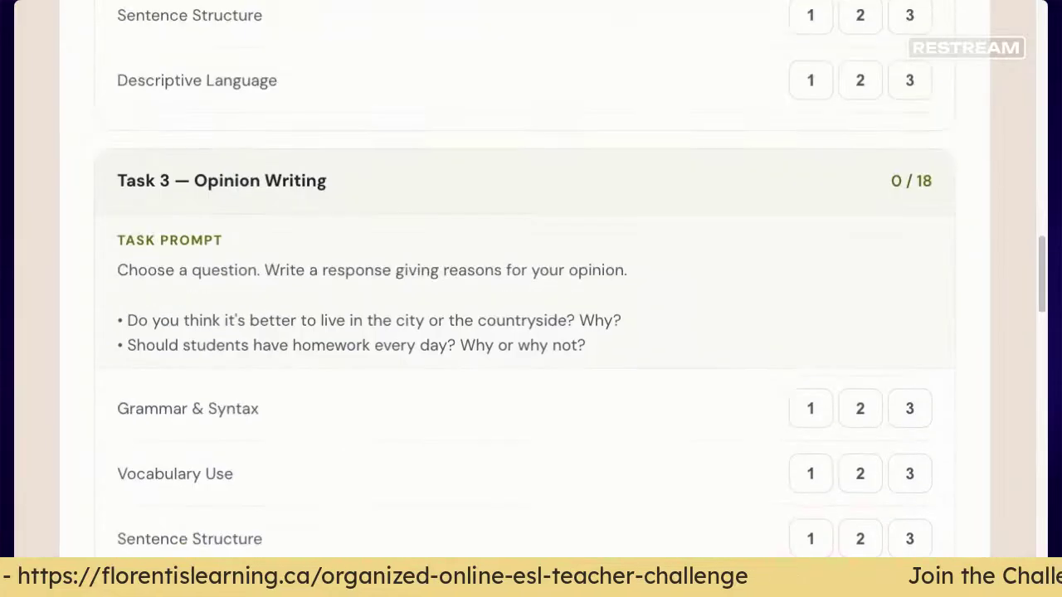
scroll(531, 282, "down", 5)
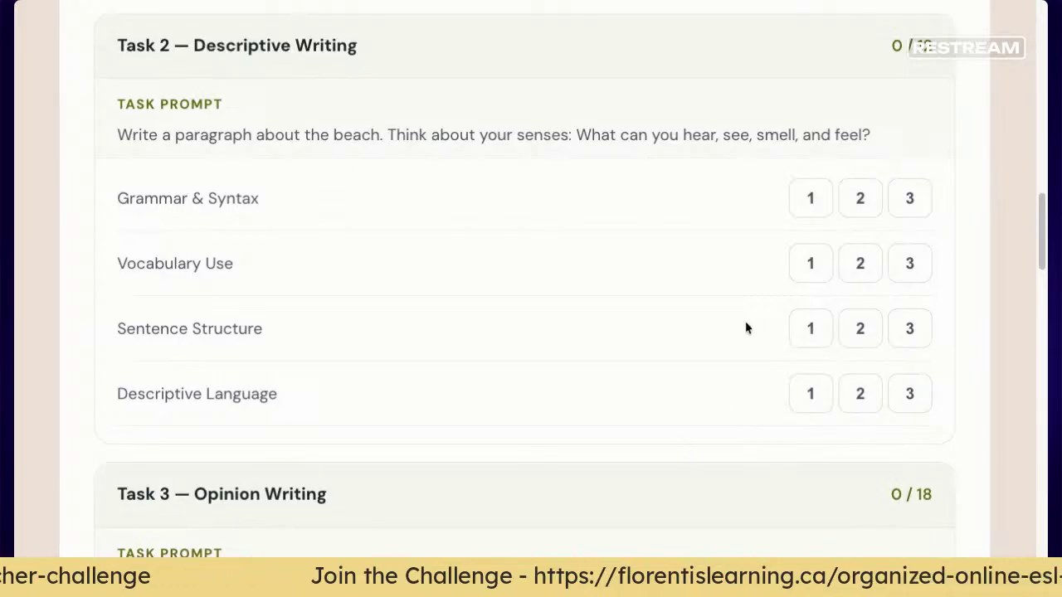
scroll(759, 327, "up", 1)
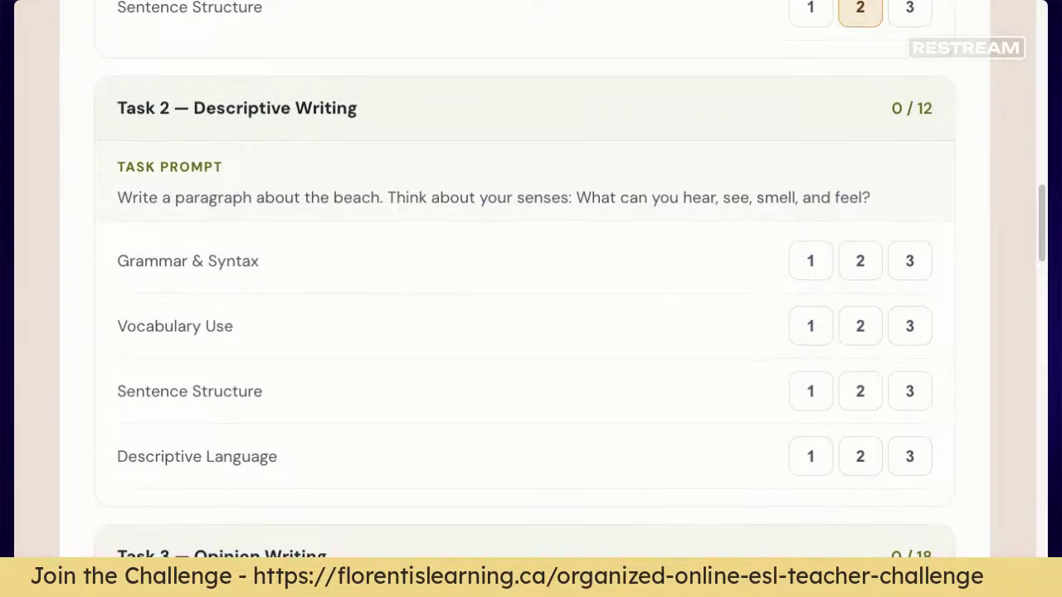
left_click(815, 458)
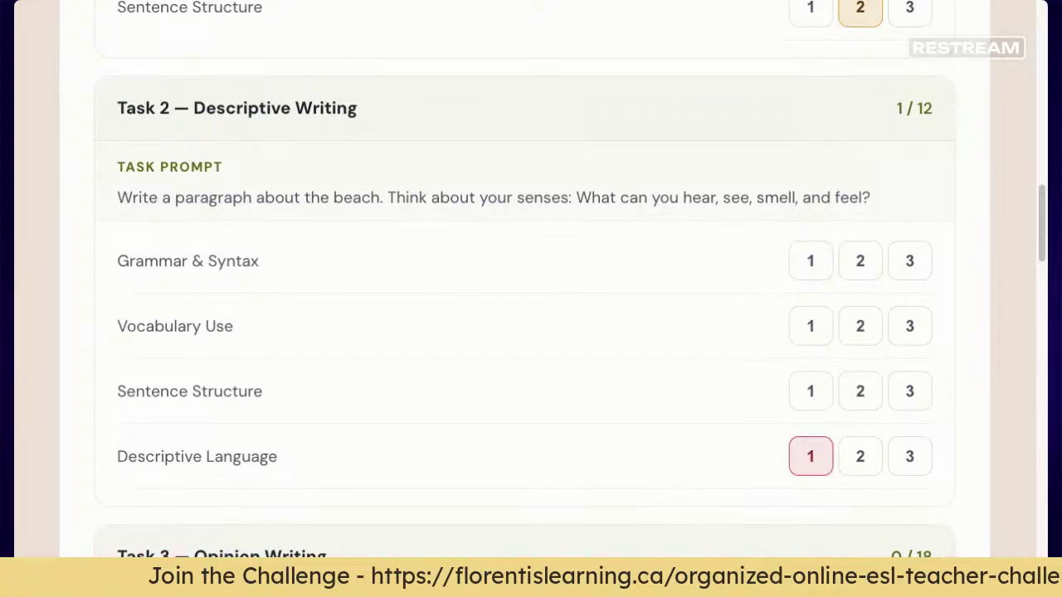
left_click(815, 268)
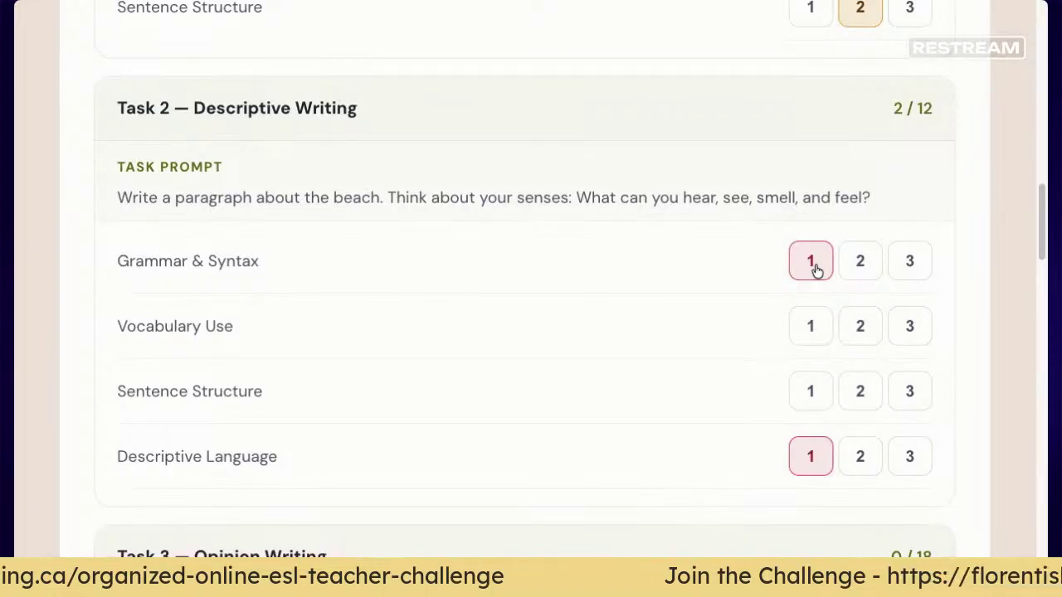
scroll(808, 284, "down", 1)
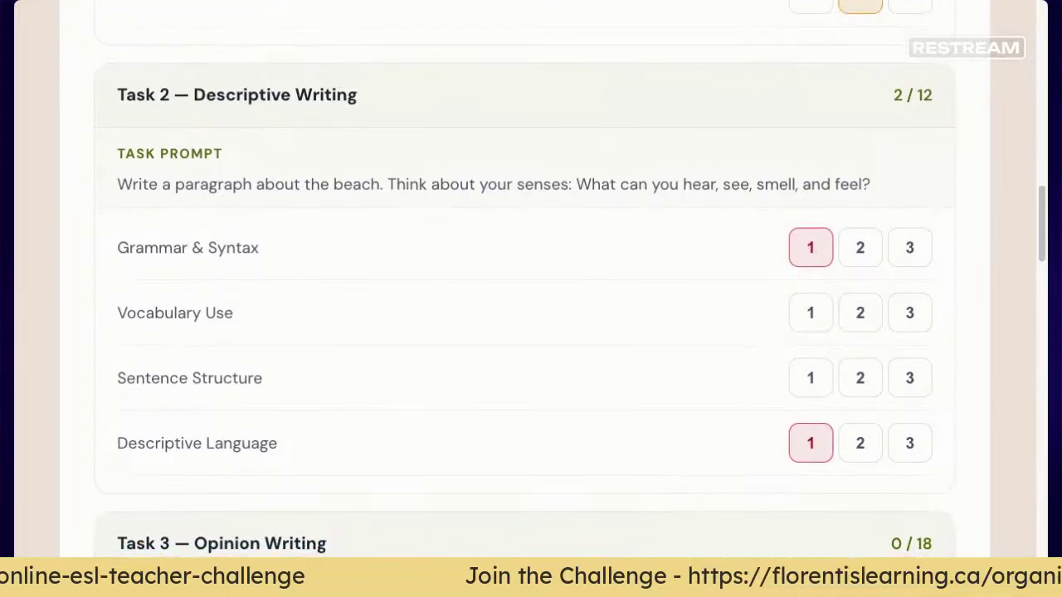
left_click(864, 317)
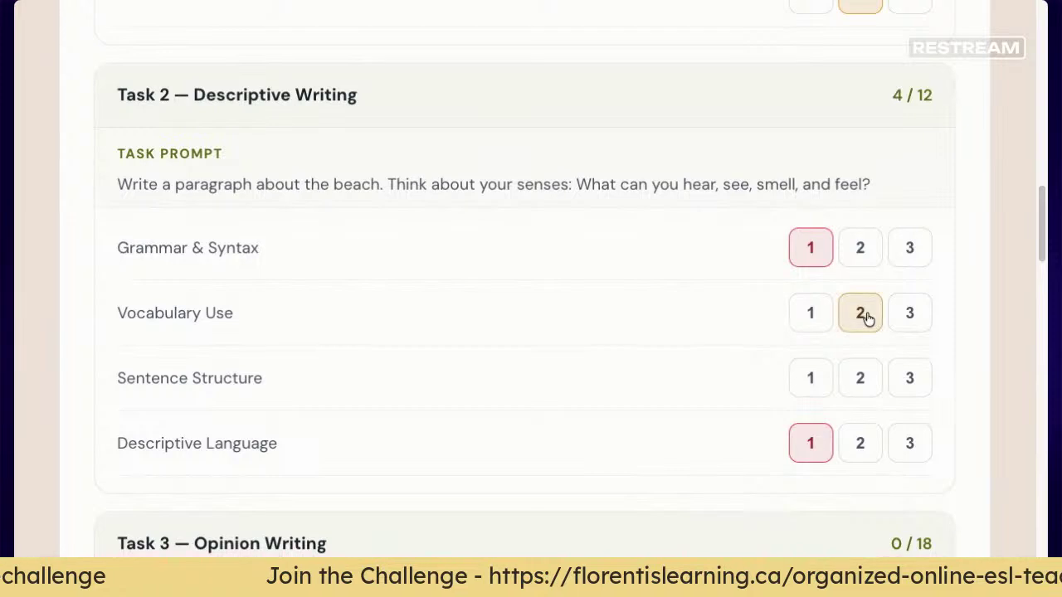
left_click(858, 393)
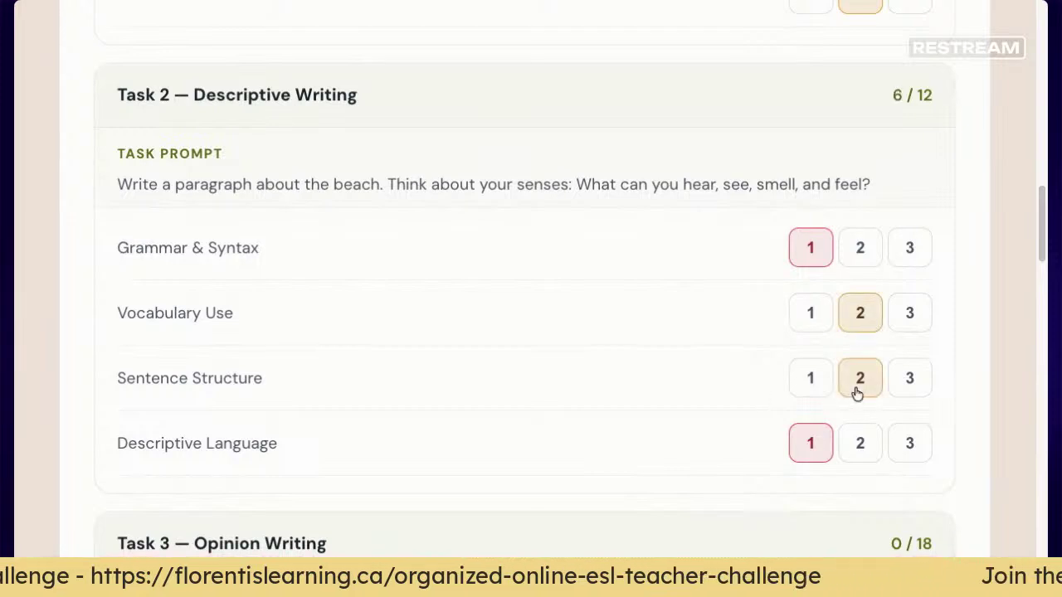
Step: Review the Task 2 score and read the prompt and criteria of Task 3 — Opinion Writing, including Coherence & Flow and Opinion
scroll(531, 299, "down", 1)
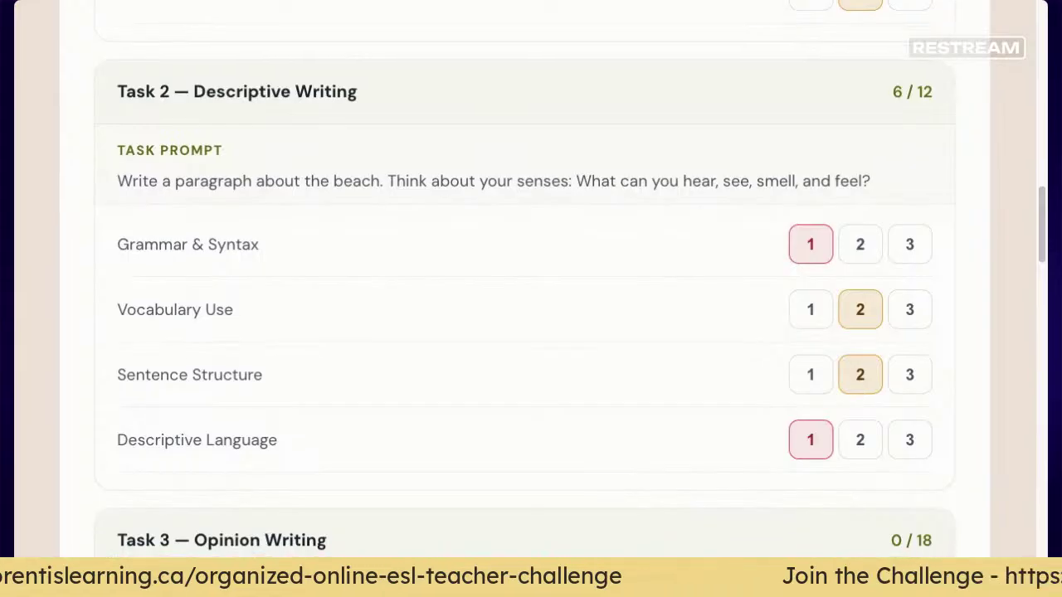
scroll(531, 299, "down", 3)
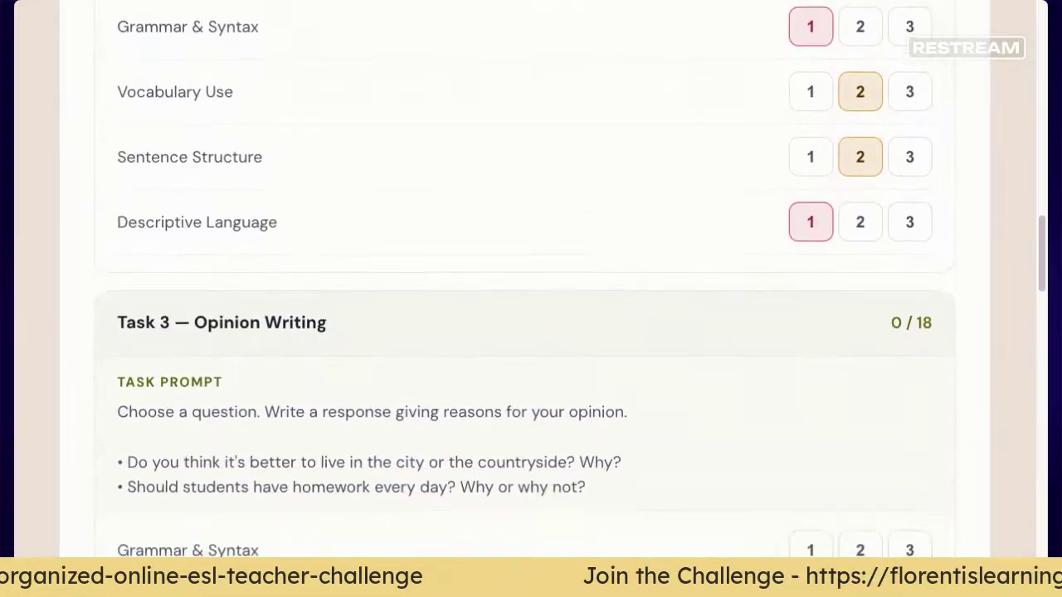
scroll(531, 299, "up", 2)
scroll(531, 298, "up", 4)
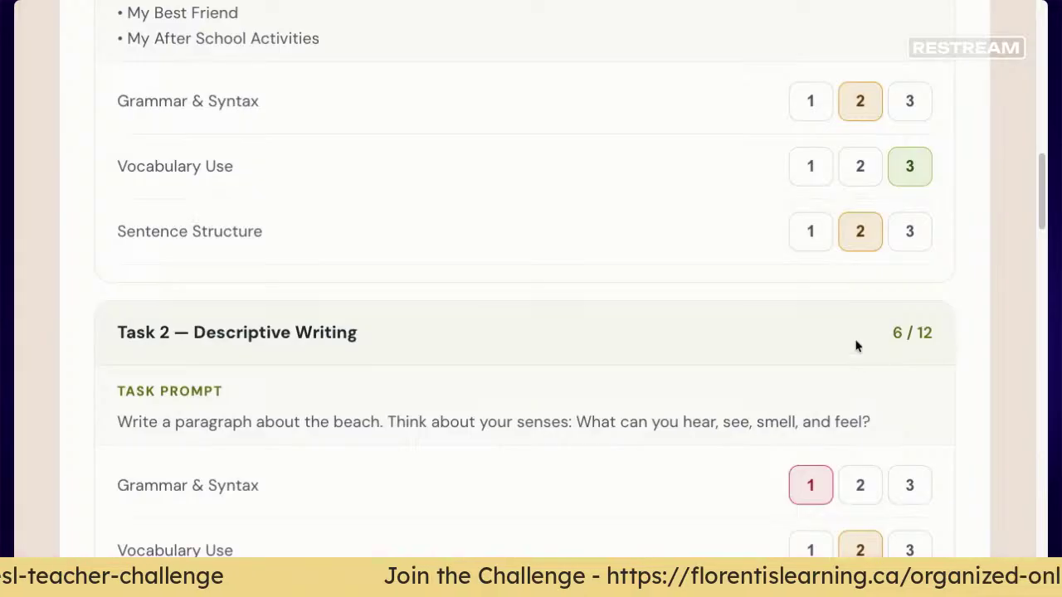
scroll(895, 335, "down", 5)
scroll(894, 338, "down", 4)
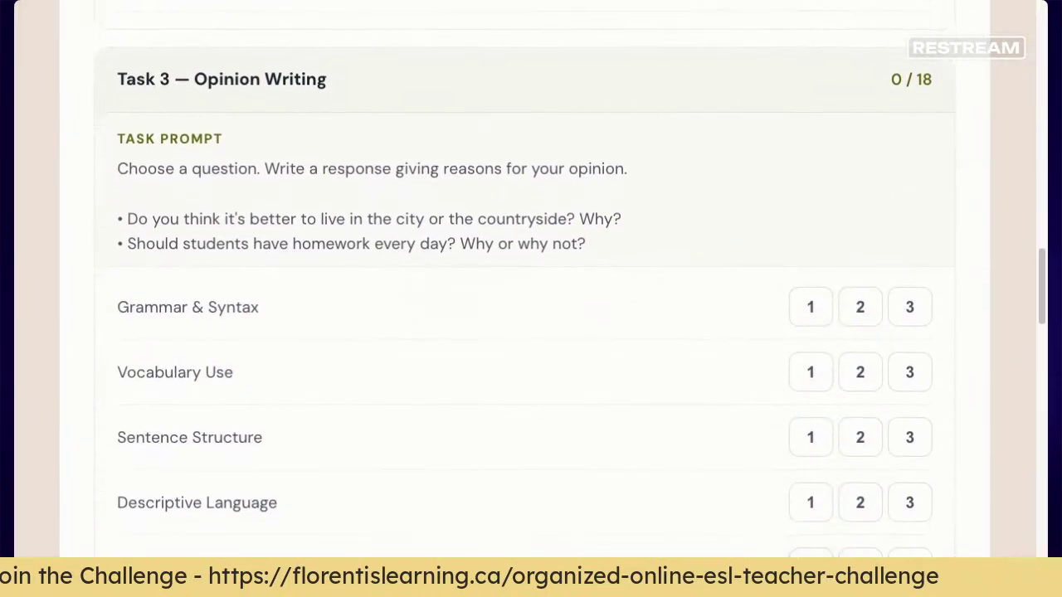
scroll(531, 299, "down", 3)
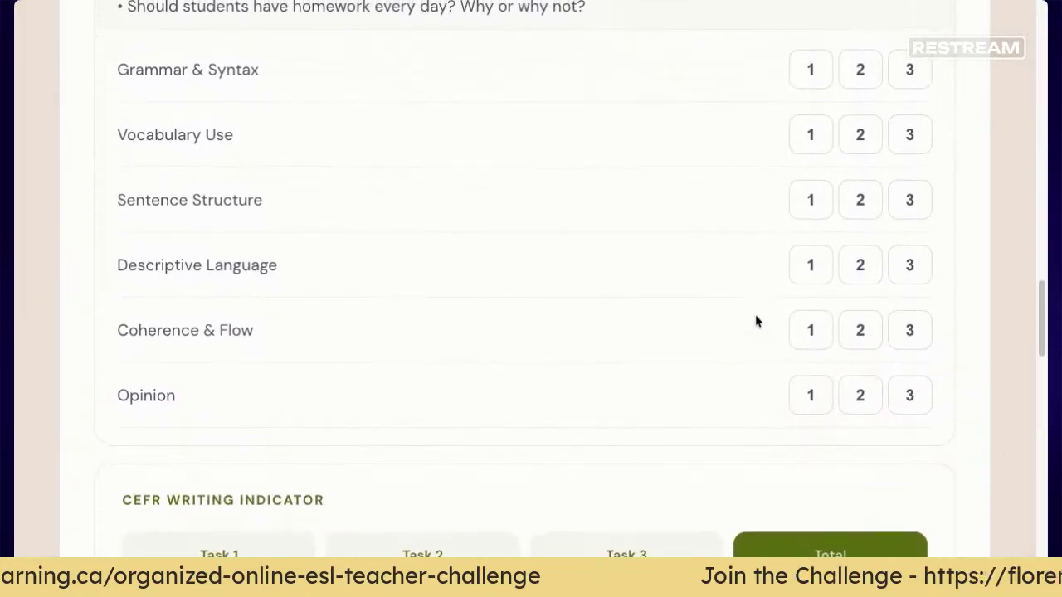
scroll(755, 321, "up", 2)
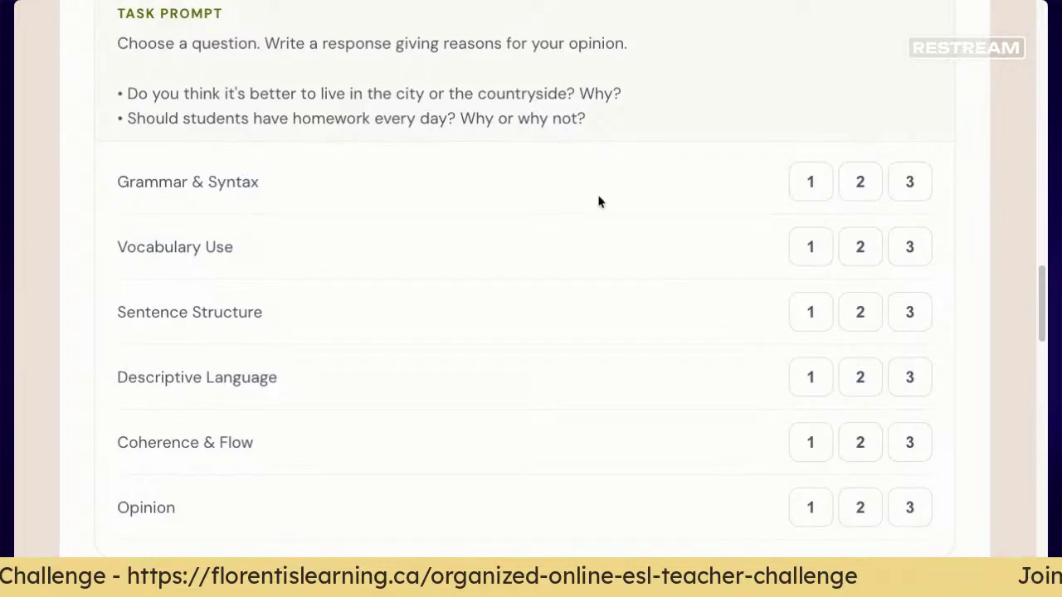
scroll(597, 202, "down", 1)
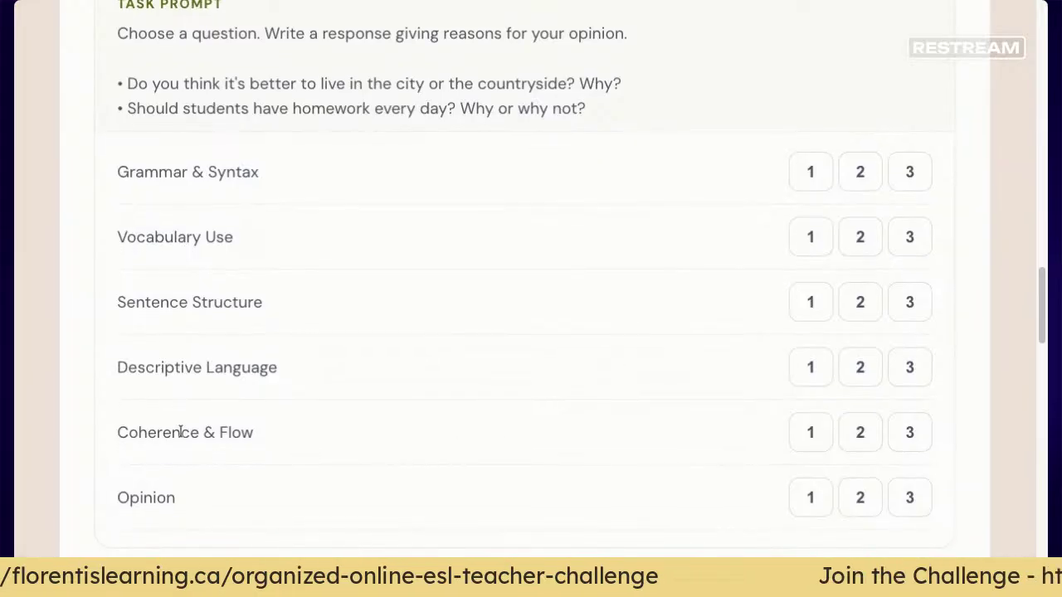
left_click_drag(173, 438, 230, 438)
left_click(182, 500)
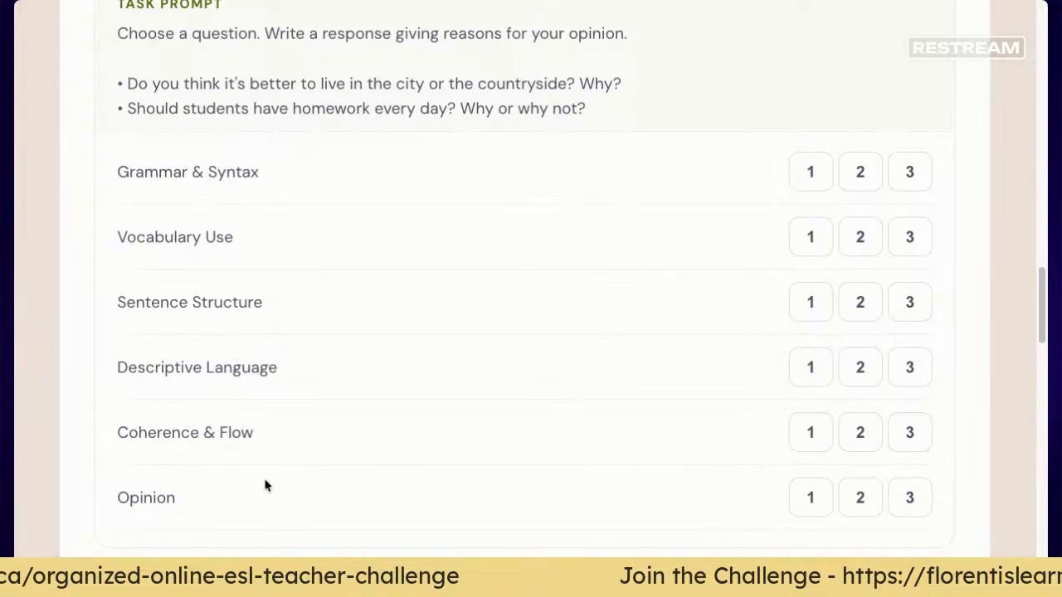
scroll(265, 486, "down", 1)
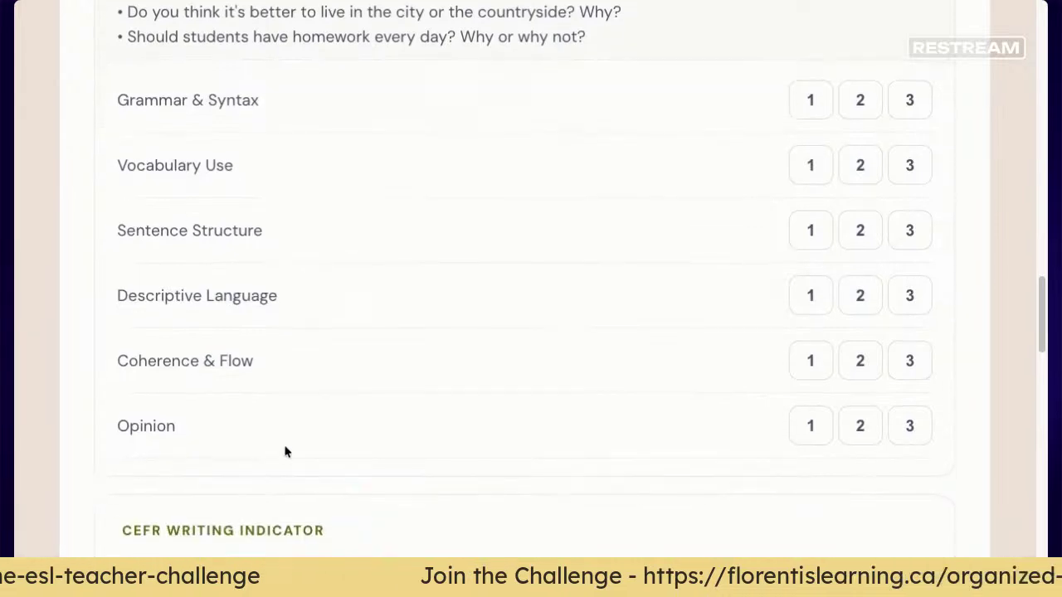
Step: Examine the CEFR Writing Indicator's task scores, total, suggested level description, upgrade advice and the A2 score range
scroll(285, 452, "down", 3)
scroll(285, 452, "down", 2)
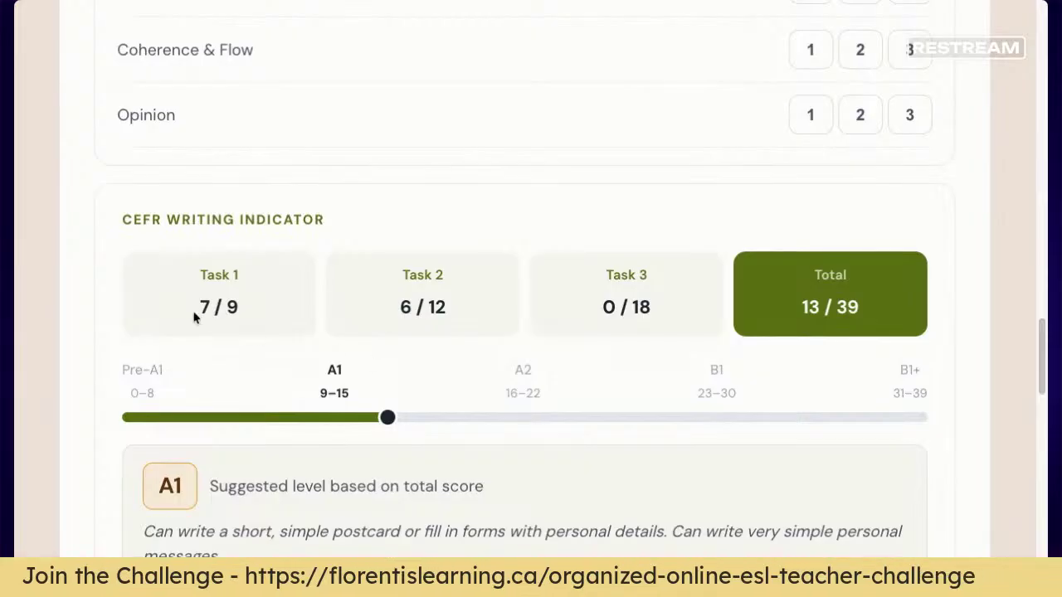
left_click_drag(197, 308, 455, 310)
left_click(455, 310)
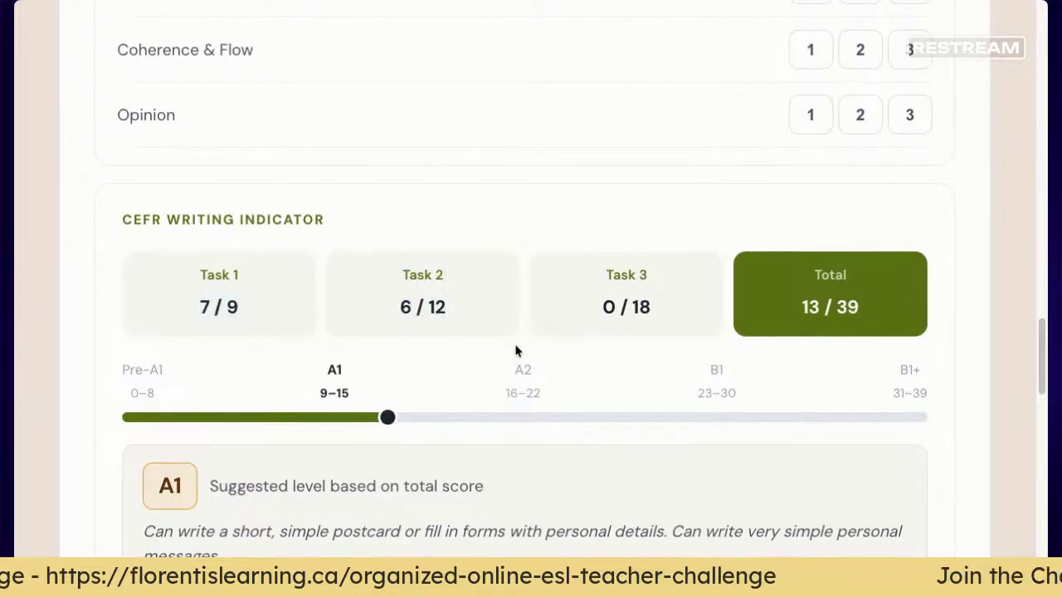
scroll(517, 351, "down", 1)
scroll(877, 357, "down", 2)
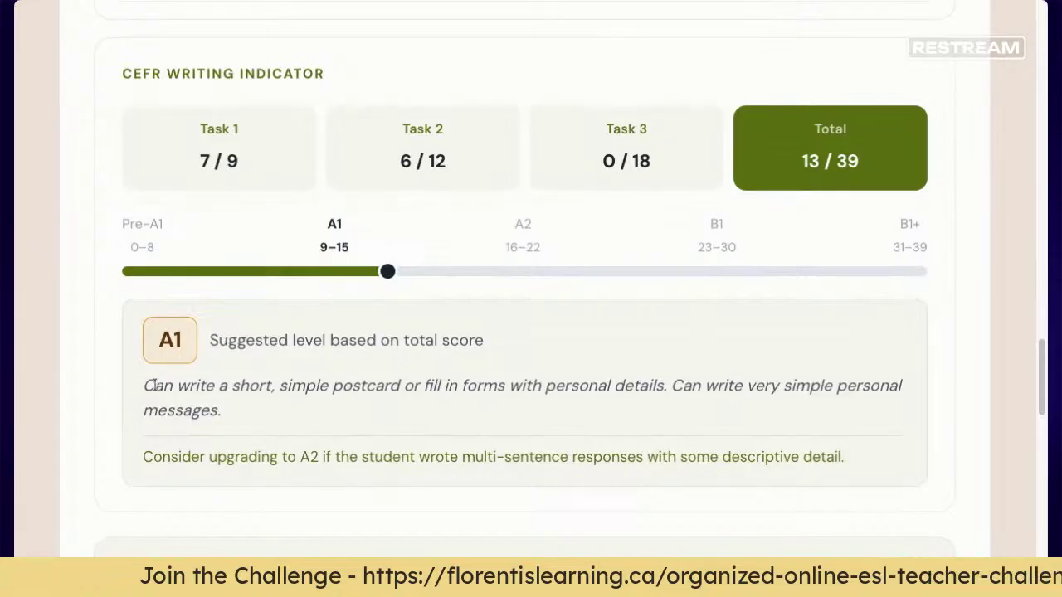
left_click_drag(146, 390, 277, 417)
left_click(277, 418)
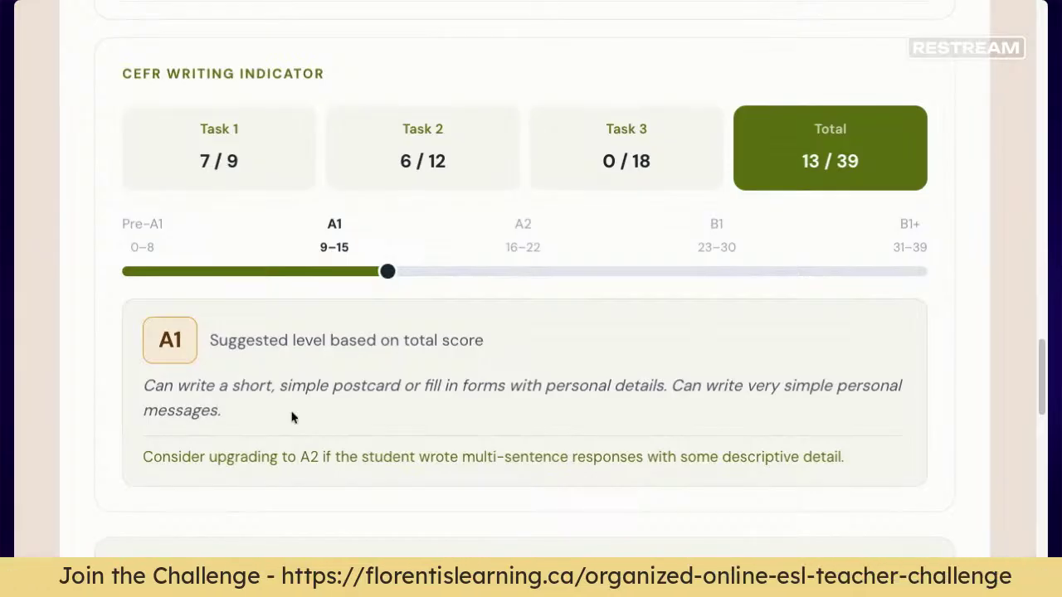
scroll(365, 404, "down", 1)
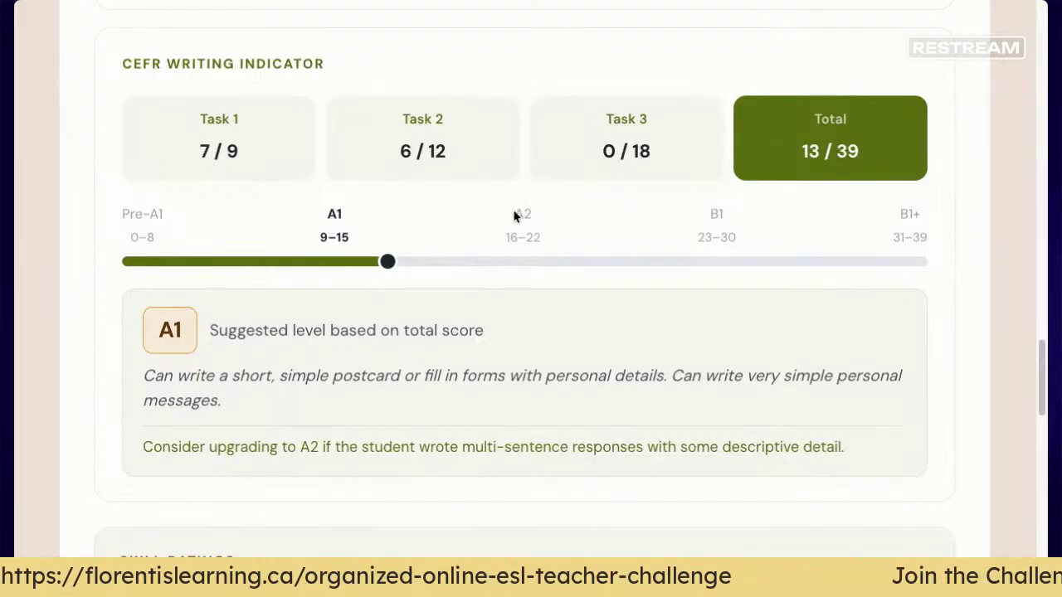
left_click_drag(514, 213, 536, 221)
left_click(524, 239)
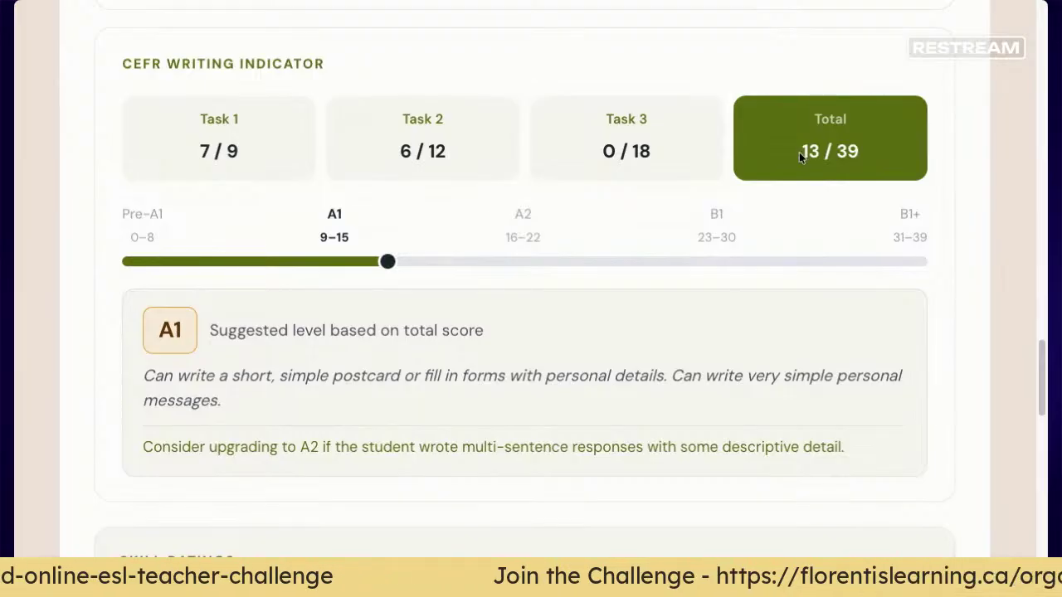
left_click_drag(802, 150, 820, 151)
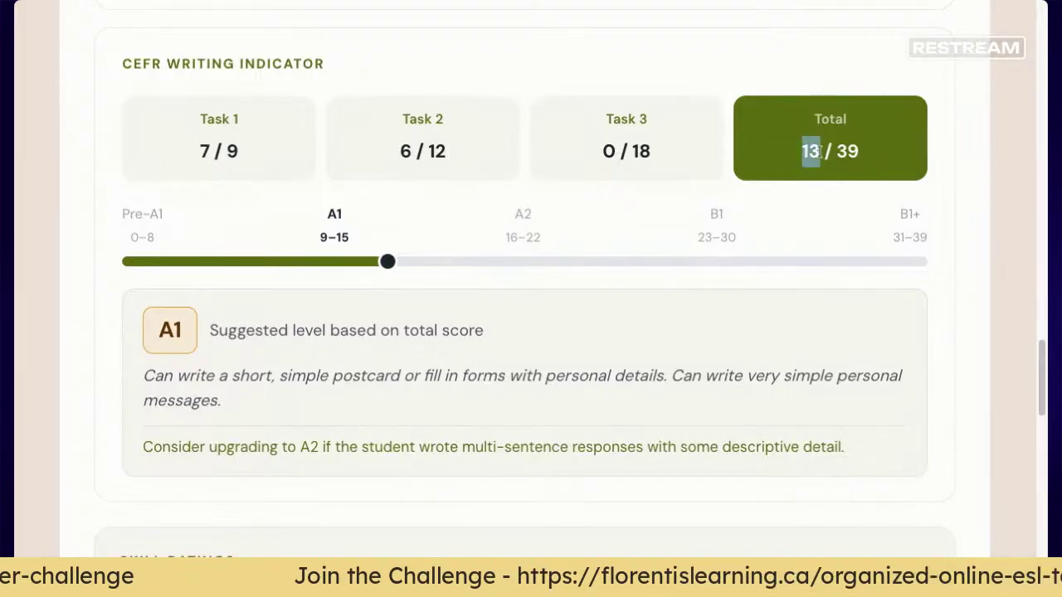
Step: Change the Grammar & Syntax and Sentence Structure scores to 3 in Task 1 — Introduction
scroll(820, 151, "up", 10)
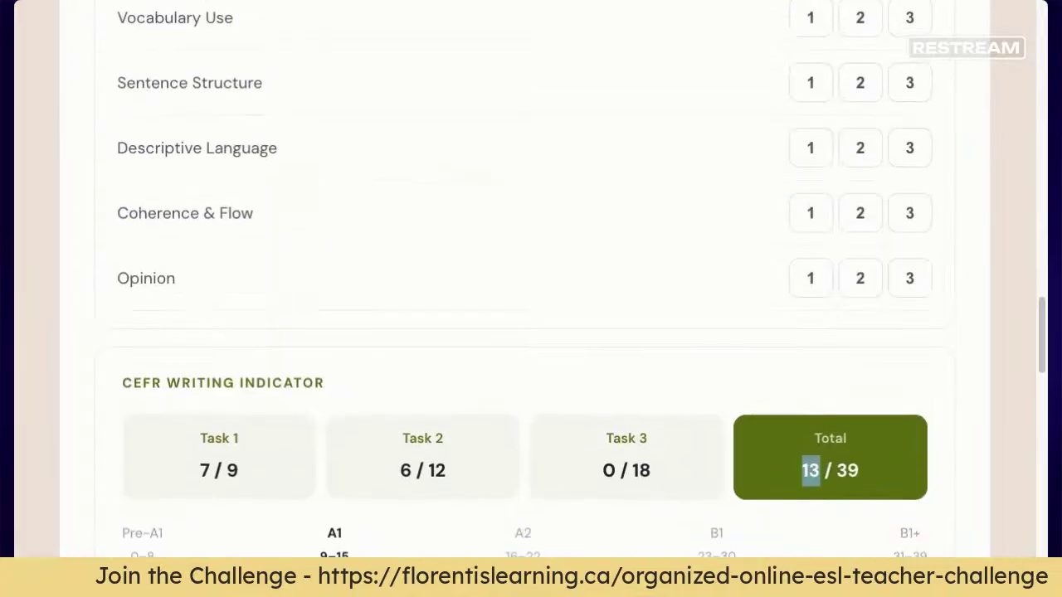
scroll(908, 165, "up", 7)
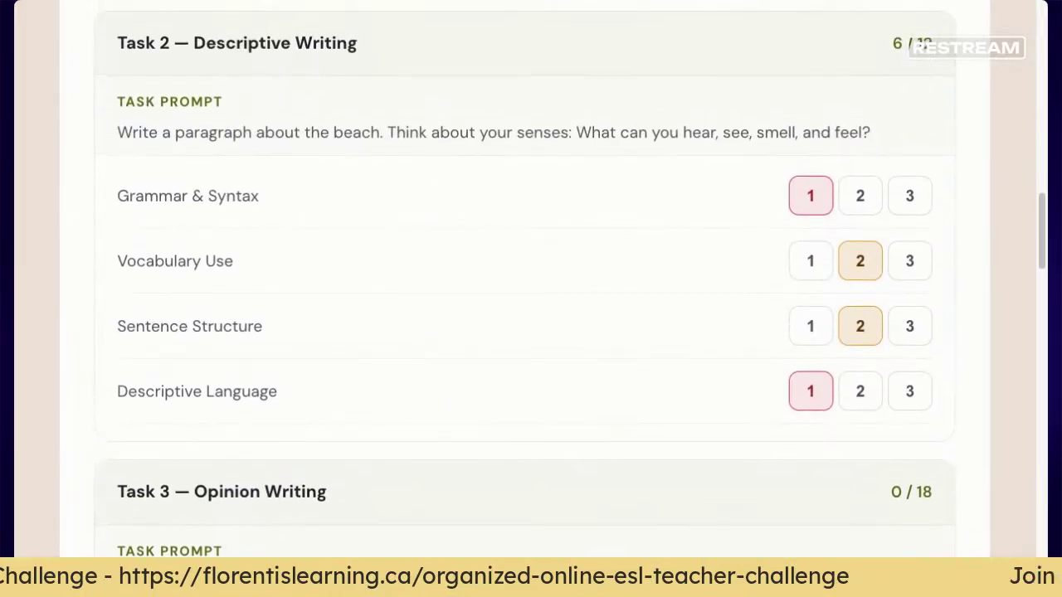
left_click(908, 161)
left_click(908, 278)
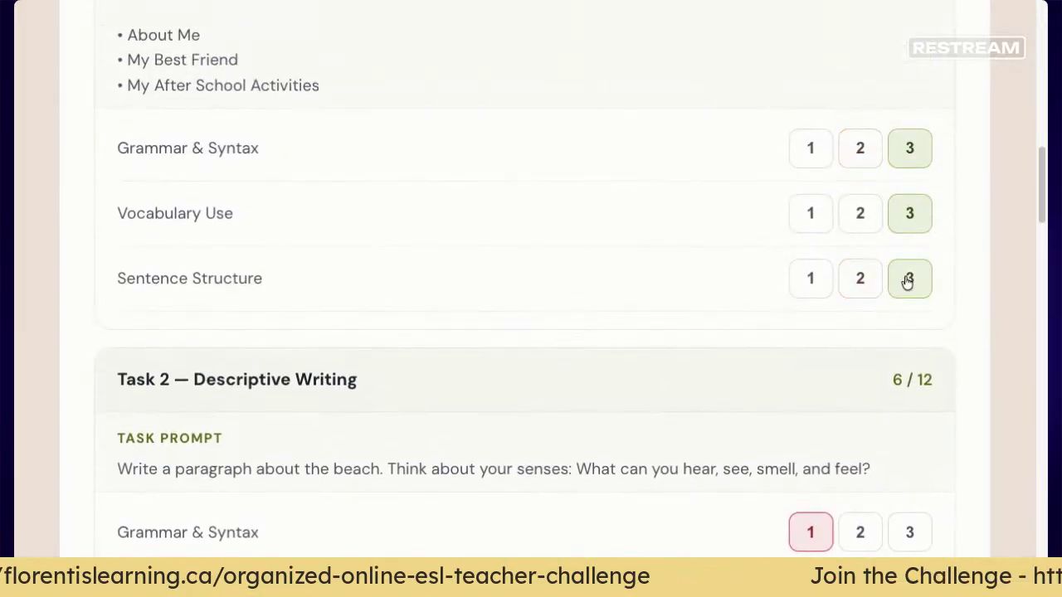
Step: Check the CEFR Writing Indicator again: task scores, total, suggested level, level description and upgrade advice
scroll(849, 237, "down", 8)
scroll(849, 240, "down", 8)
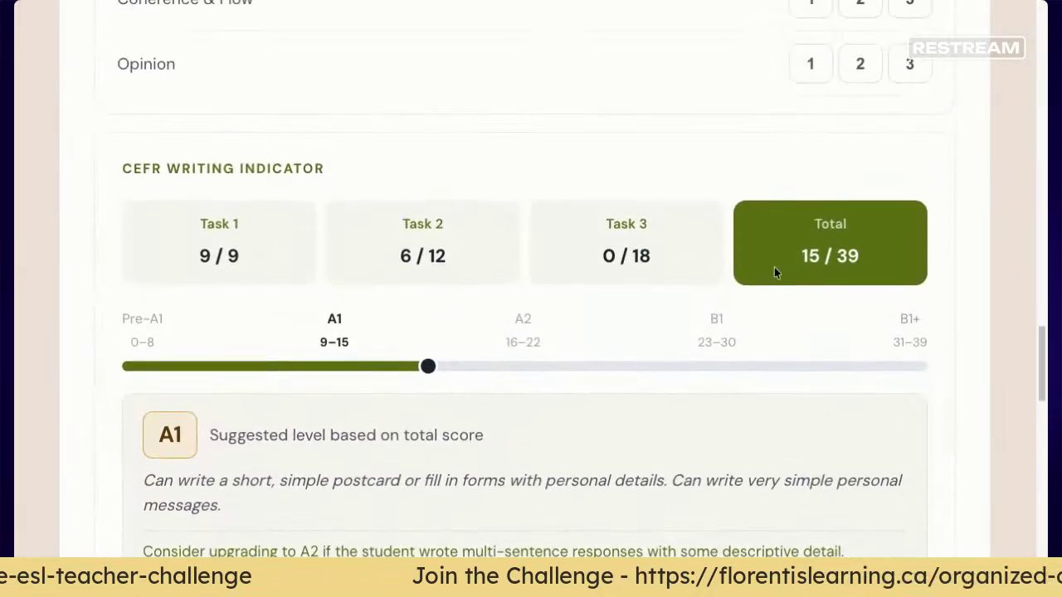
scroll(768, 363, "down", 1)
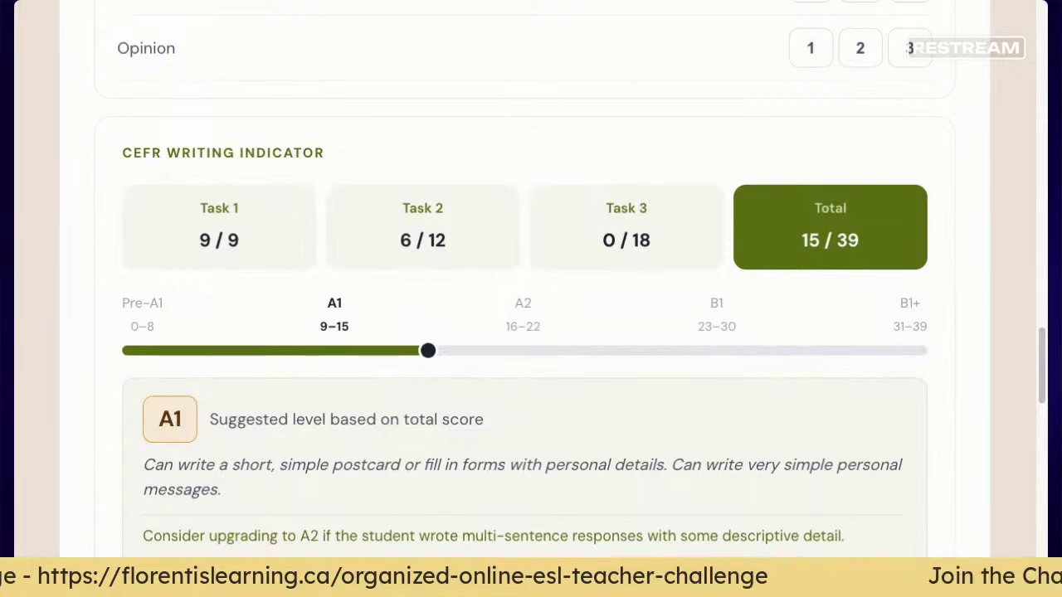
scroll(531, 265, "down", 2)
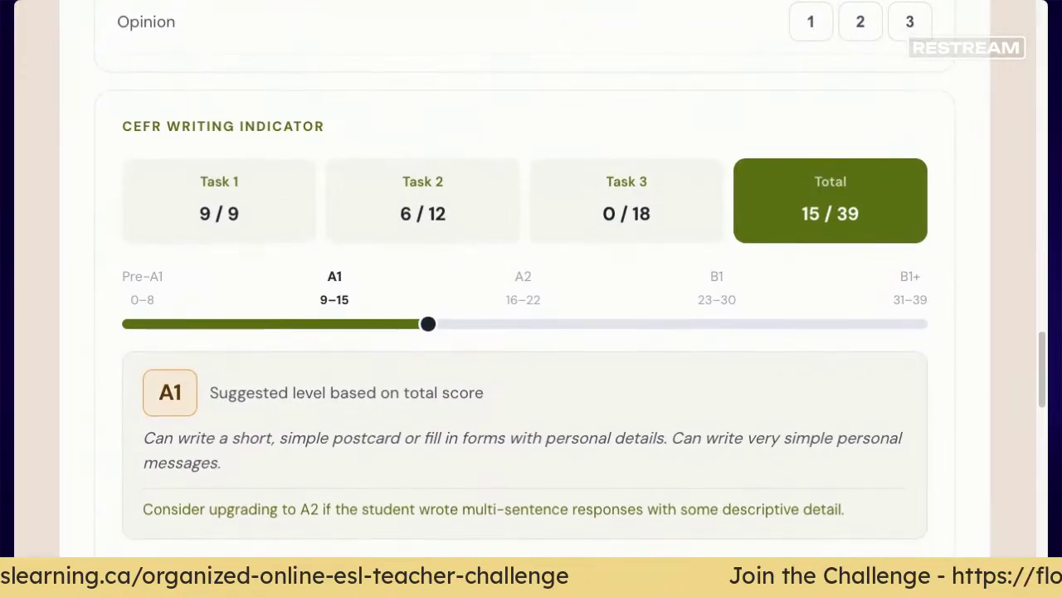
scroll(531, 266, "down", 1)
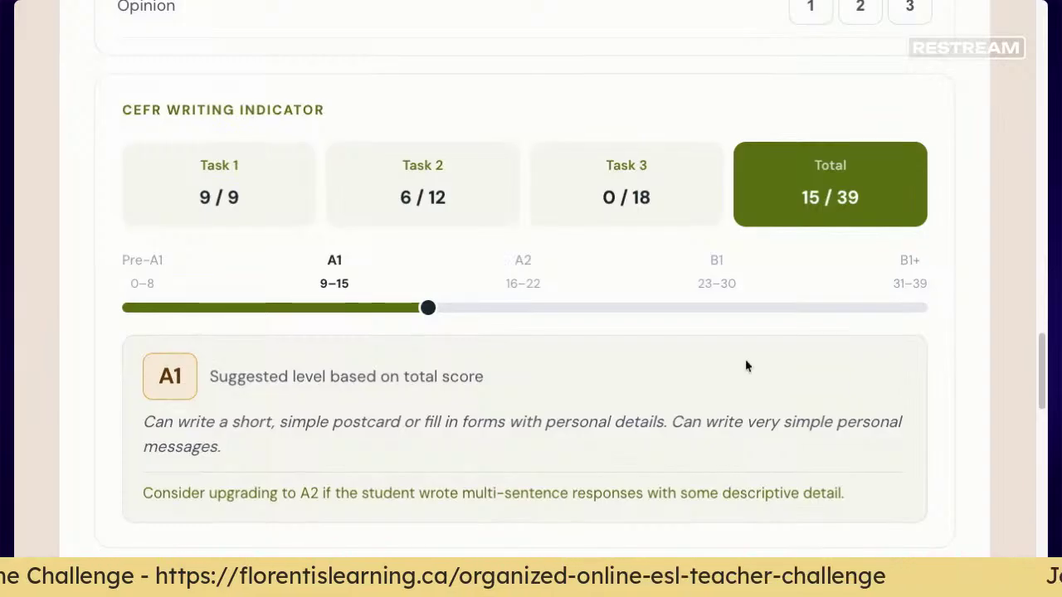
scroll(531, 265, "down", 3)
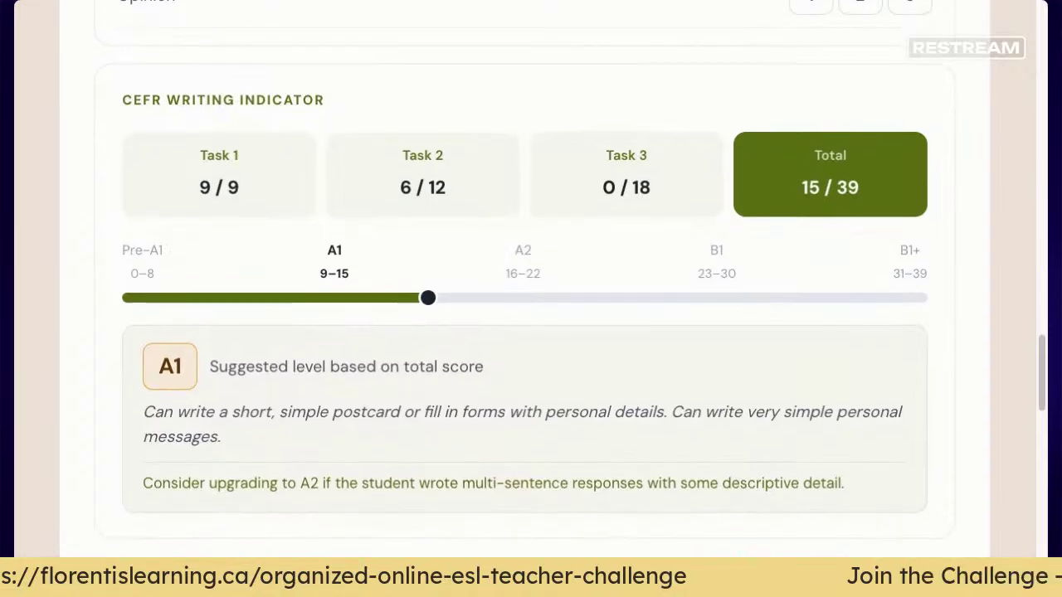
Step: Rate the Writing skill four stars and save the assessment with the option to create a learning plan from it
scroll(531, 265, "down", 4)
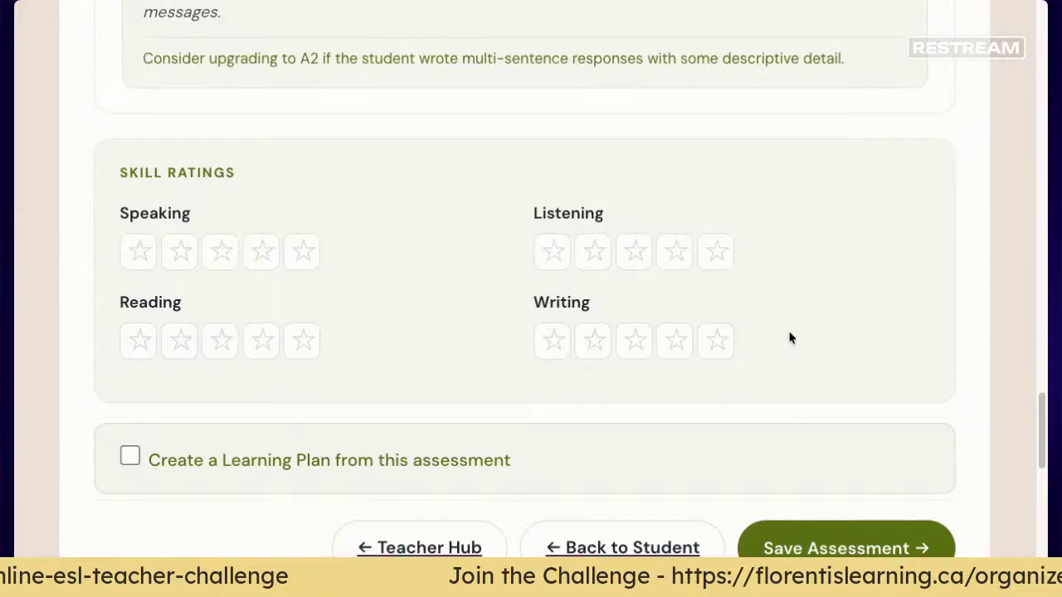
scroll(784, 338, "down", 1)
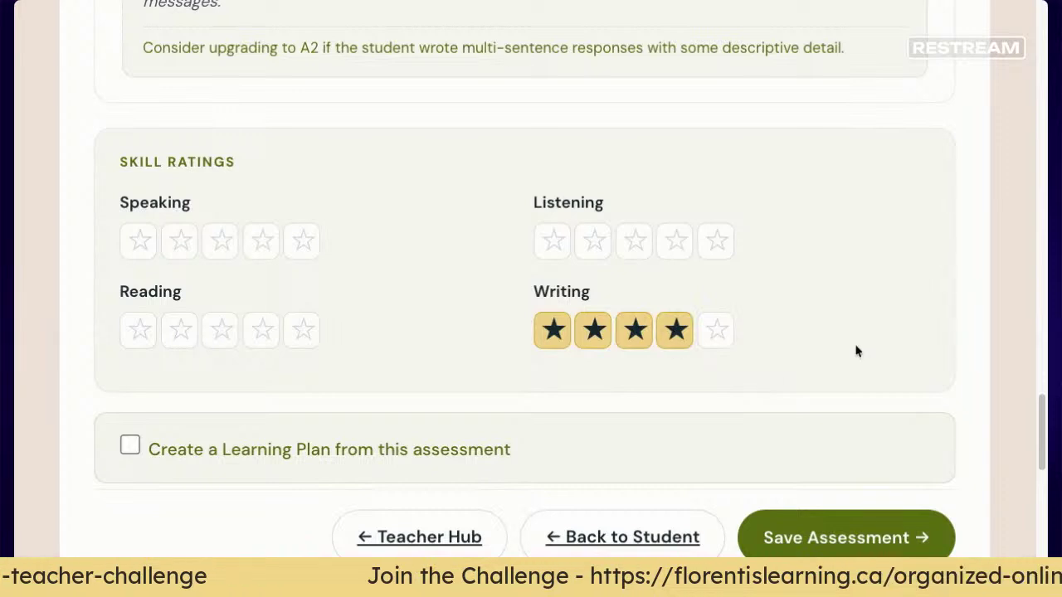
scroll(857, 351, "down", 1)
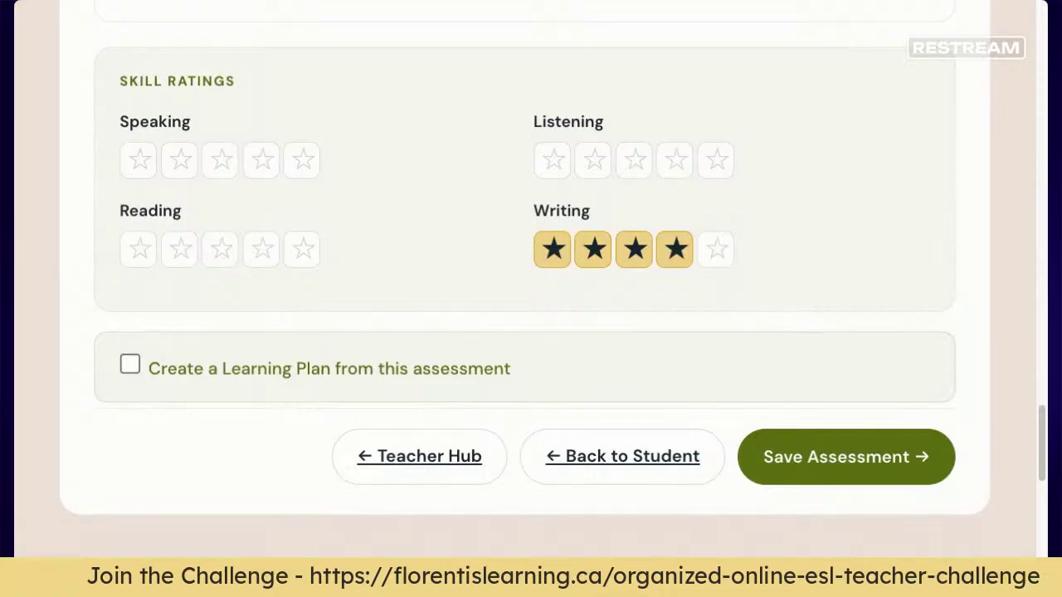
left_click(322, 368)
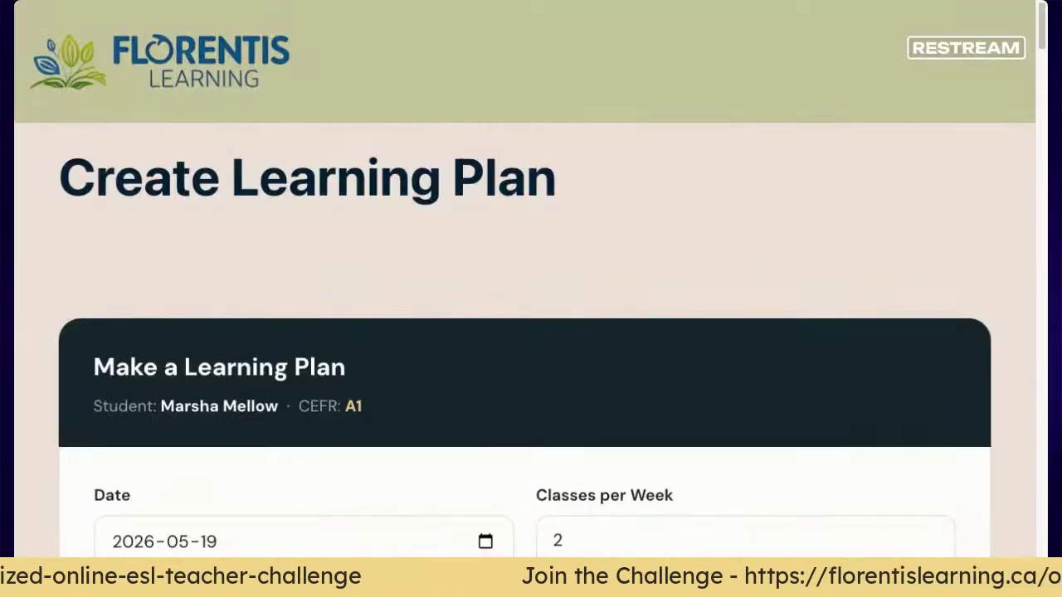
Step: Set the learning plan to 1 class per week with a class duration of 25 minutes
scroll(882, 386, "down", 5)
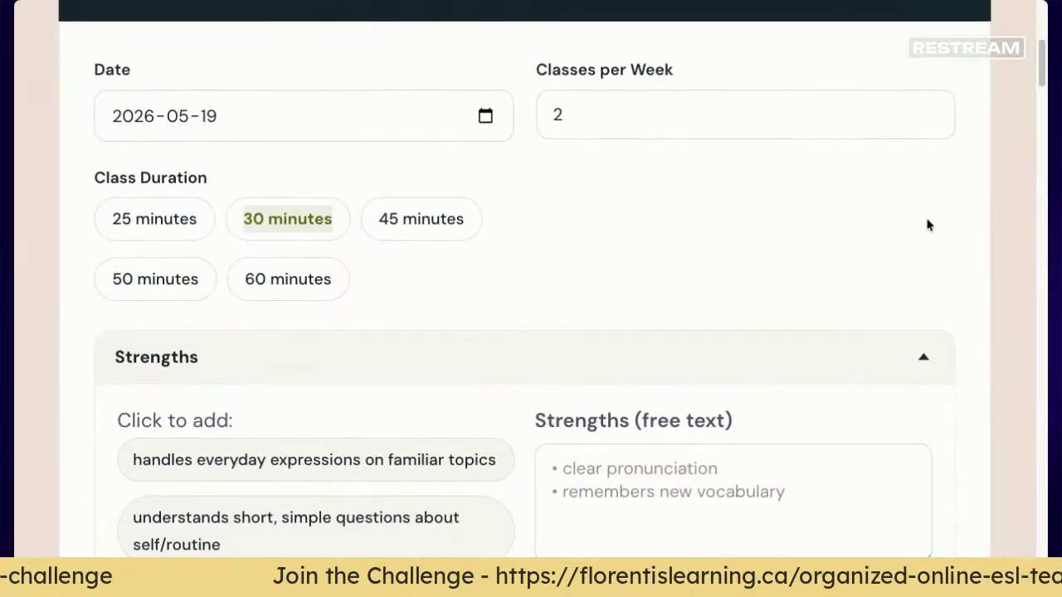
left_click(929, 121)
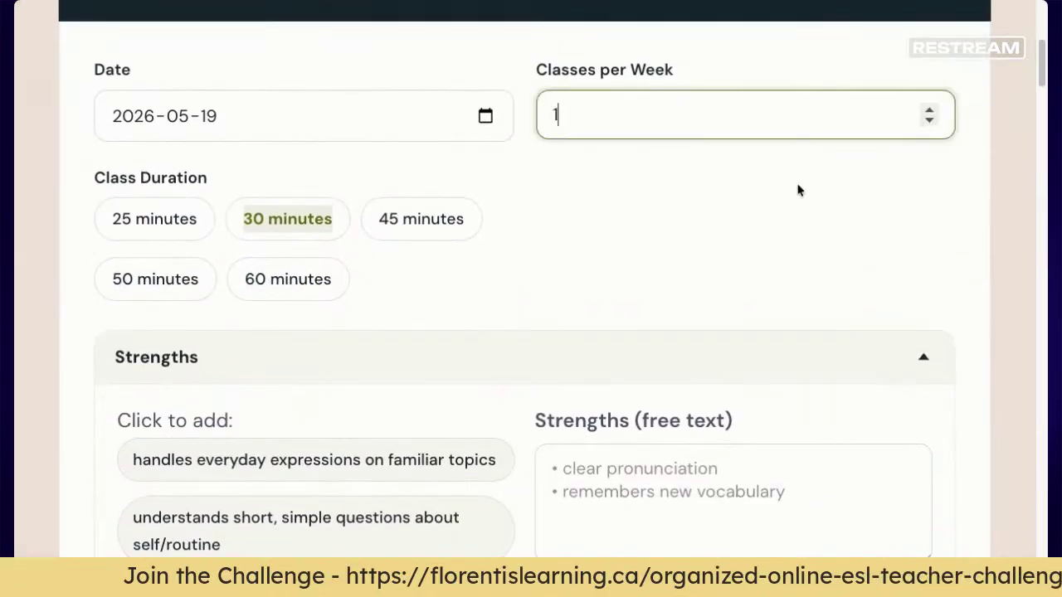
left_click(179, 227)
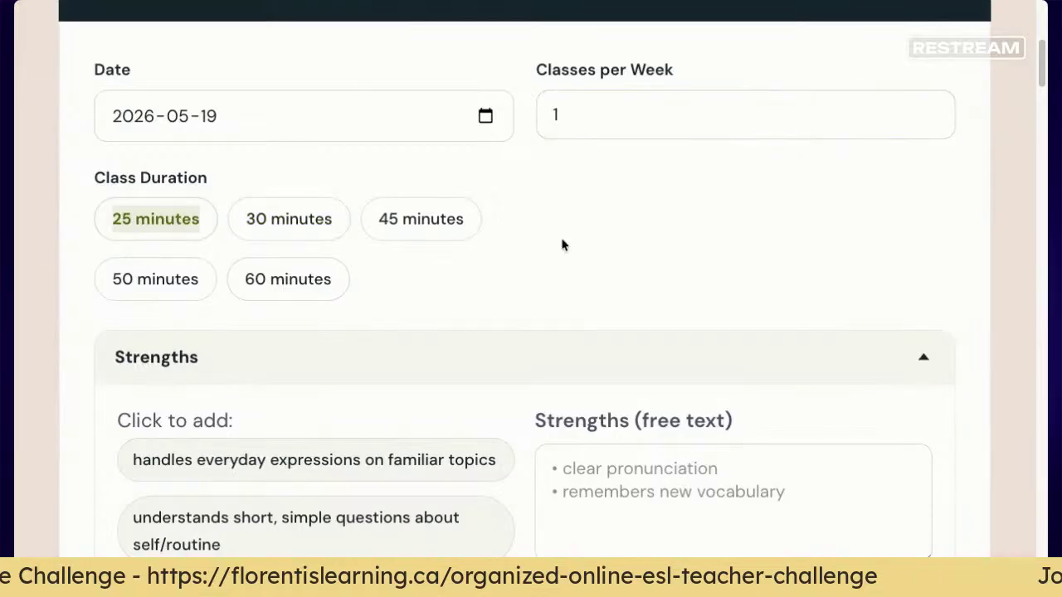
Step: Add the suggested strength "writes simple sentences and short notes" to the learning plan's Strengths
scroll(793, 245, "down", 4)
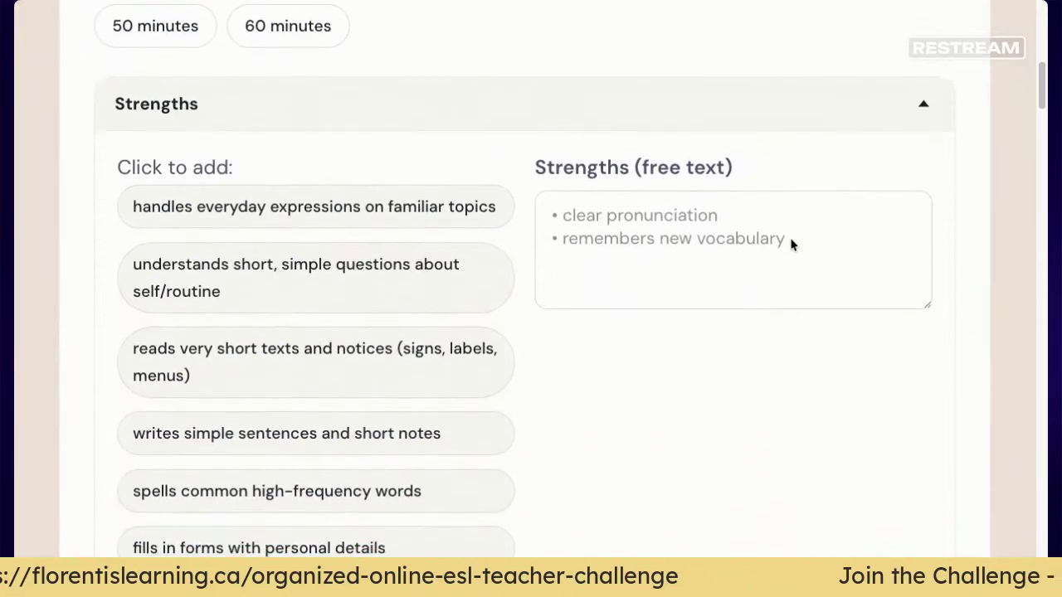
scroll(531, 282, "down", 1)
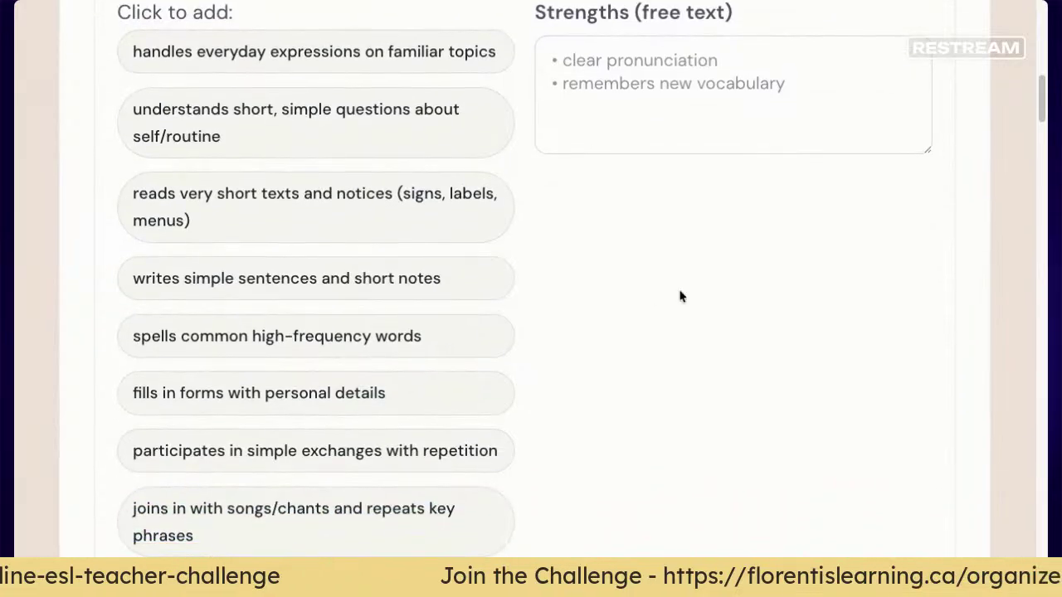
scroll(473, 373, "down", 2)
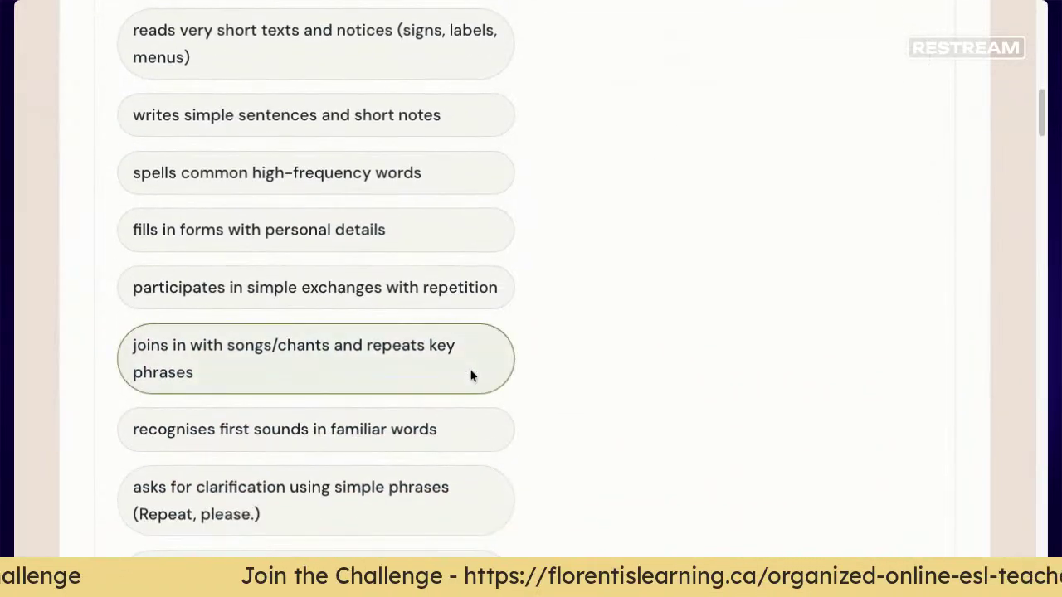
scroll(315, 356, "down", 1)
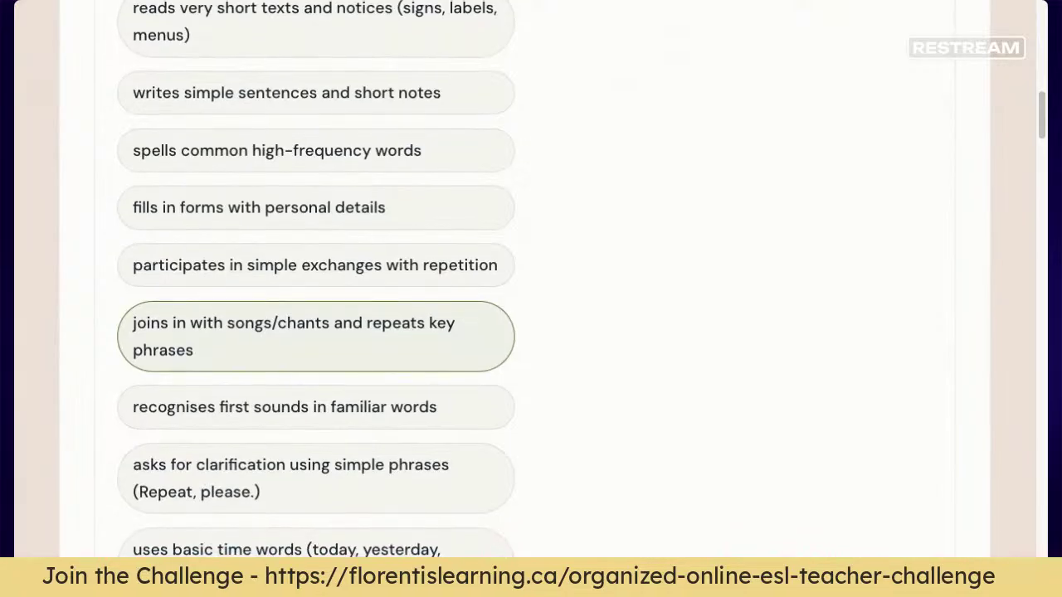
scroll(315, 394, "down", 2)
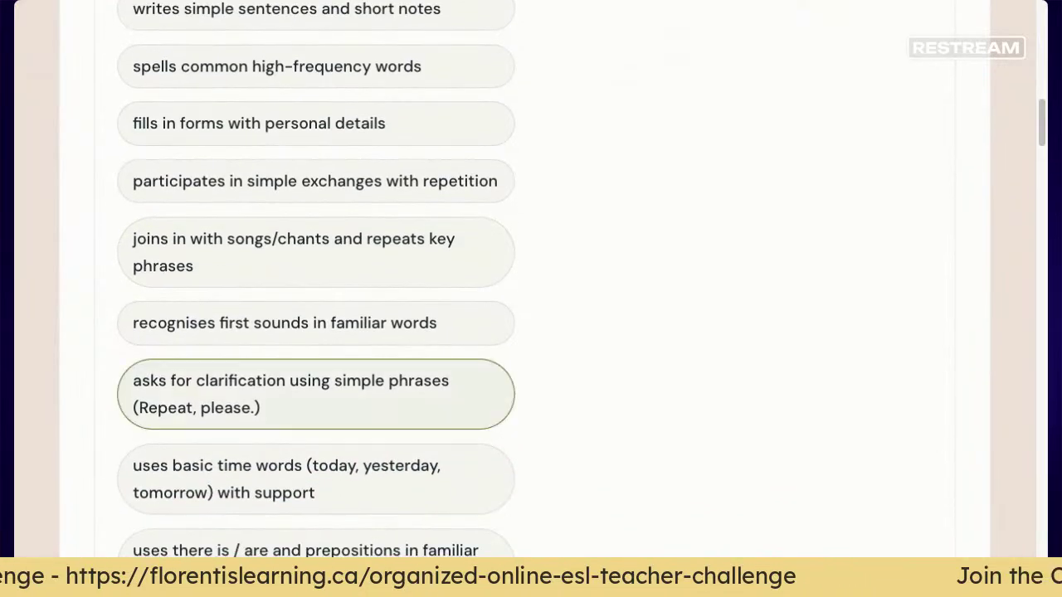
scroll(316, 386, "down", 1)
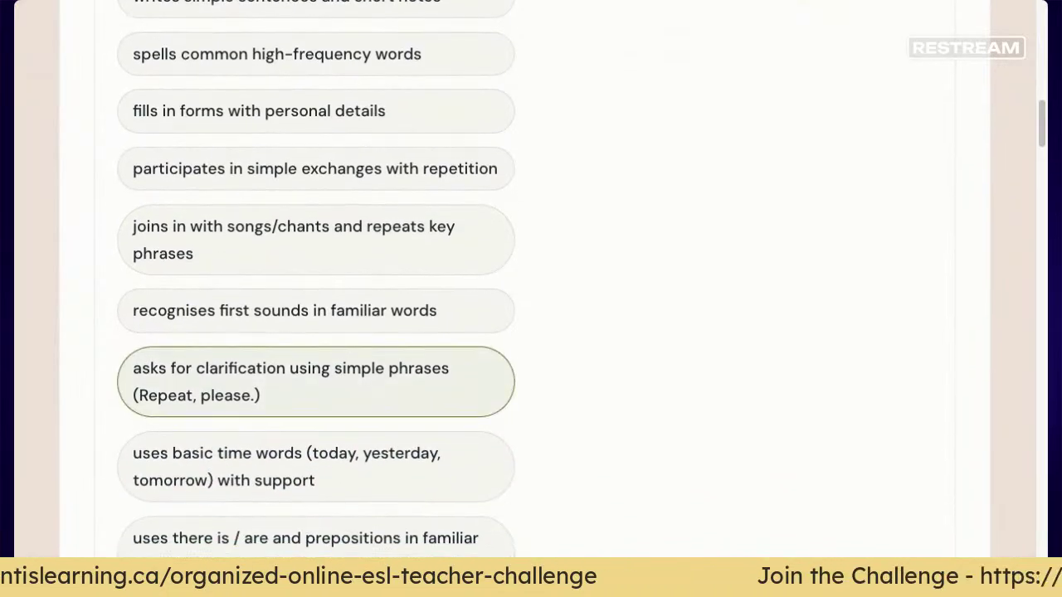
scroll(316, 390, "down", 4)
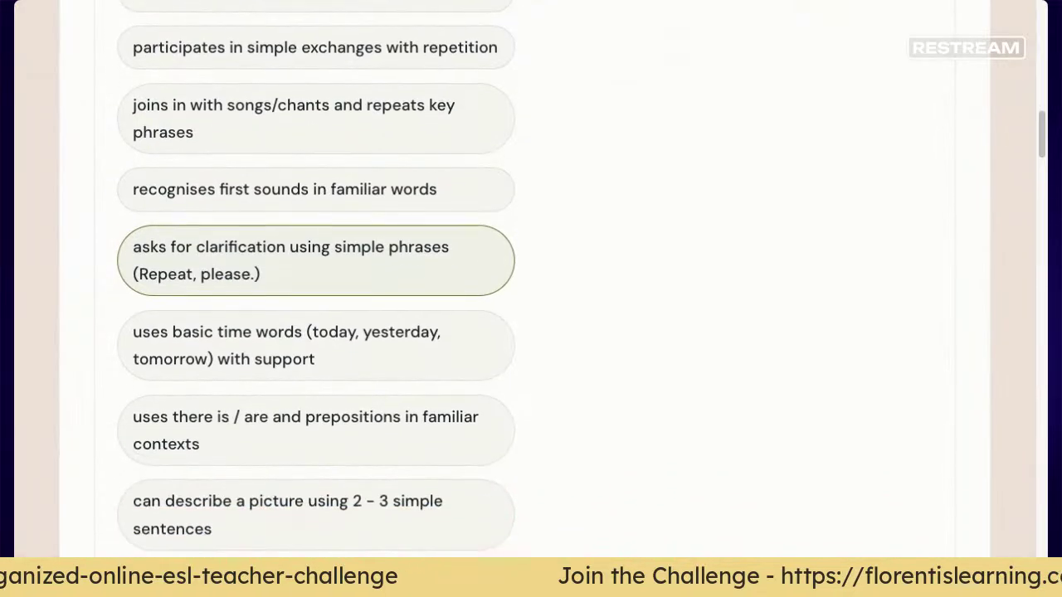
scroll(315, 390, "down", 1)
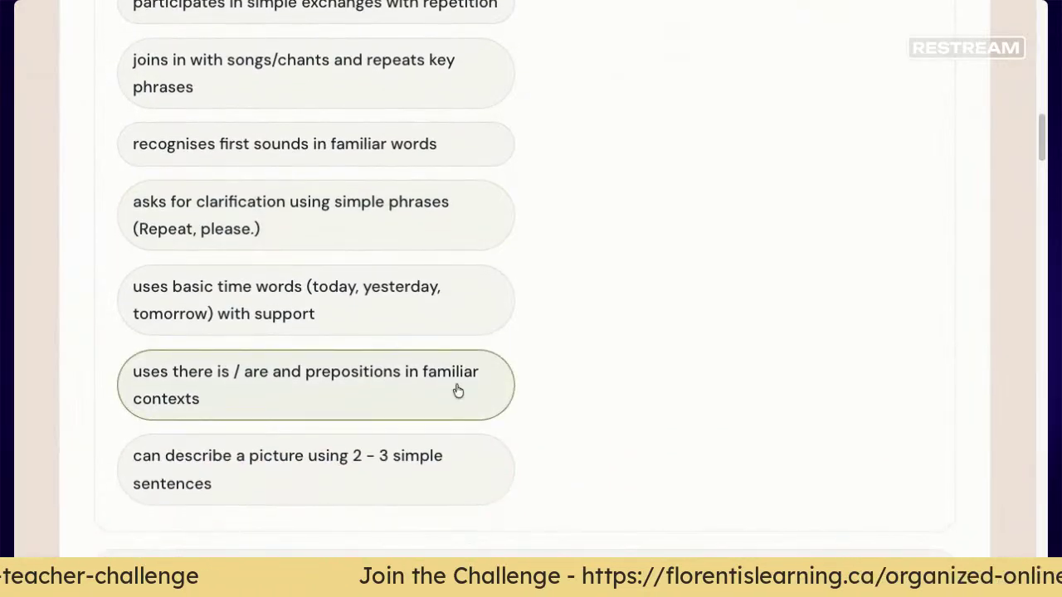
scroll(399, 407, "up", 10)
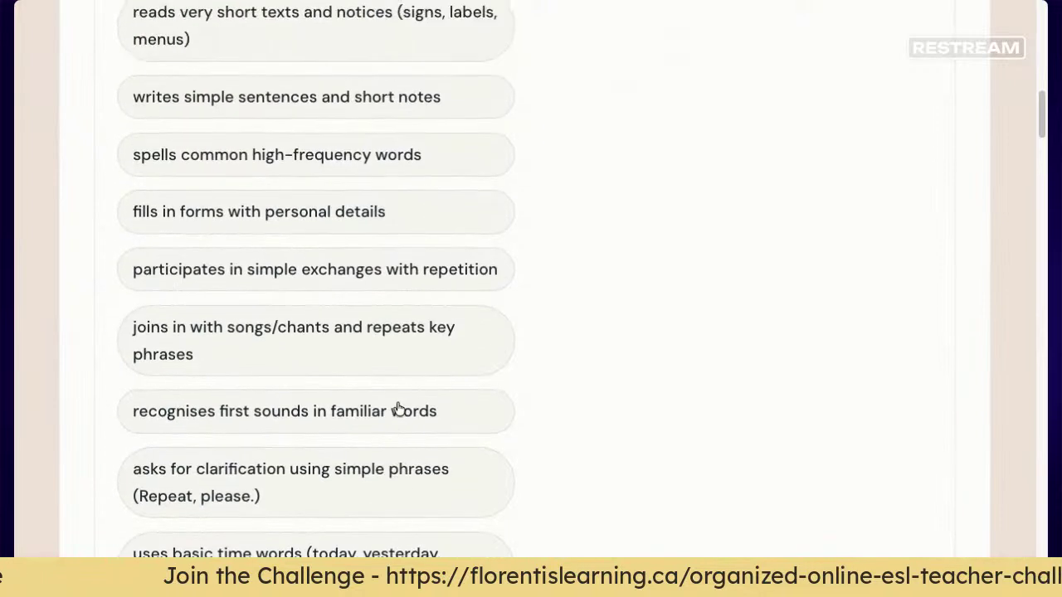
scroll(373, 407, "up", 2)
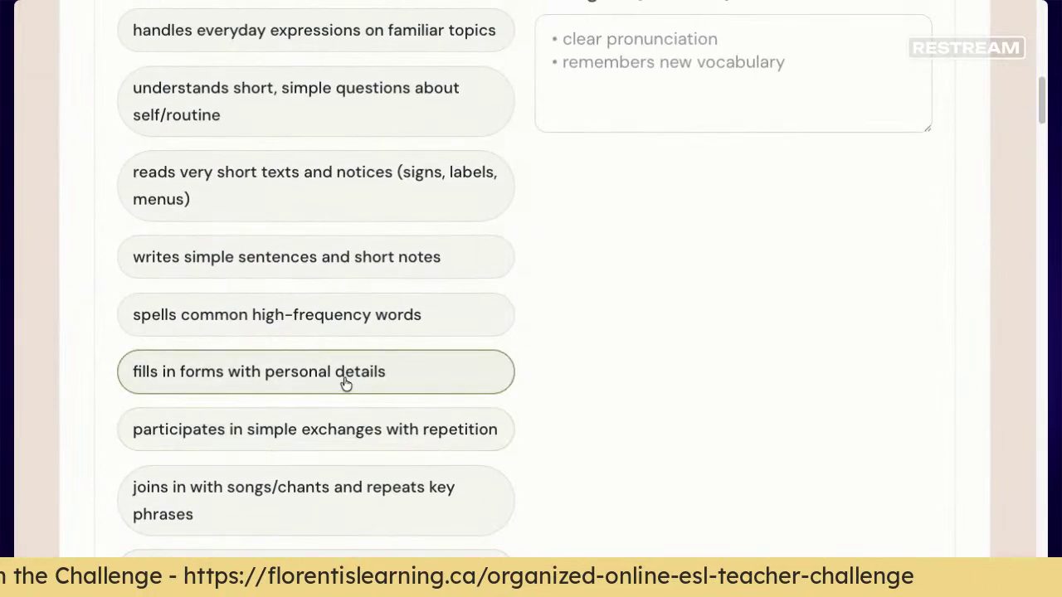
left_click(352, 272)
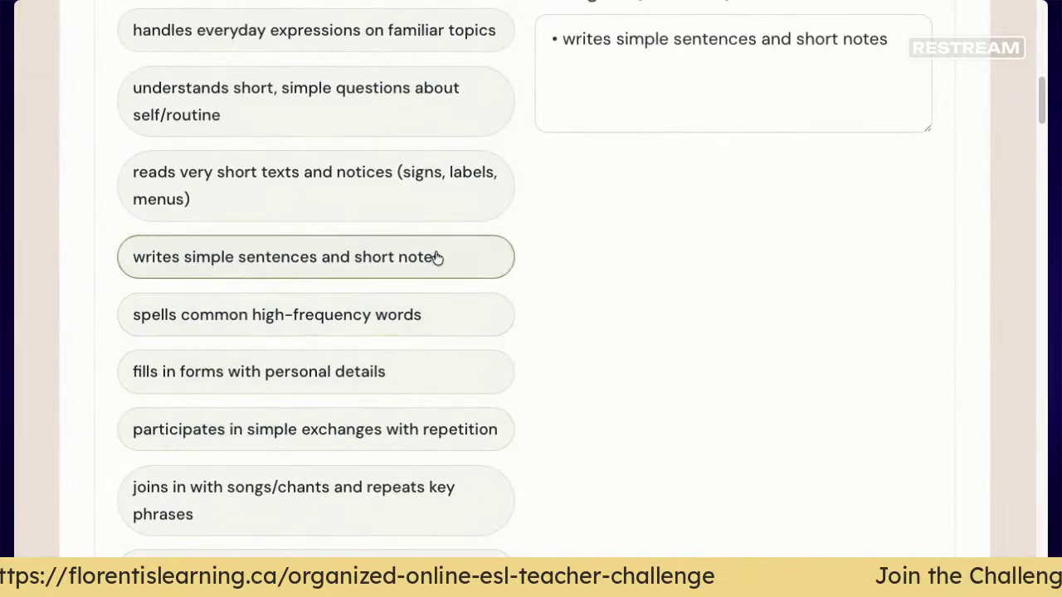
Step: Look over the suggested Areas for Improvement in the learning plan
scroll(562, 321, "down", 10)
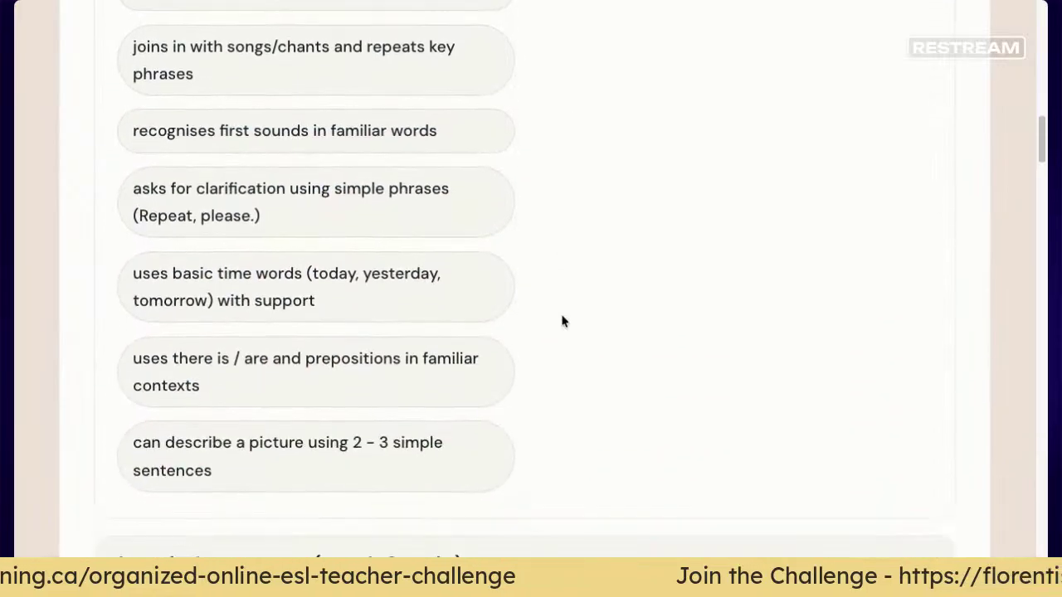
scroll(562, 321, "down", 12)
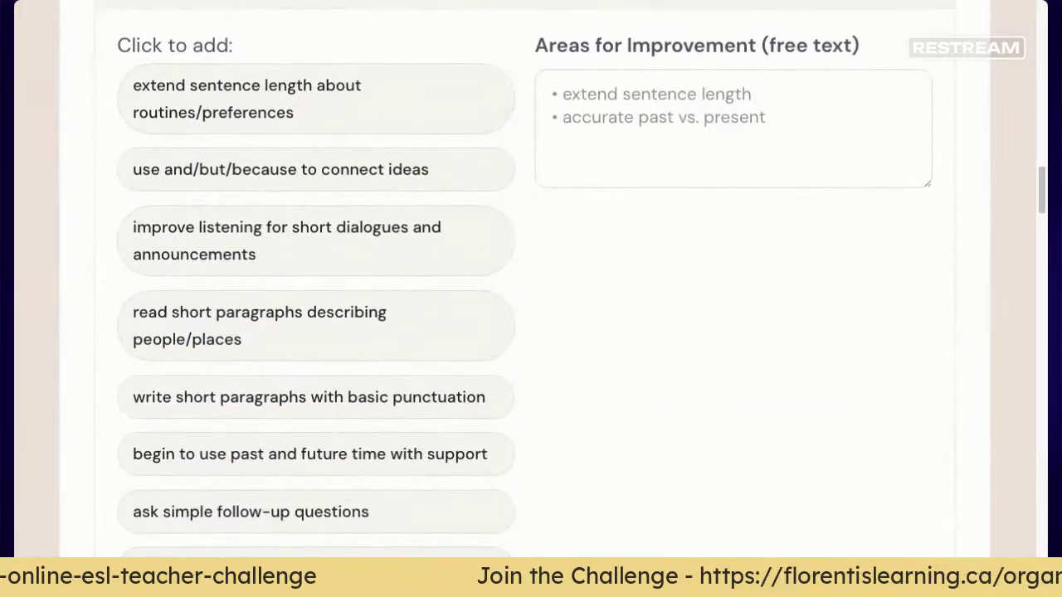
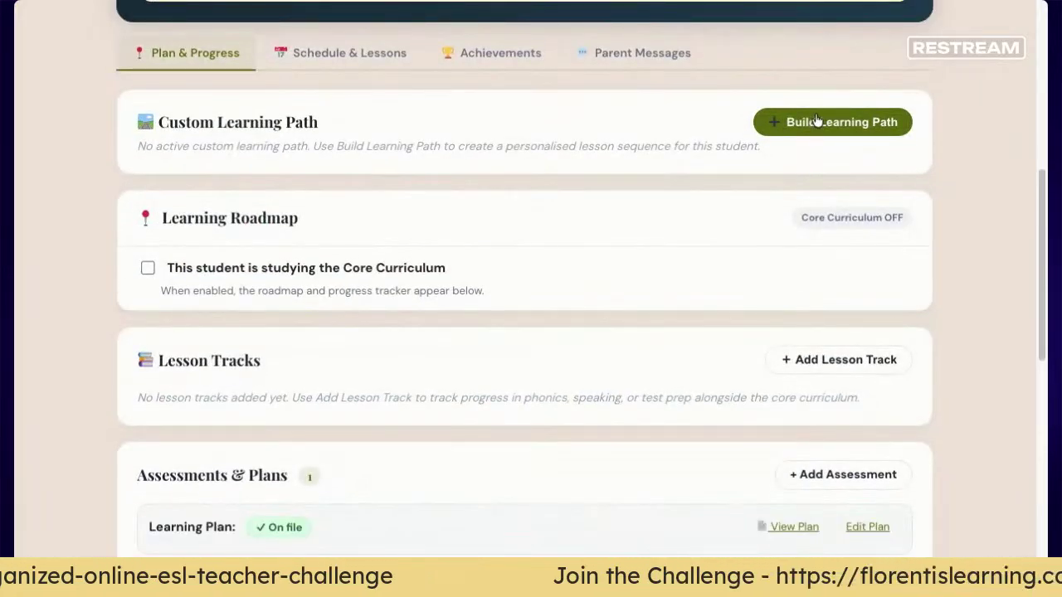
Step: Start building a custom learning path for the student
left_click(816, 122)
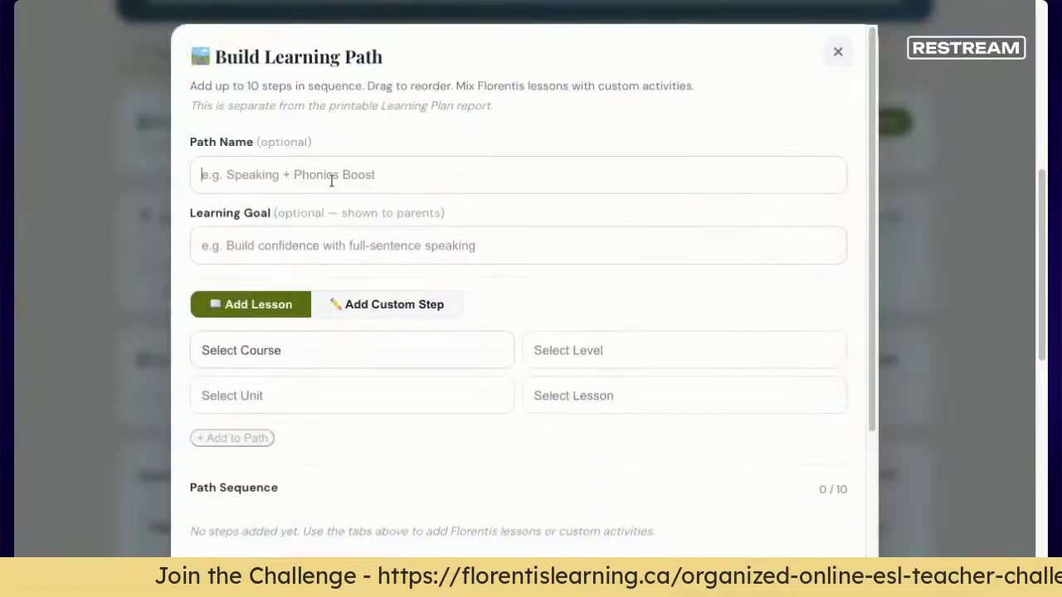
type("Writ")
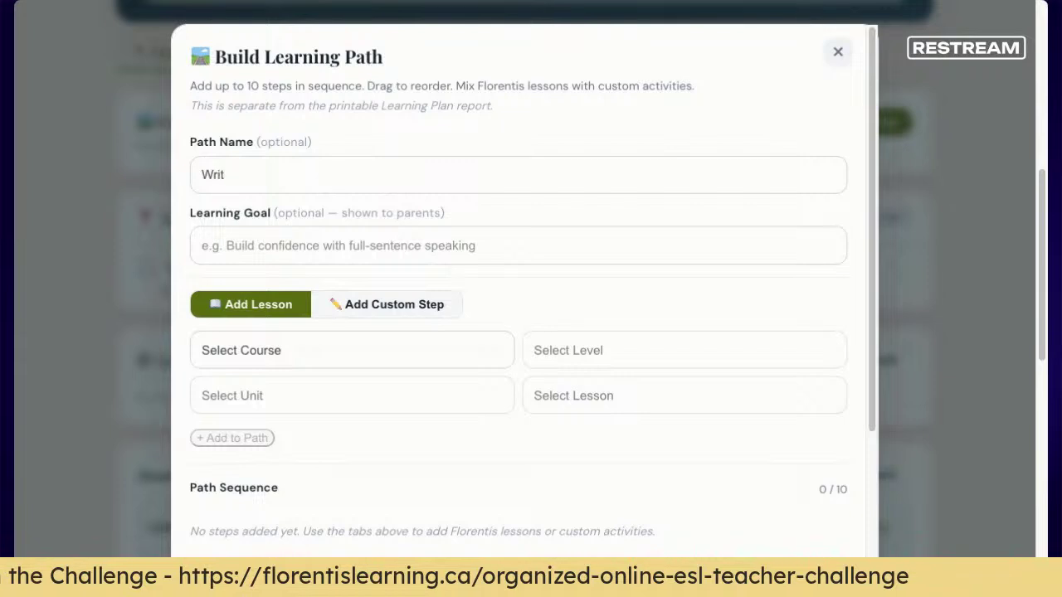
key("BackSpace")
key("BackSpace")
key("BackSpace")
key("BackSpace")
type("Seete")
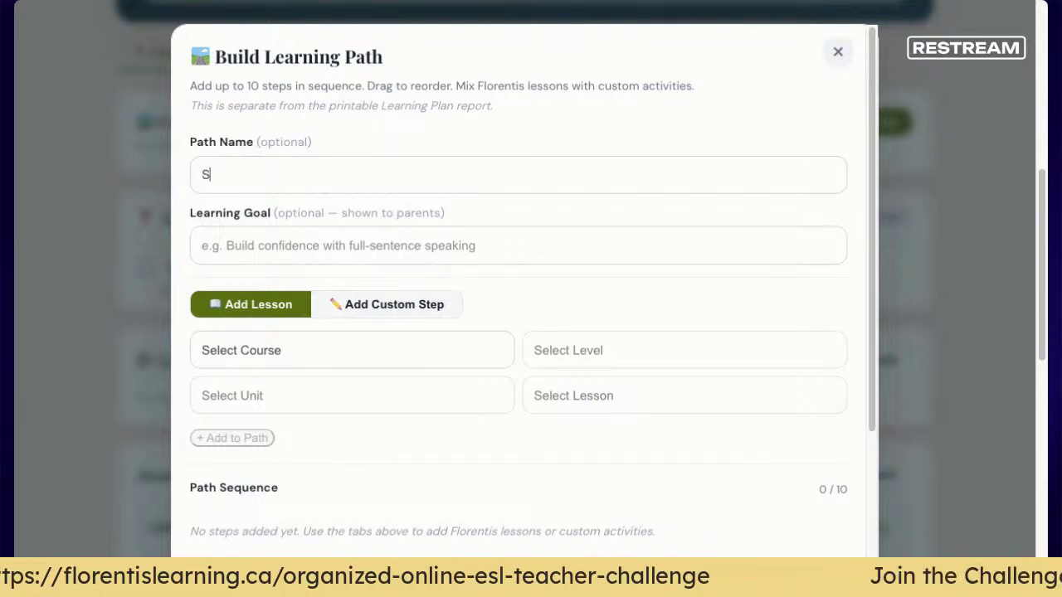
key("BackSpace")
key("BackSpace")
key("BackSpace")
type("ntenc")
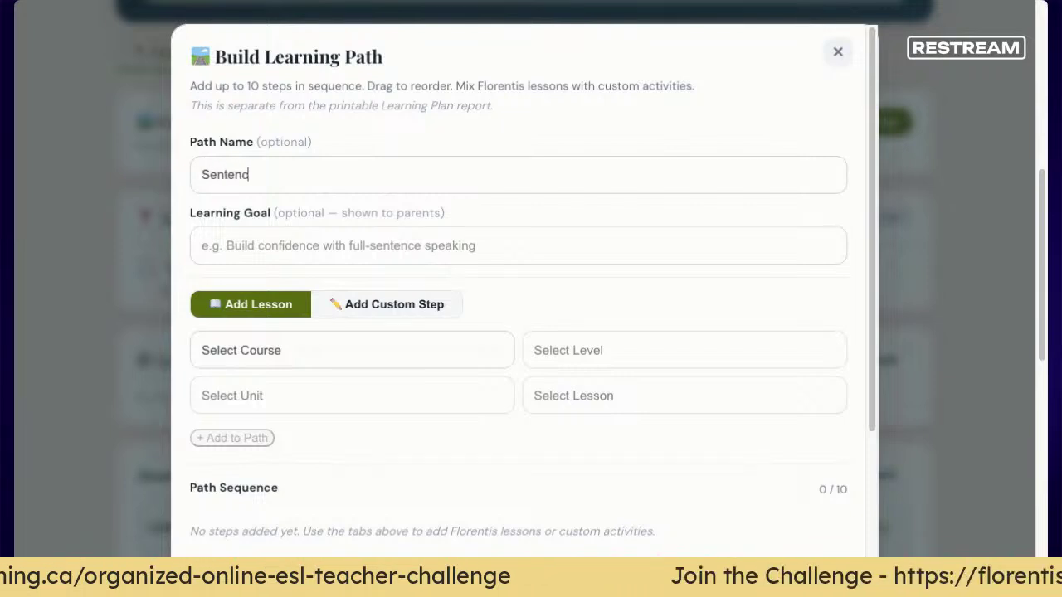
type("e Writing")
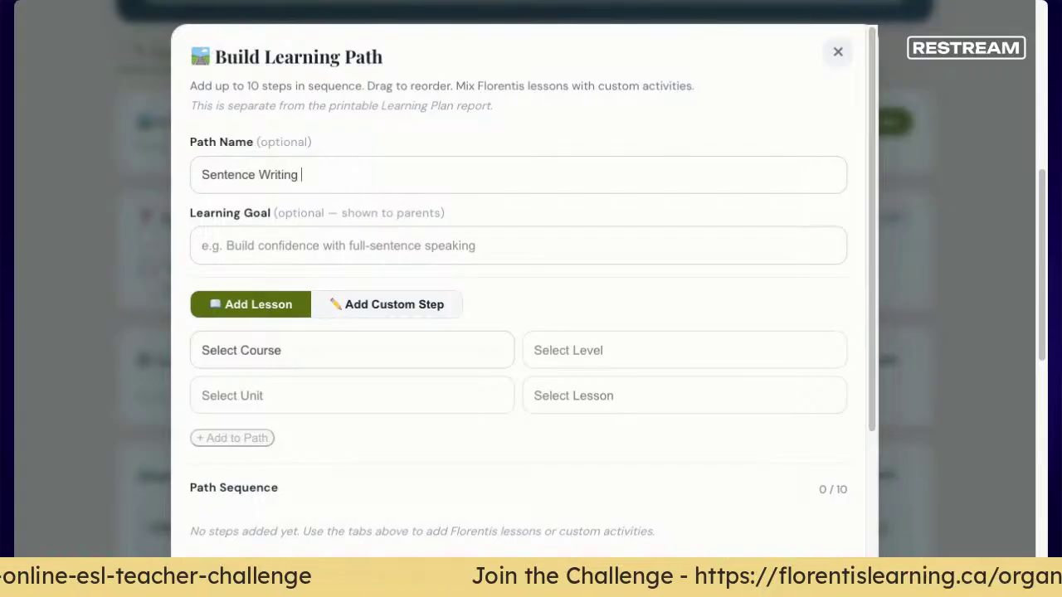
key("BackSpace")
key("BackSpace")
key("BackSpace")
key("BackSpace")
key("BackSpace")
key("BackSpace")
key("BackSpace")
key("BackSpace")
key("BackSpace")
key("BackSpace")
key("BackSpace")
key("BackSpace")
key("BackSpace")
key("BackSpace")
key("BackSpace")
key("BackSpace")
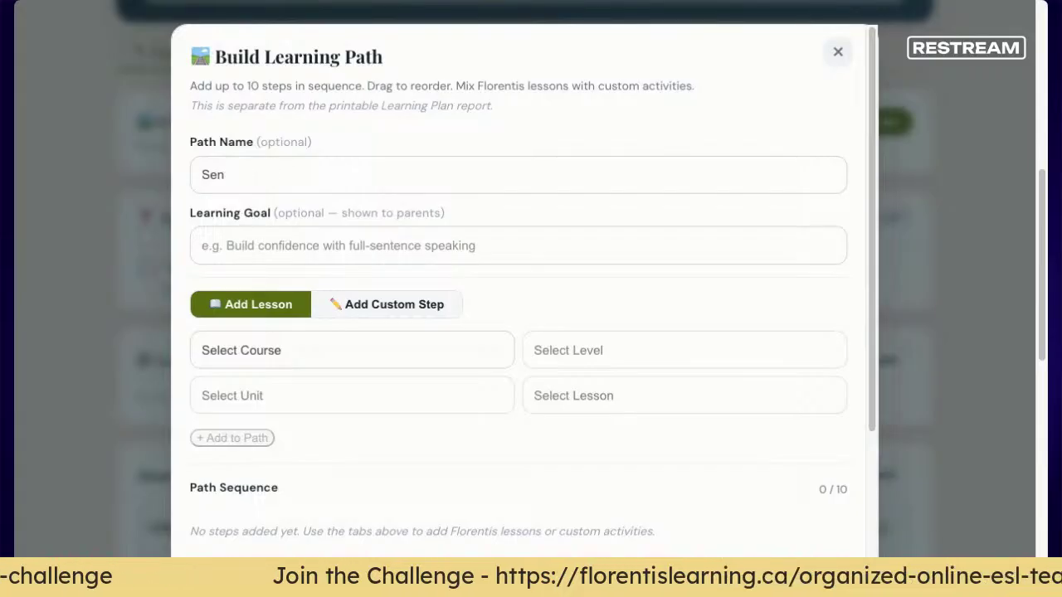
Step: Name the path "Writing Longer Sentences" and enter the learning goal "Write sentences that are 5 - 7 words in length and use describing words and give reasons."
type("Writing Longer ")
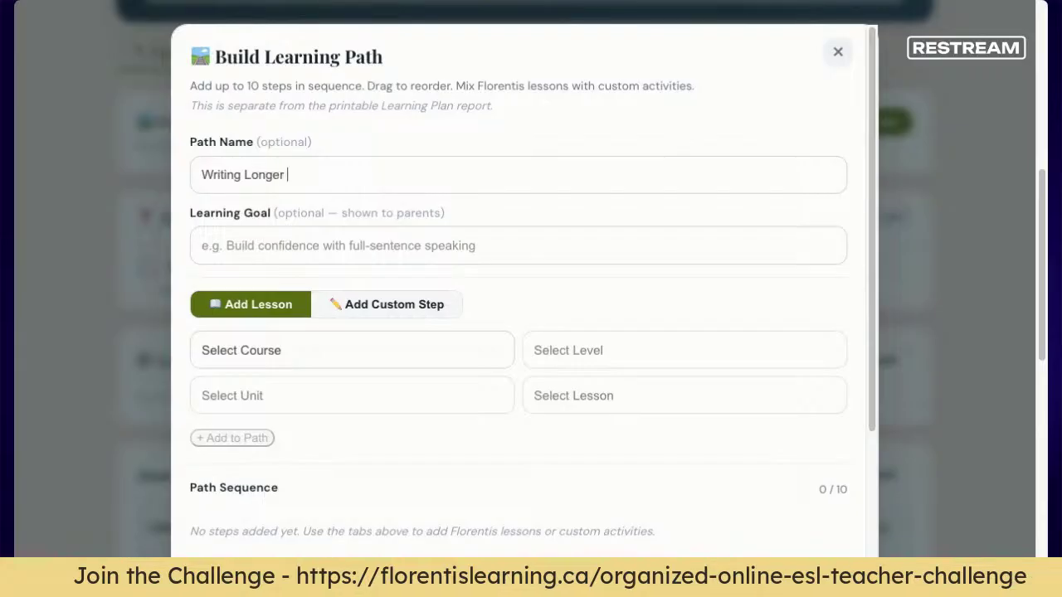
type("Sentences")
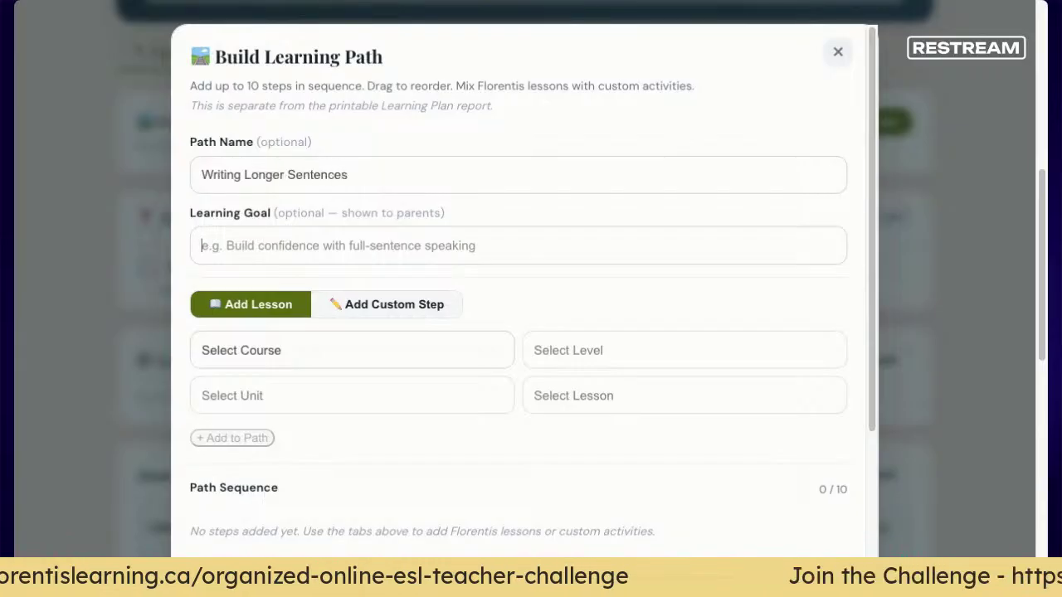
type("Write")
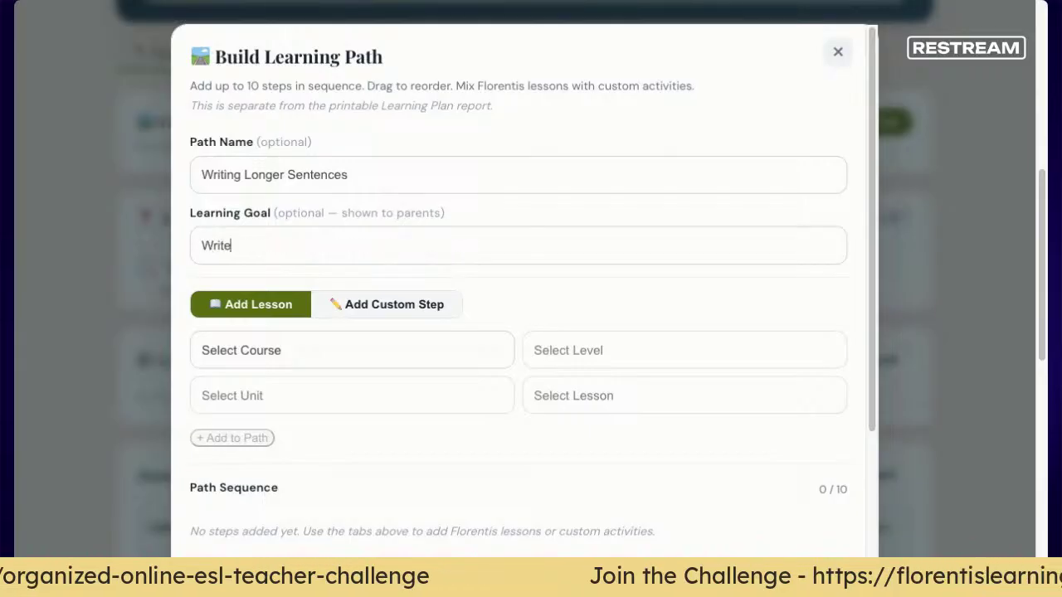
type(" sentences that ar")
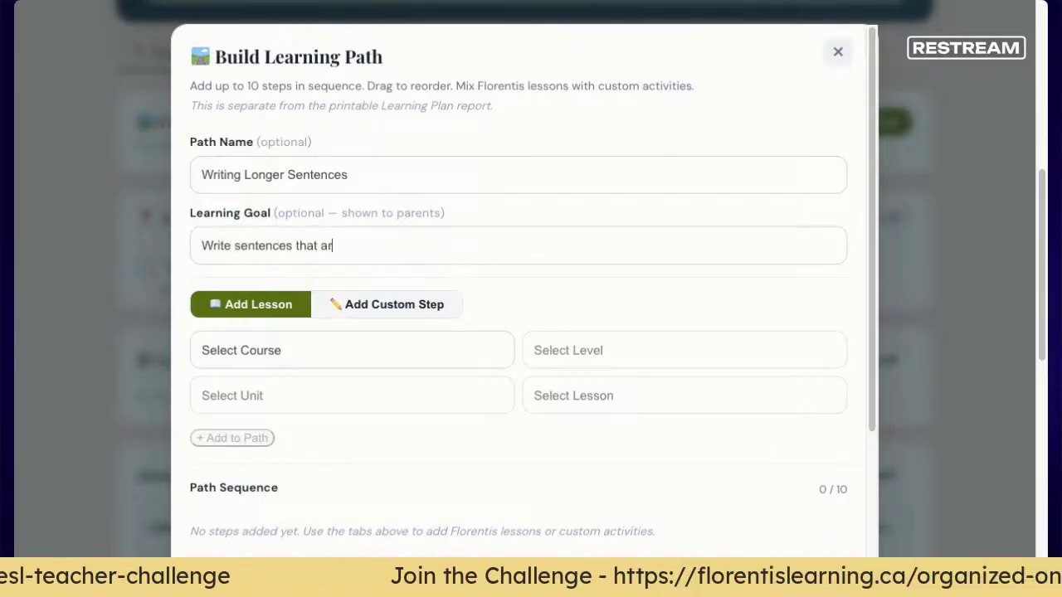
type("e 5 - 7 wor")
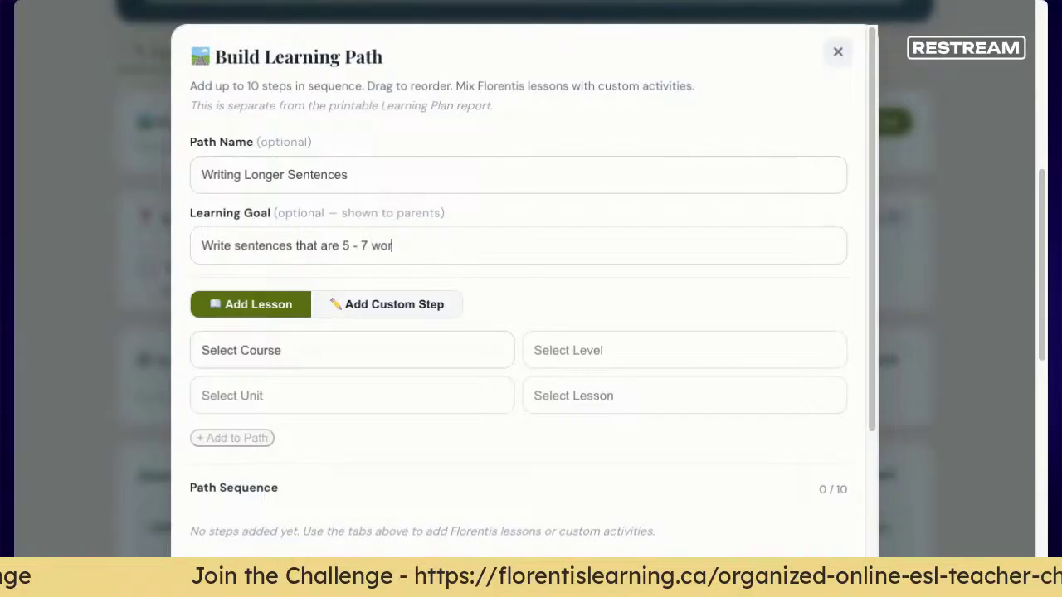
type("ds in legnth")
key("BackSpace")
key("BackSpace")
key("BackSpace")
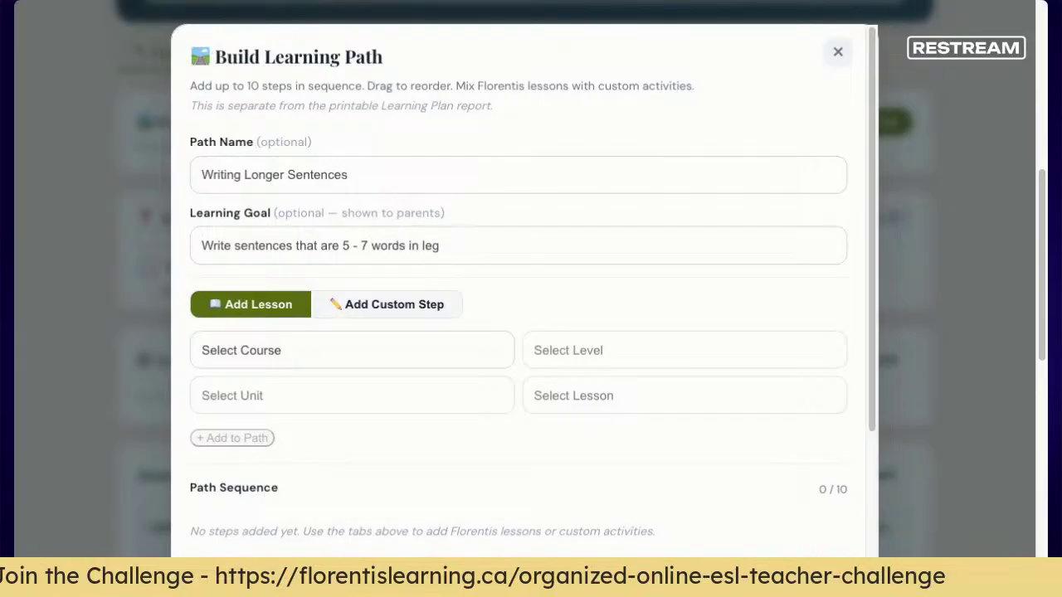
key("BackSpace")
type("ngth and use")
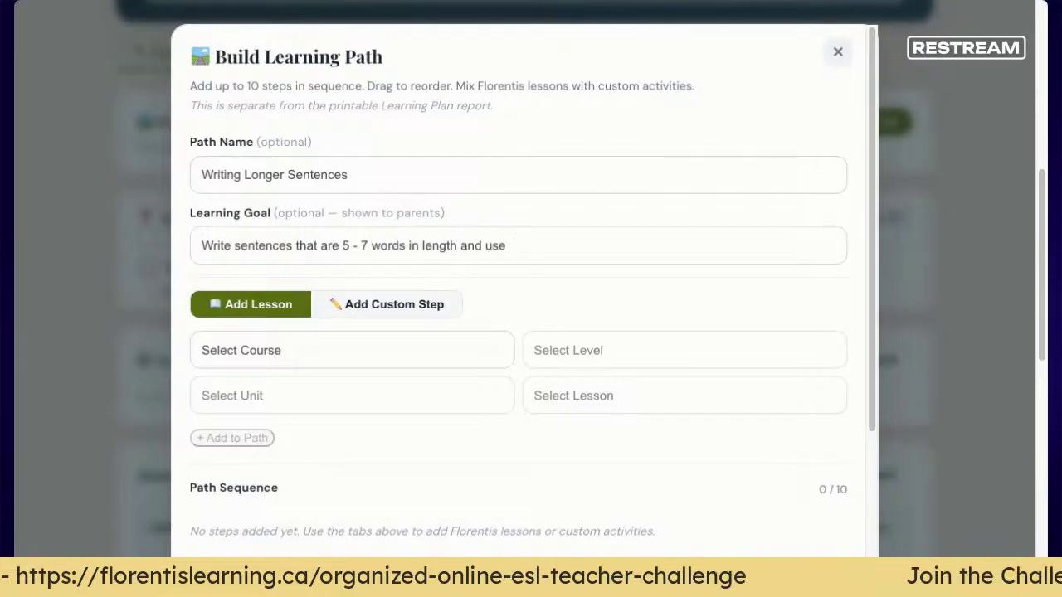
type(" words such a")
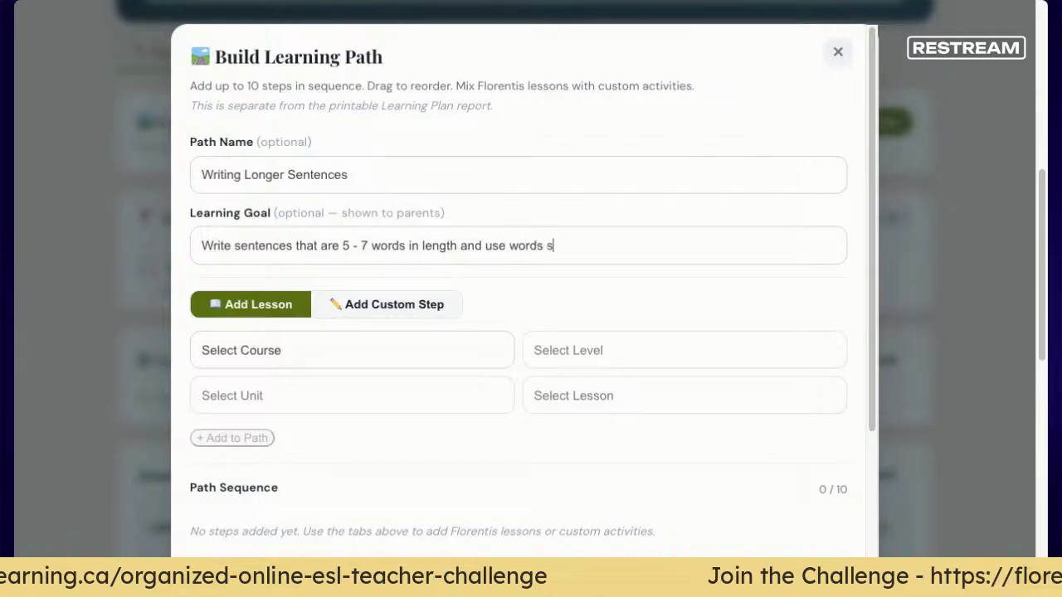
key("BackSpace")
key("BackSpace")
key("BackSpace")
key("BackSpace")
key("BackSpace")
key("BackSpace")
key("BackSpace")
key("BackSpace")
key("BackSpace")
key("BackSpace")
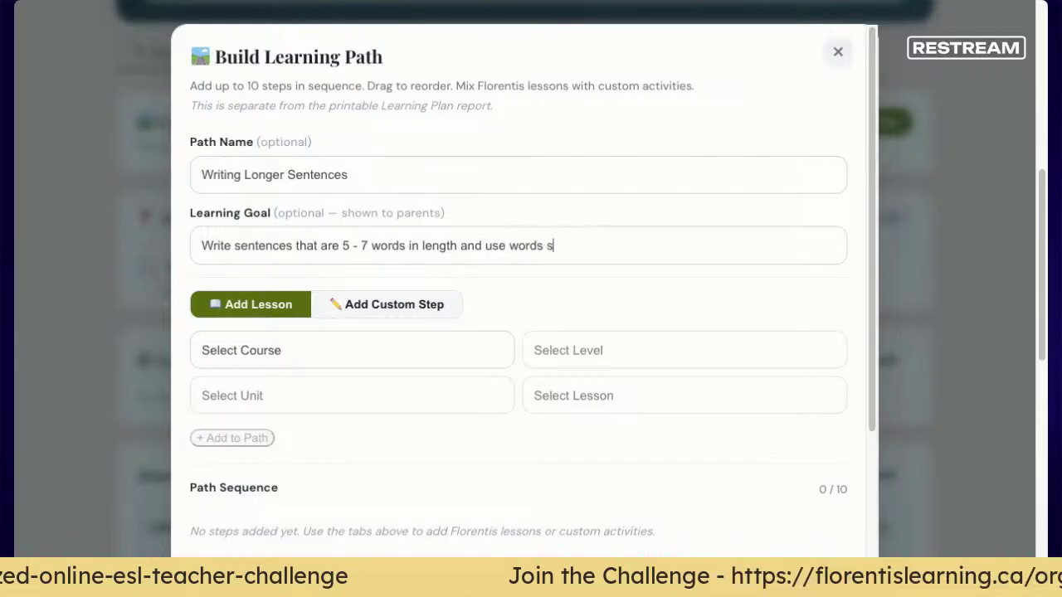
type("describin")
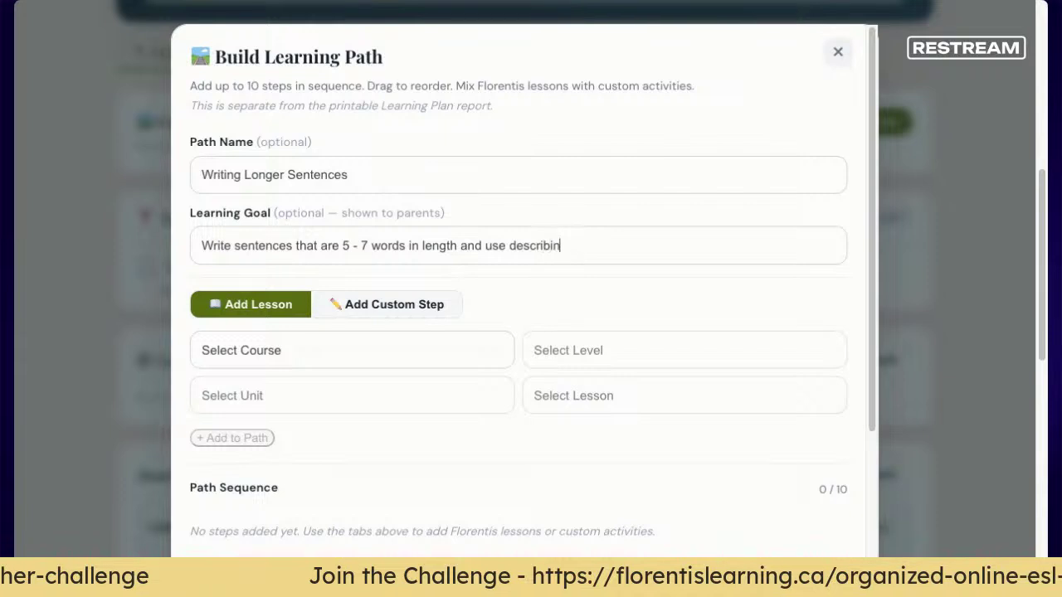
type("g words and give reasons.")
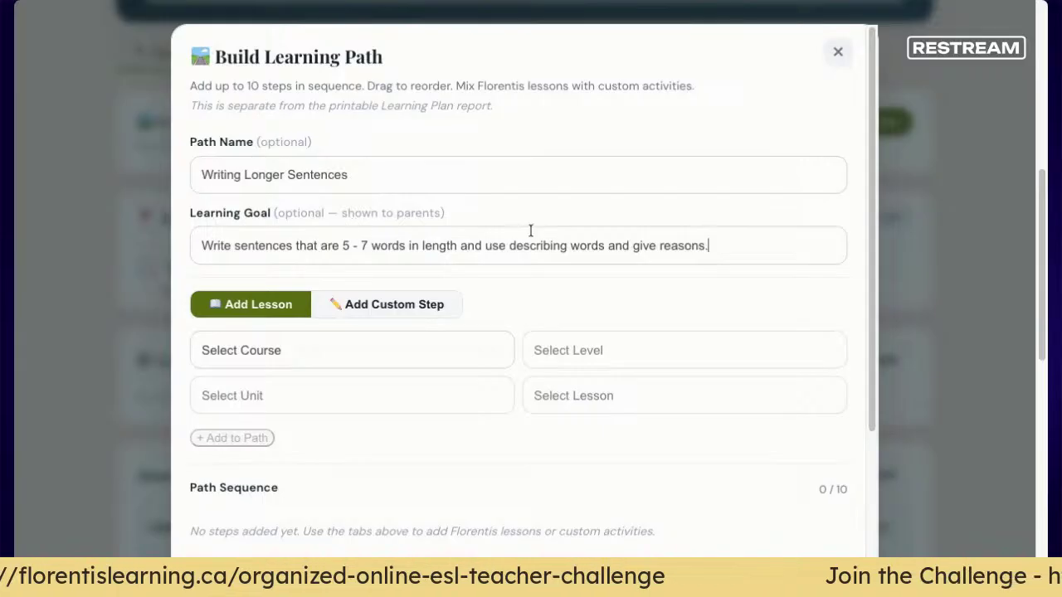
Step: Add "Lesson 8 – My Pet (or Dream Pet)" from the Beginner Writing course's Super Sentences unit to the path
scroll(617, 263, "down", 1)
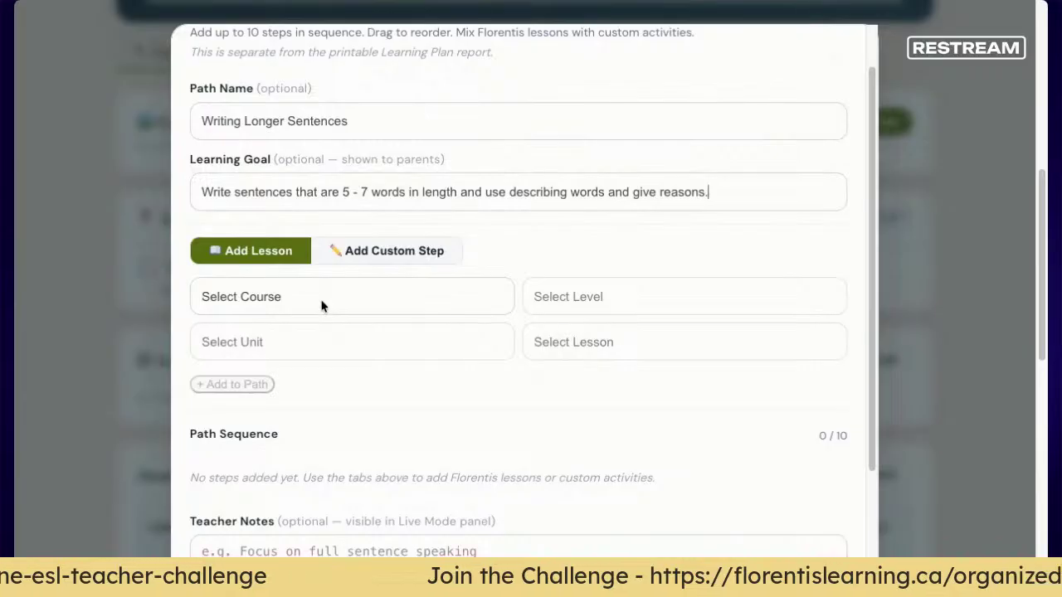
left_click(365, 302)
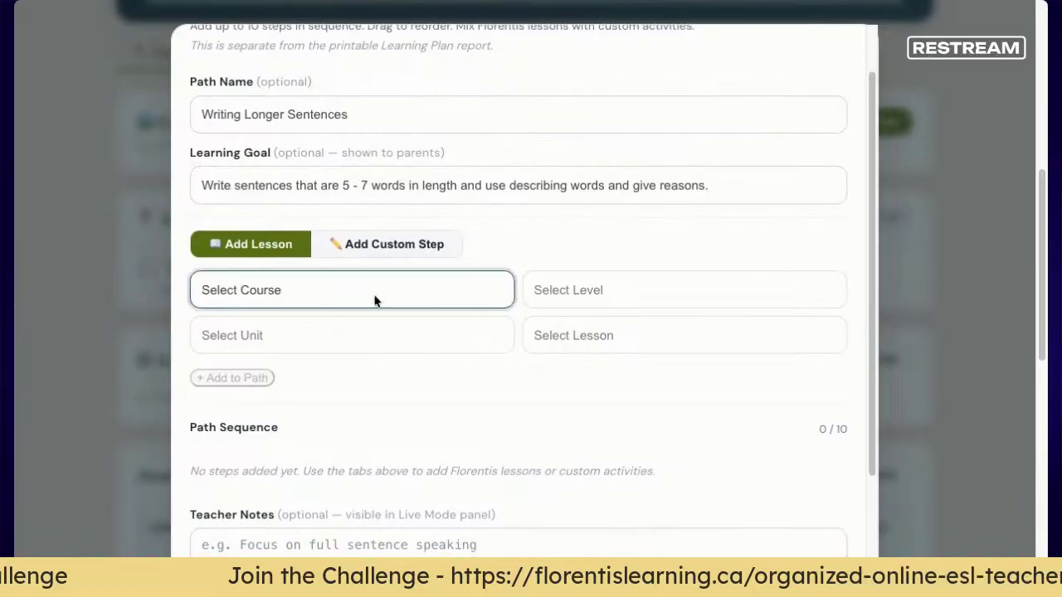
left_click(365, 348)
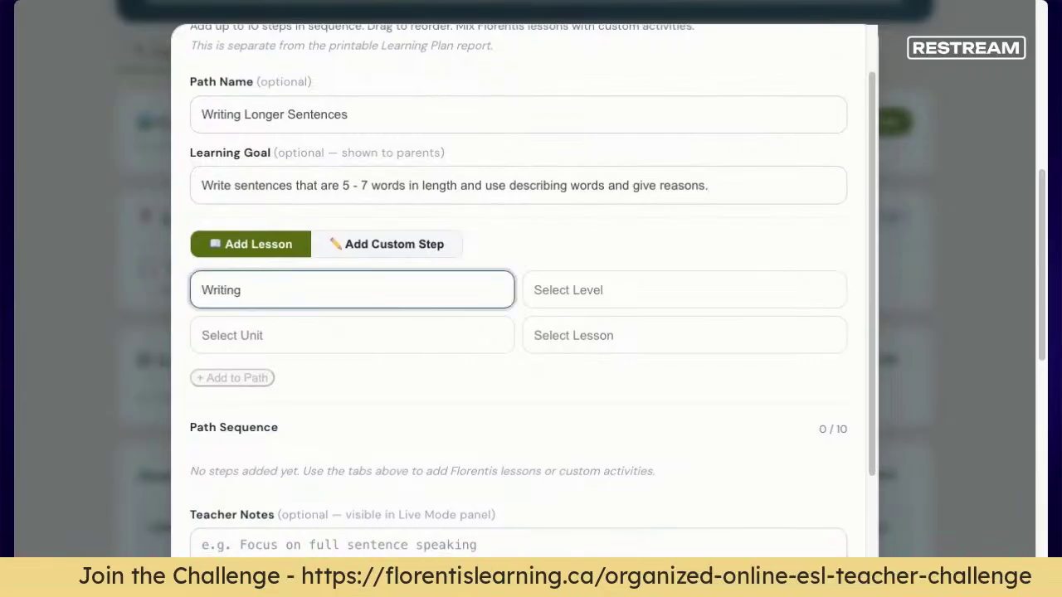
left_click(568, 298)
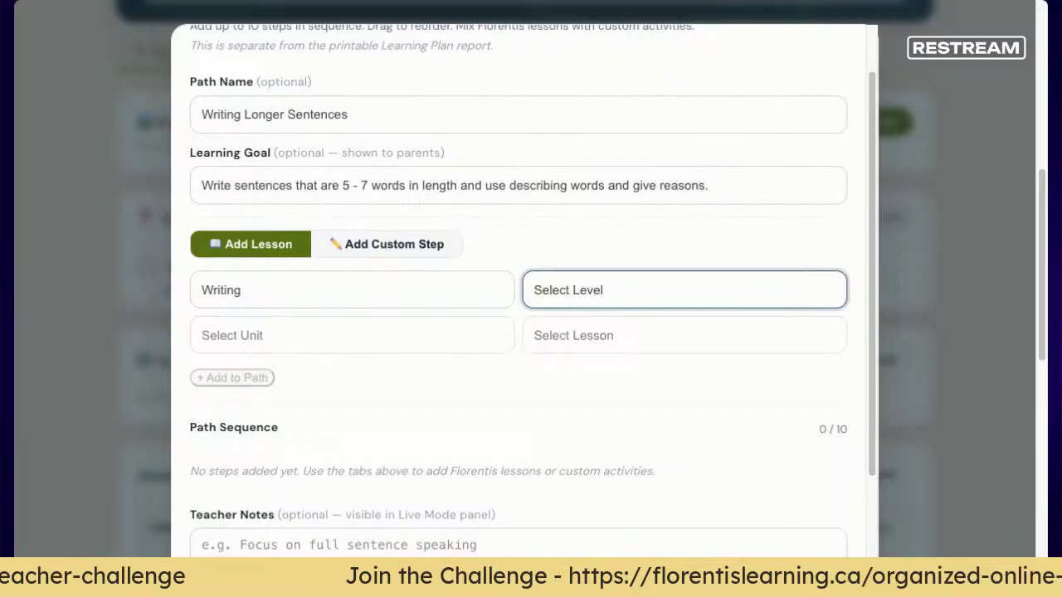
left_click(568, 309)
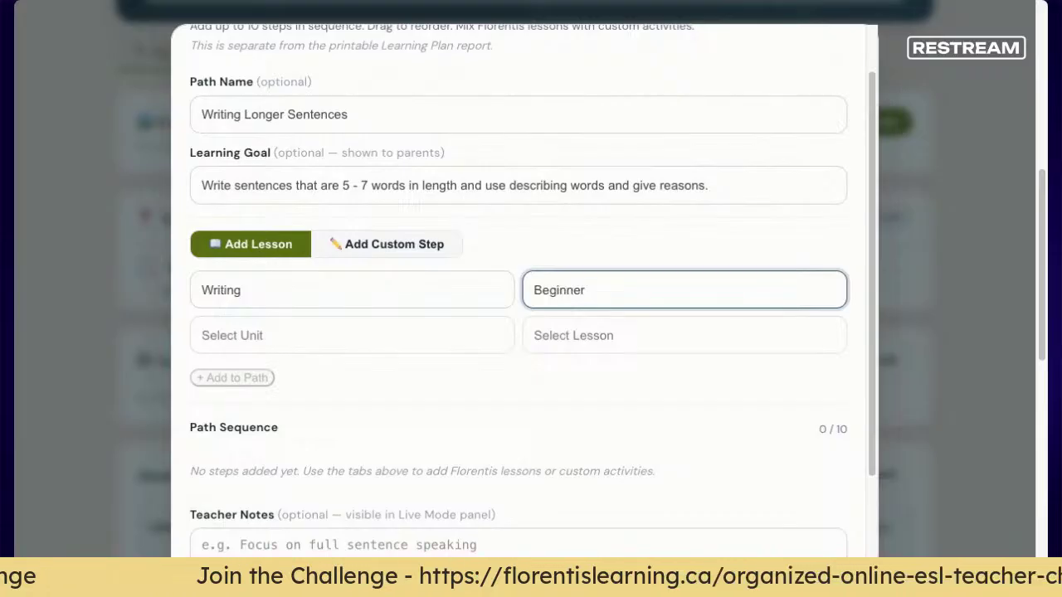
left_click(352, 335)
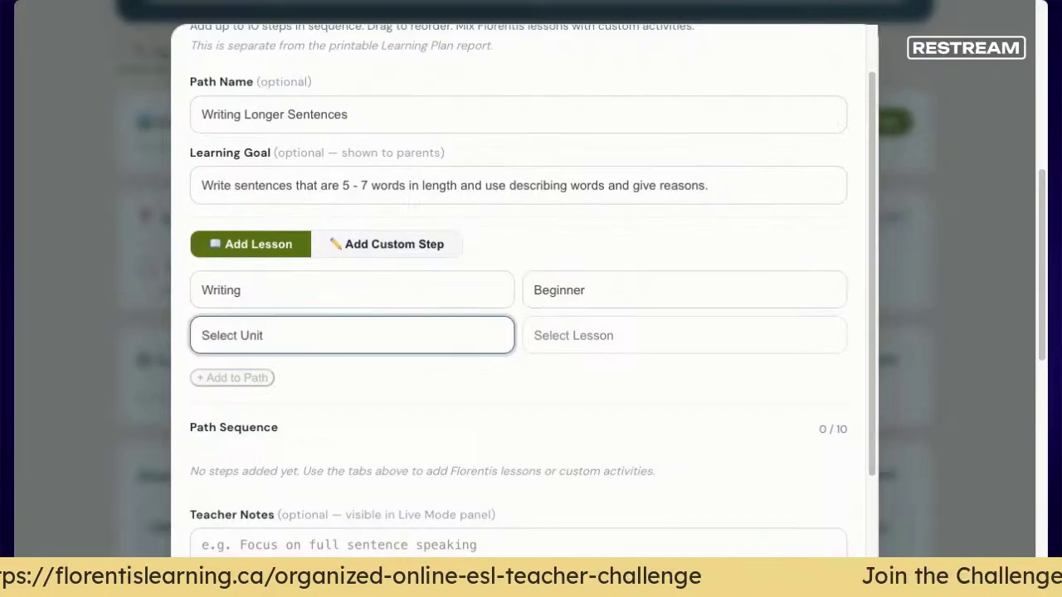
left_click(398, 378)
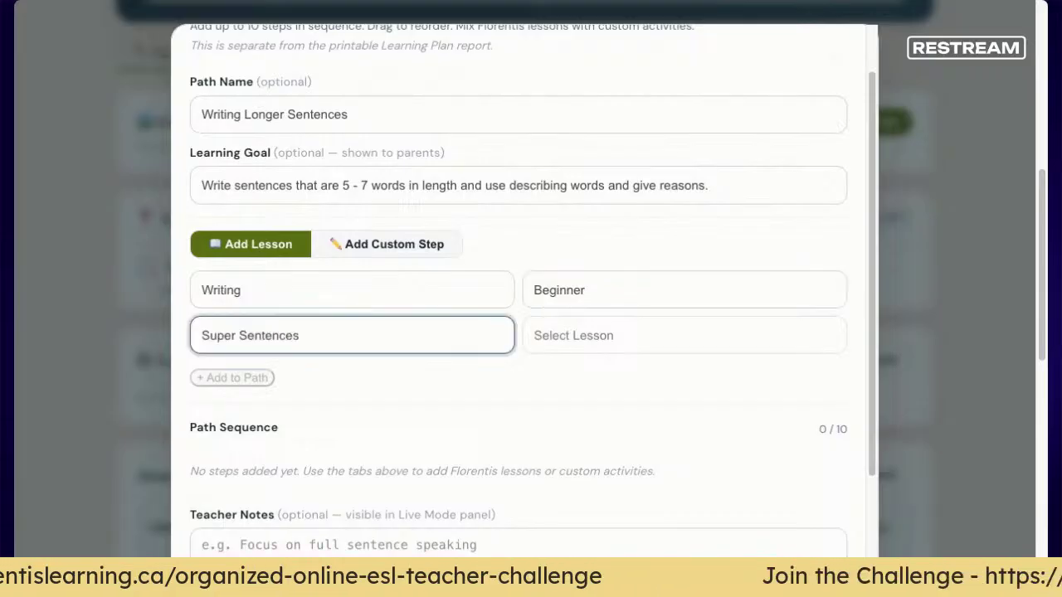
left_click(579, 338)
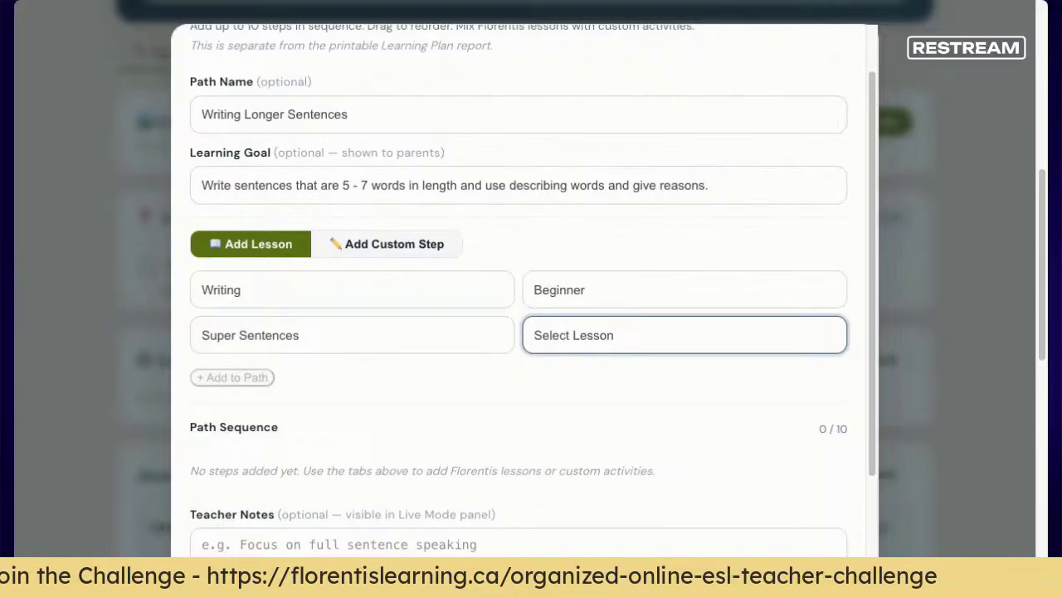
left_click(579, 496)
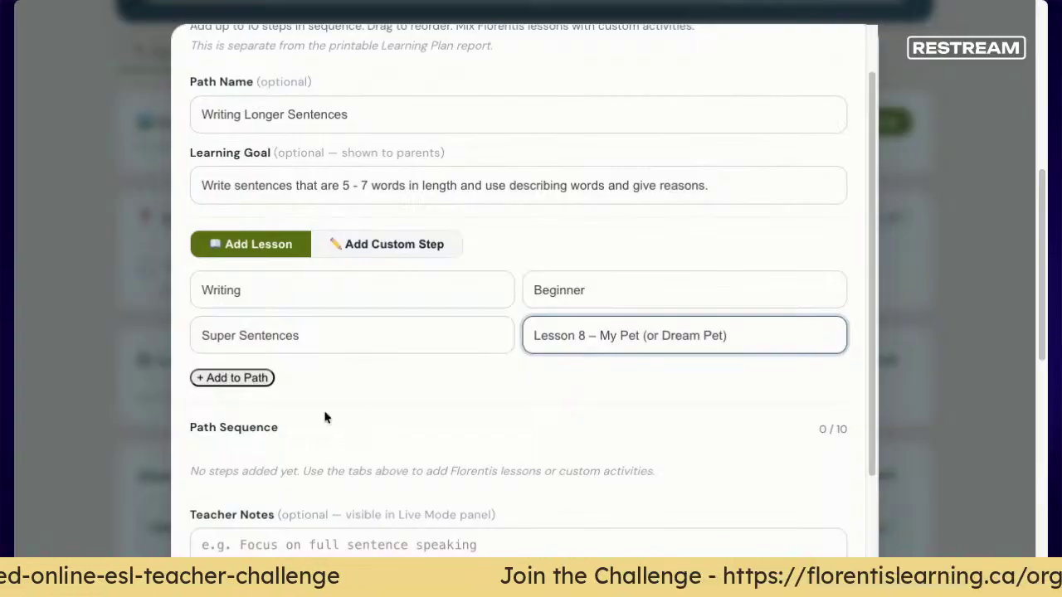
left_click(233, 381)
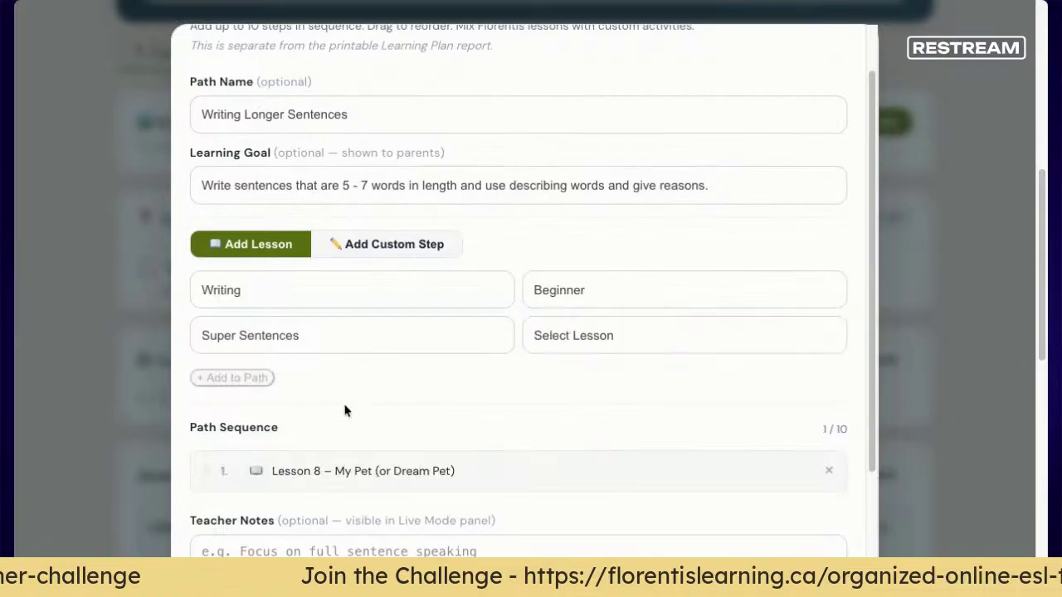
Step: Add "Lesson 10 – Outside My Window" from the same Super Sentences unit to the path
scroll(343, 410, "down", 1)
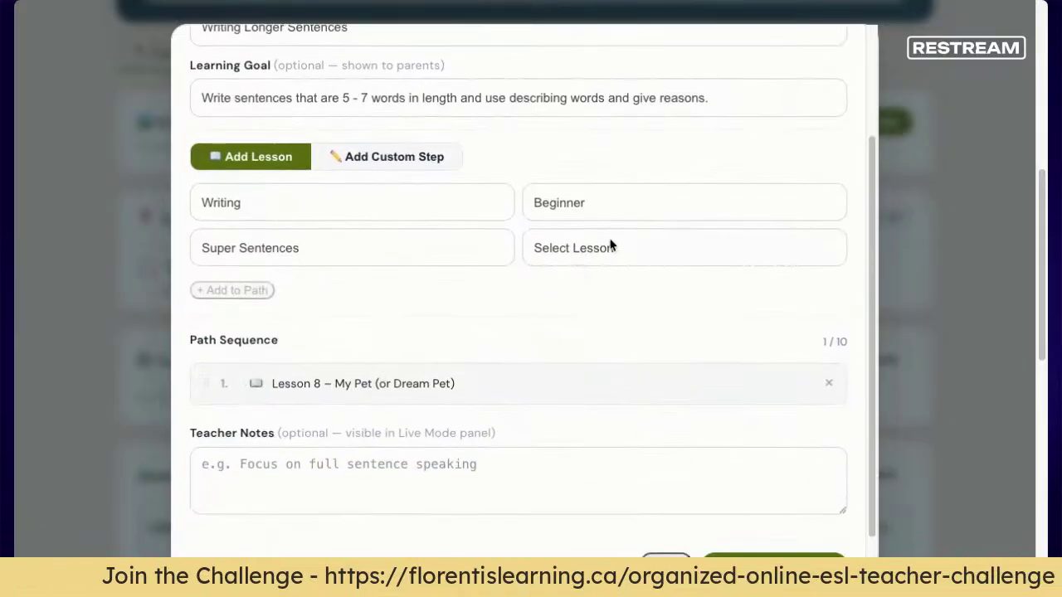
left_click(610, 252)
left_click(610, 251)
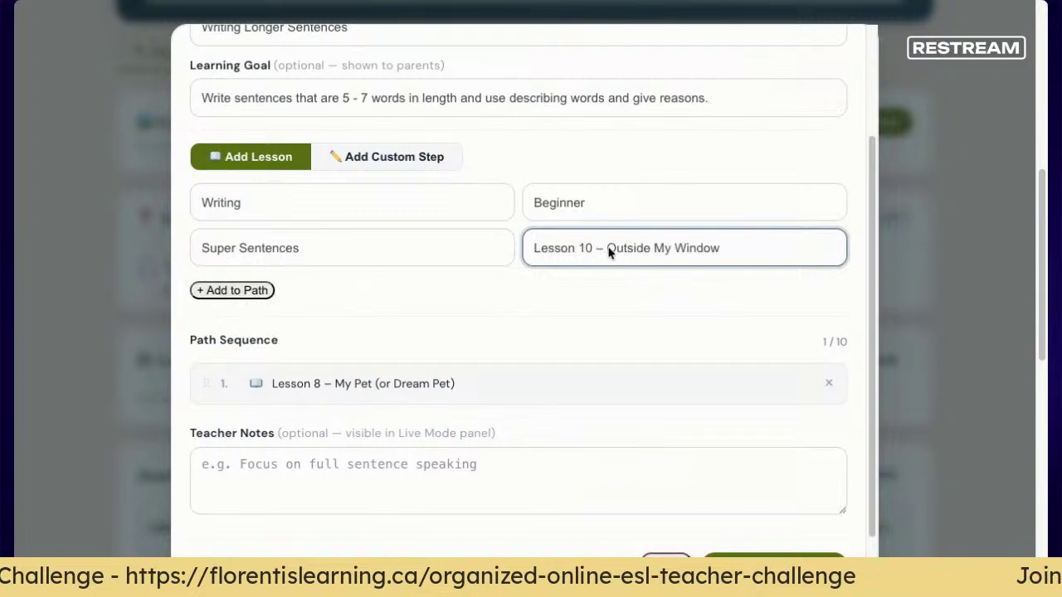
left_click(232, 297)
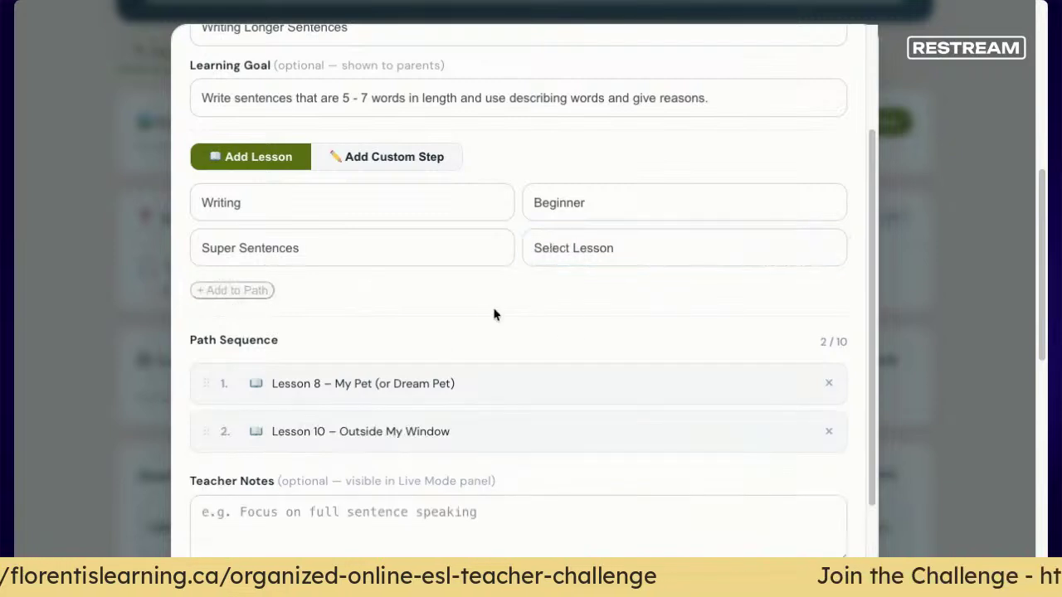
Step: Start a custom step titled "Sentence Expansion with Because" and set its step type to Book
scroll(576, 349, "down", 1)
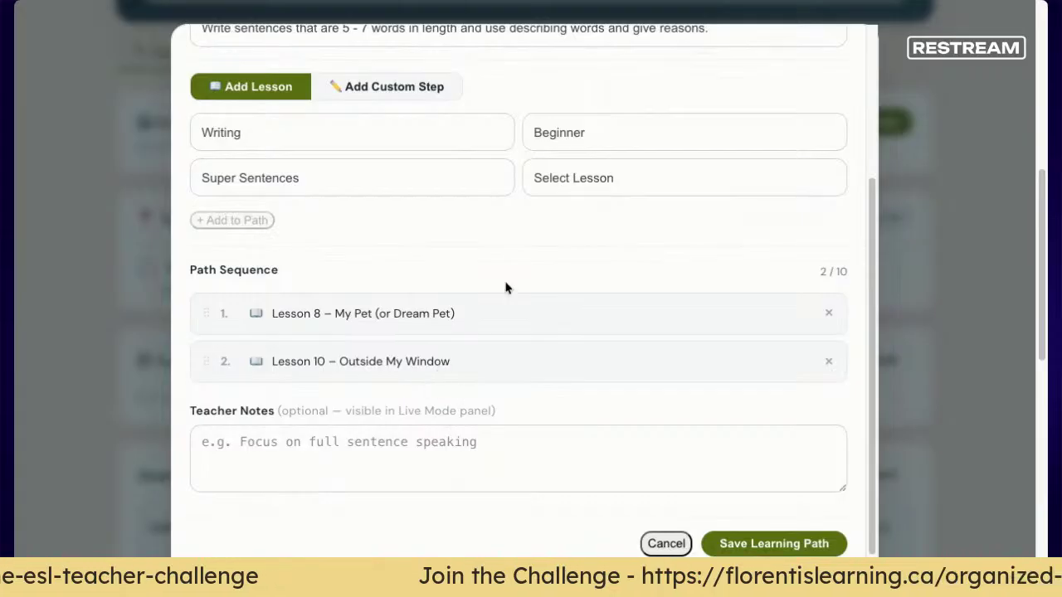
left_click(388, 93)
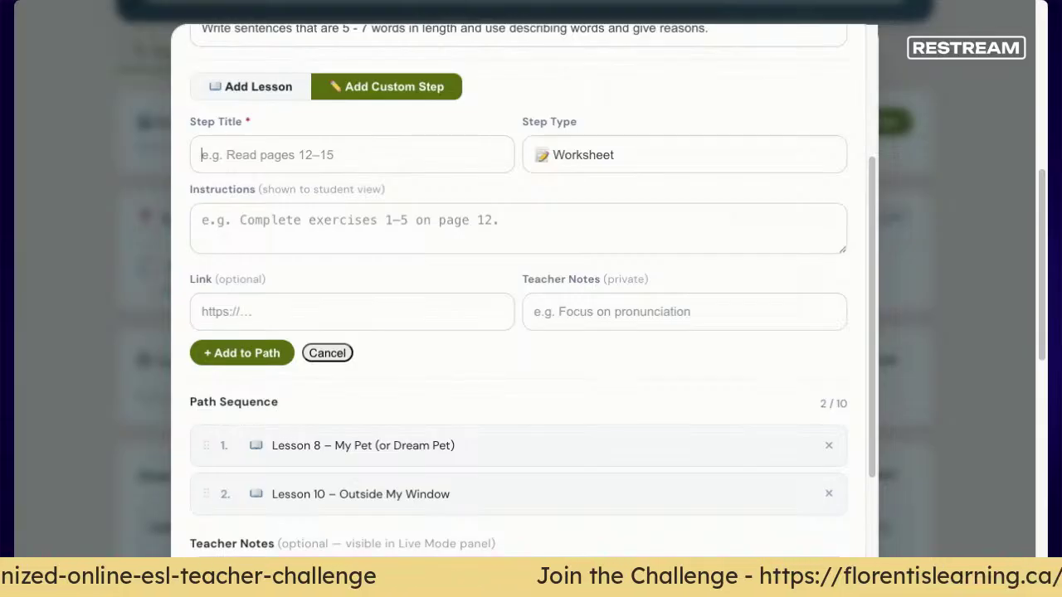
type("Sente")
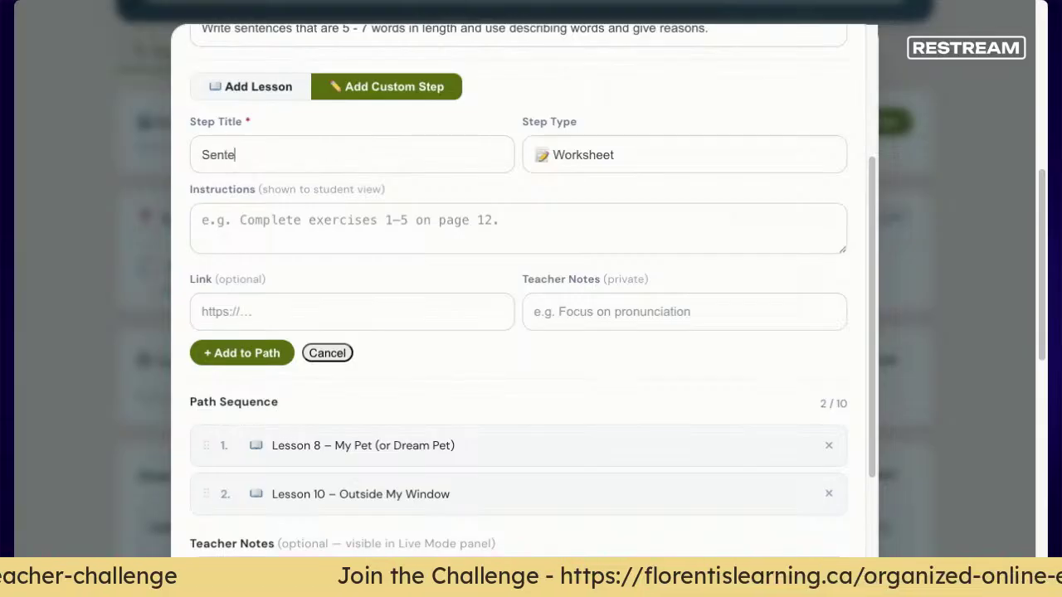
type("nce Expansion ")
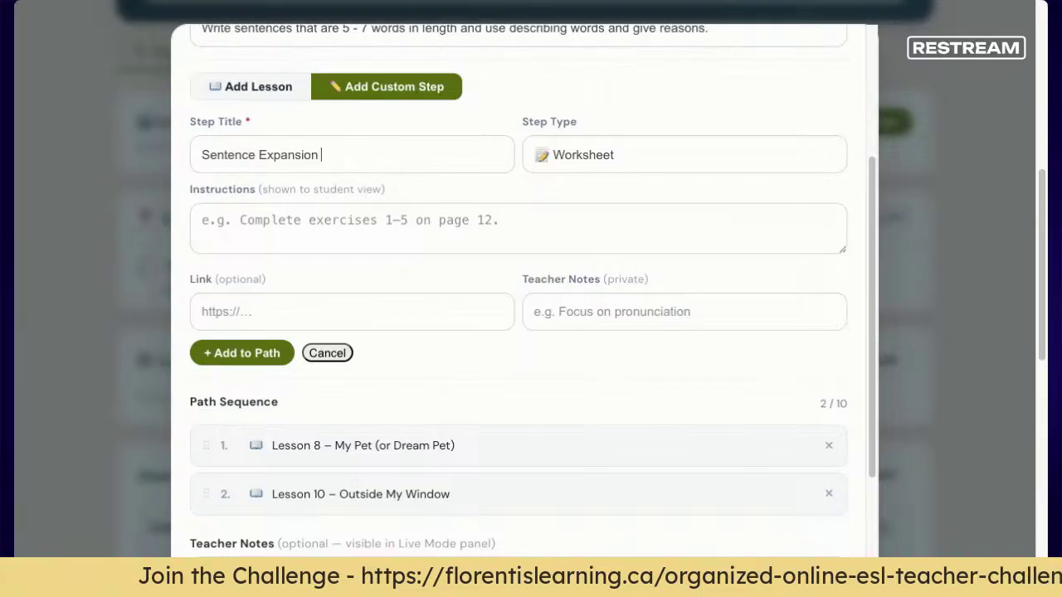
type("with Because")
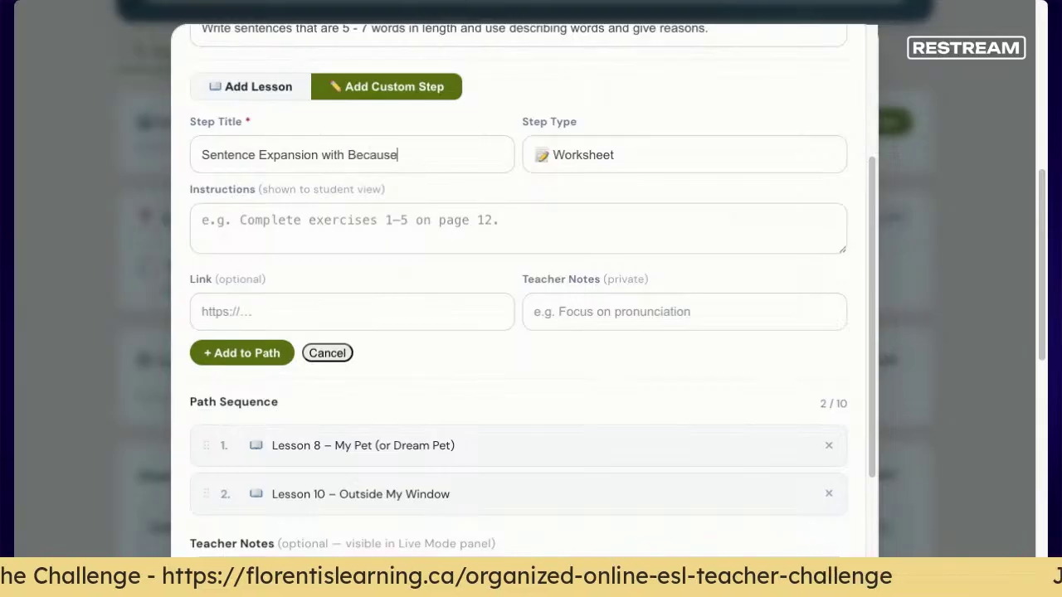
left_click(587, 164)
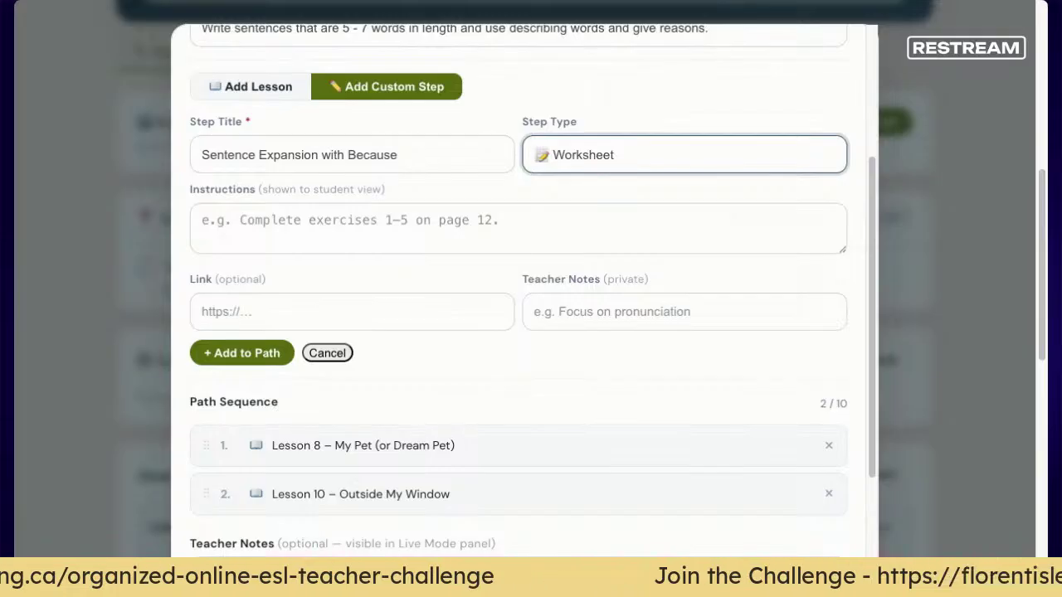
key("Down")
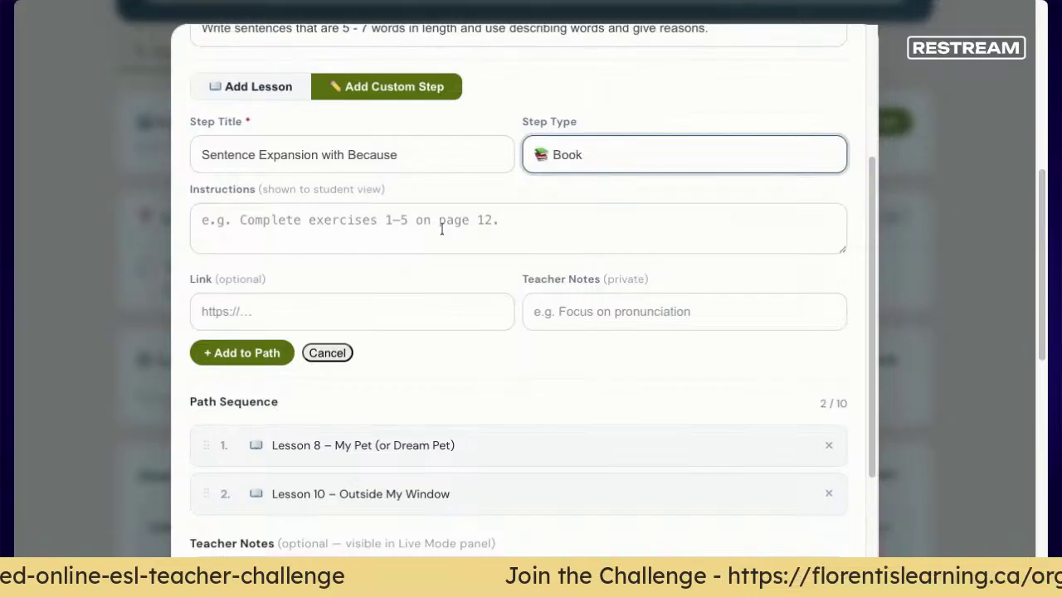
Step: Enter the custom step's student instructions: "Read the book ______ and then write a paragraph about _____."
left_click(346, 221)
type("Read the b")
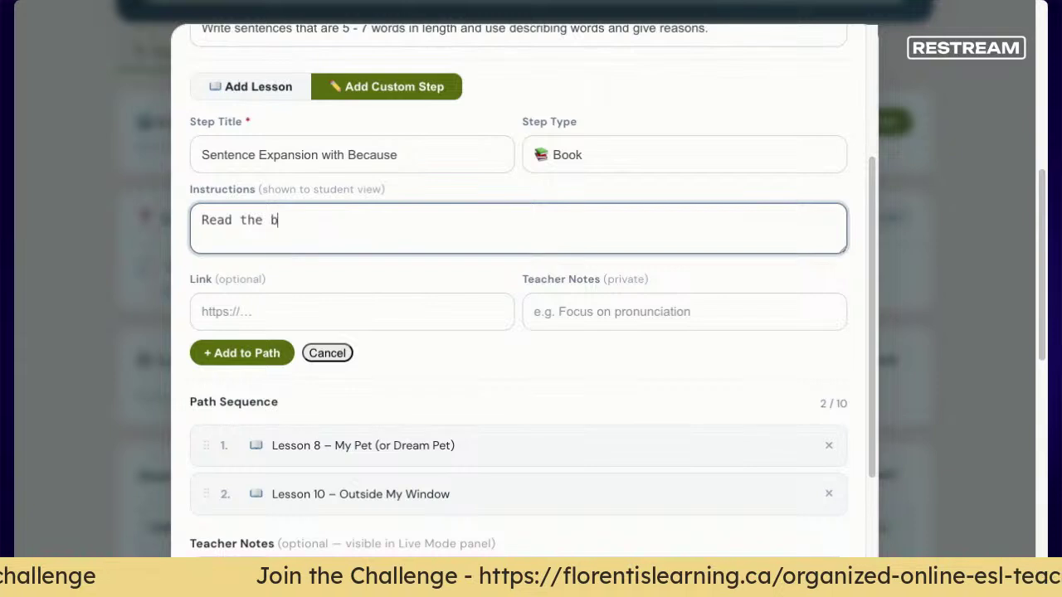
type("ook ______ a")
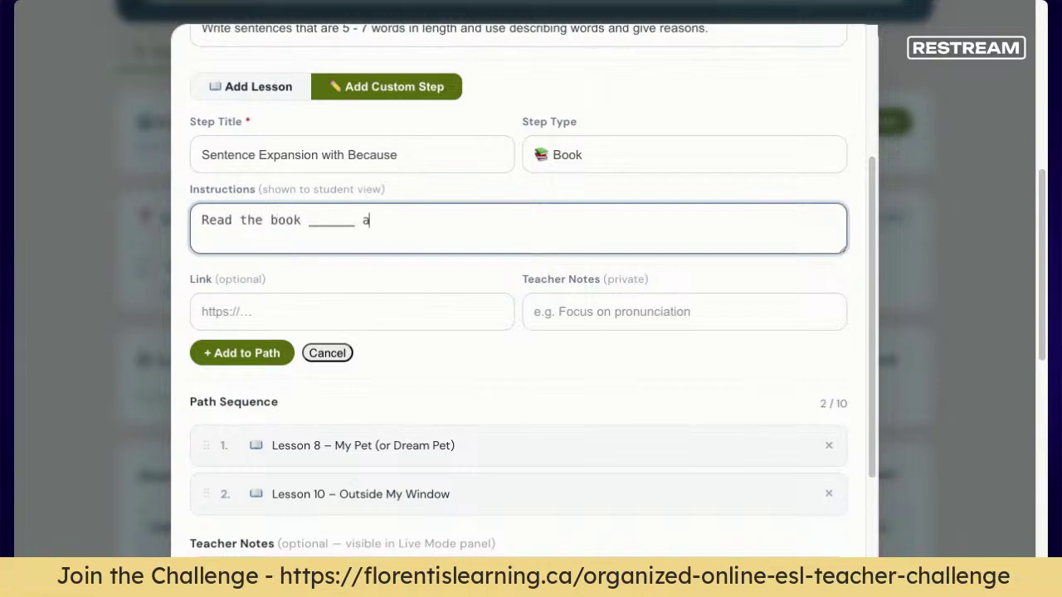
type("nd then write ")
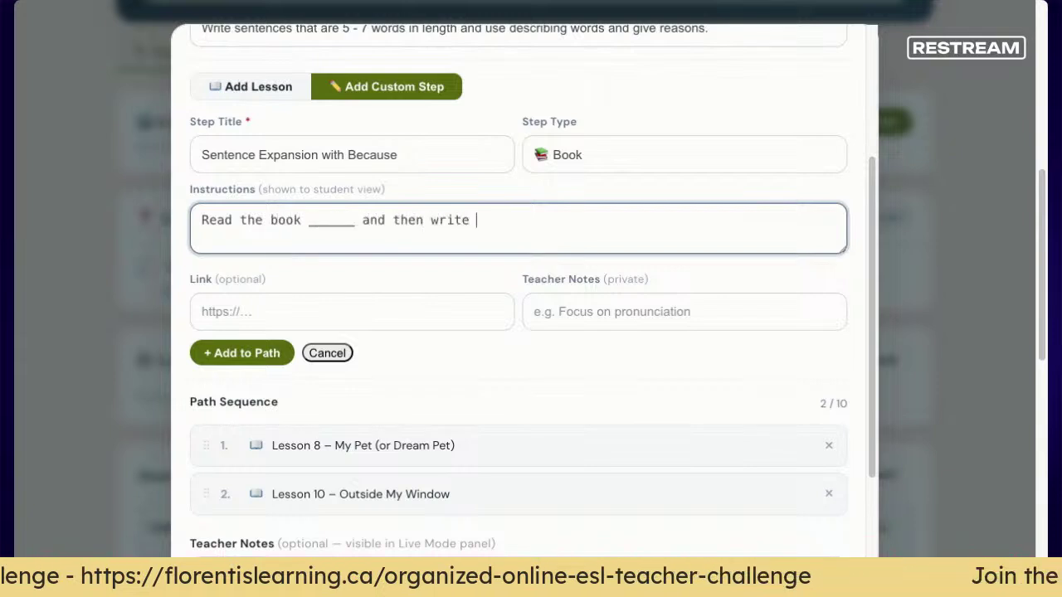
type("a paragra")
key("BackSpace")
key("BackSpace")
key("BackSpace")
key("BackSpace")
key("BackSpace")
key("BackSpace")
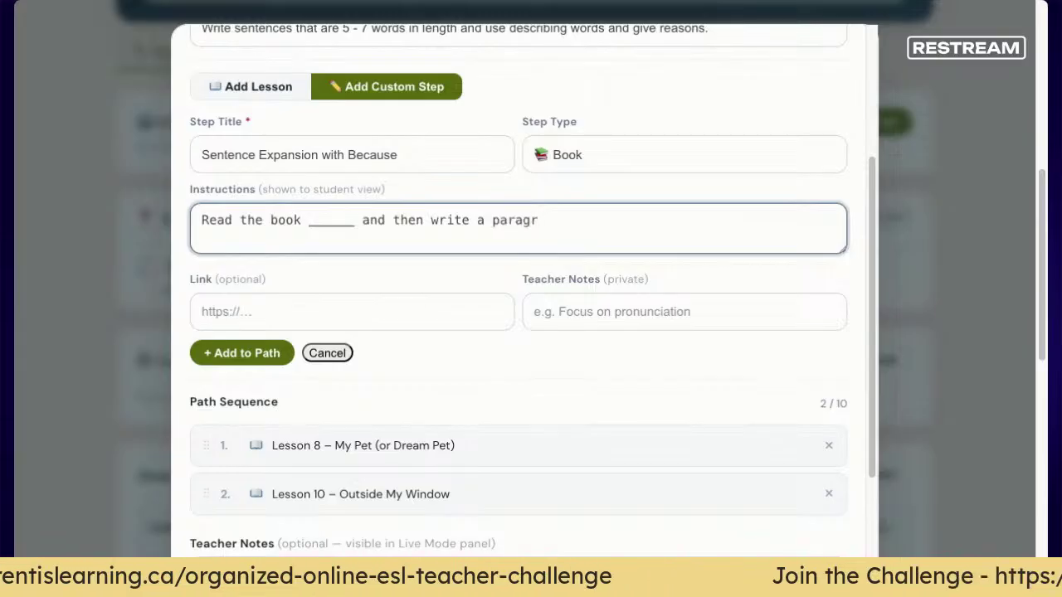
type("ar")
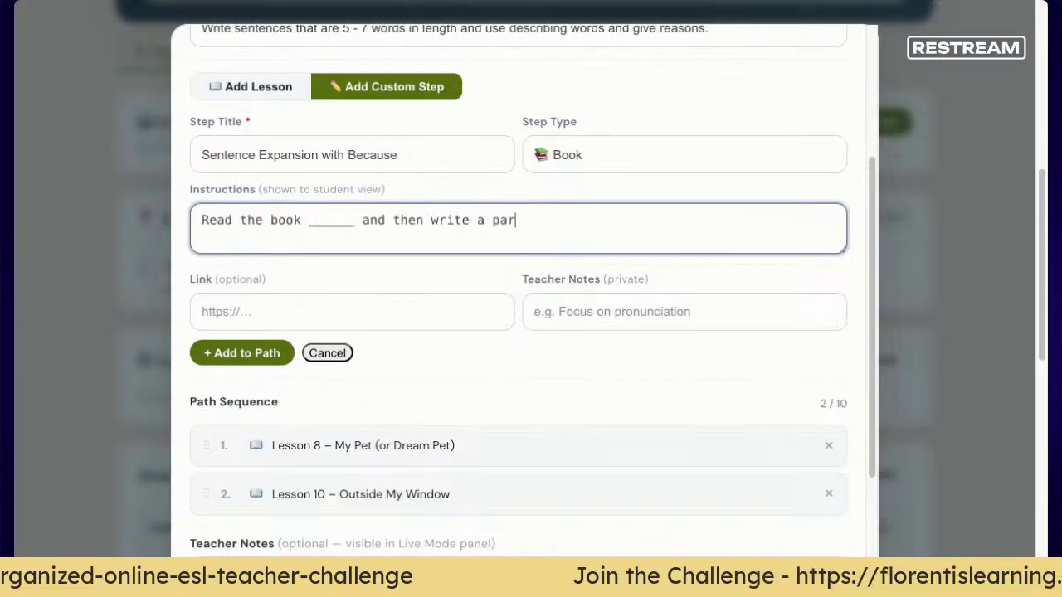
type("agraph about _____.")
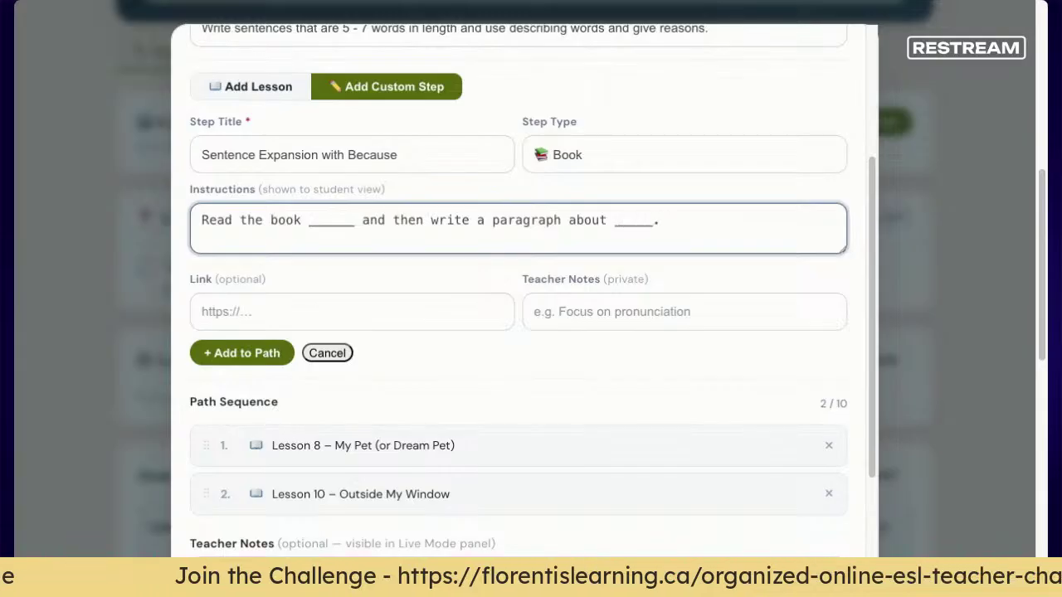
Step: Extend the student instructions with the sentence "Complete the 'because' worksheet of five sentences."
type(" Complete ")
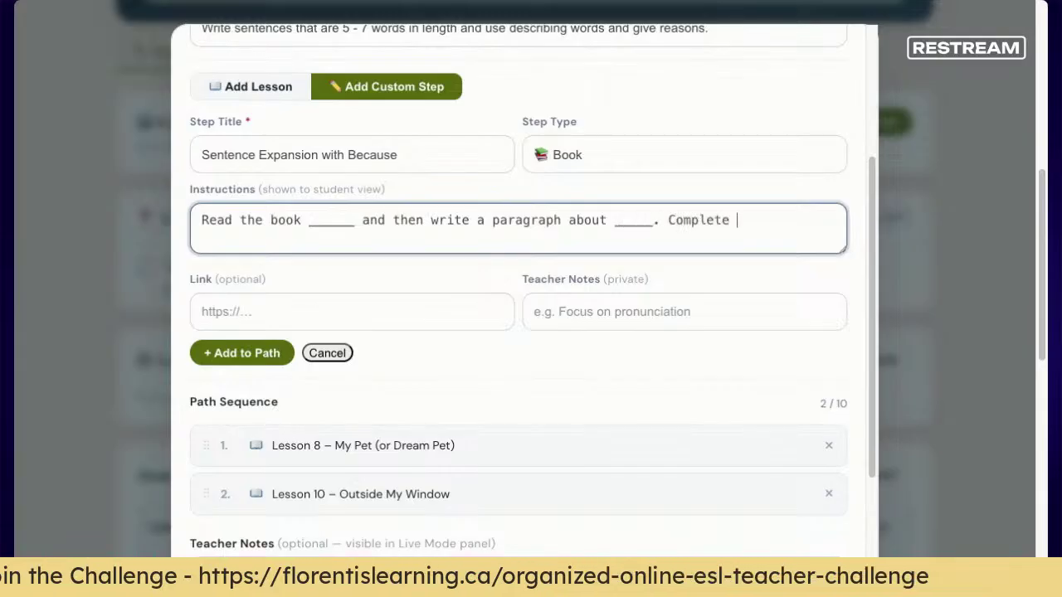
type("the 'be")
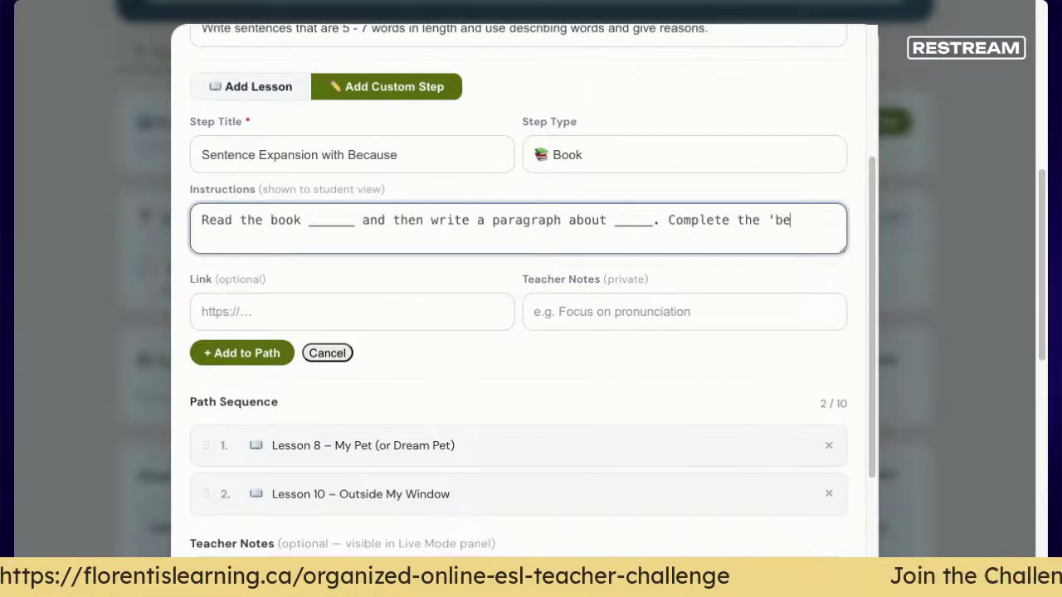
type("cause' workshee")
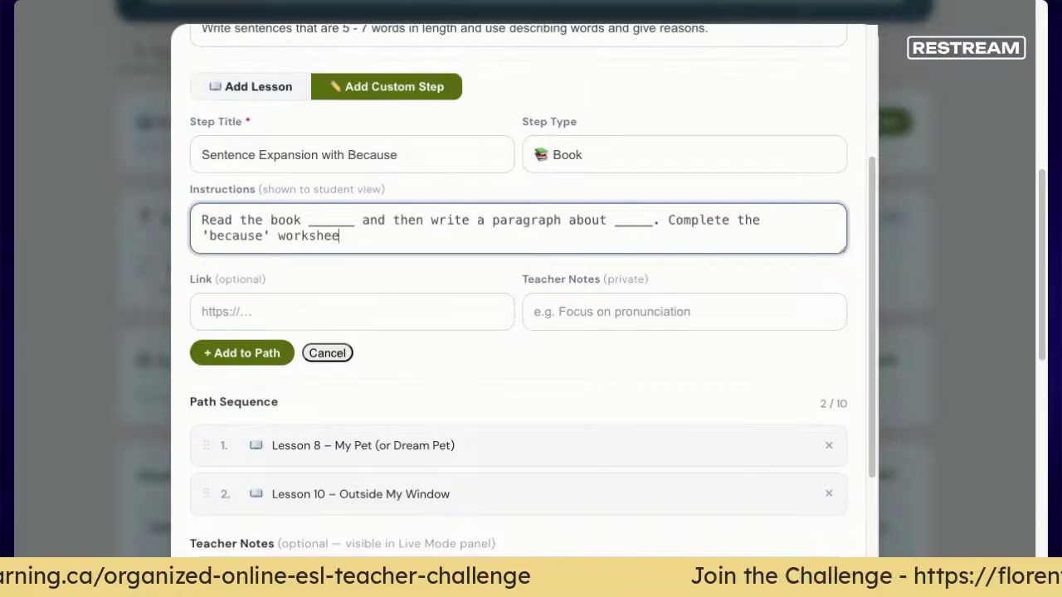
type("t of five ")
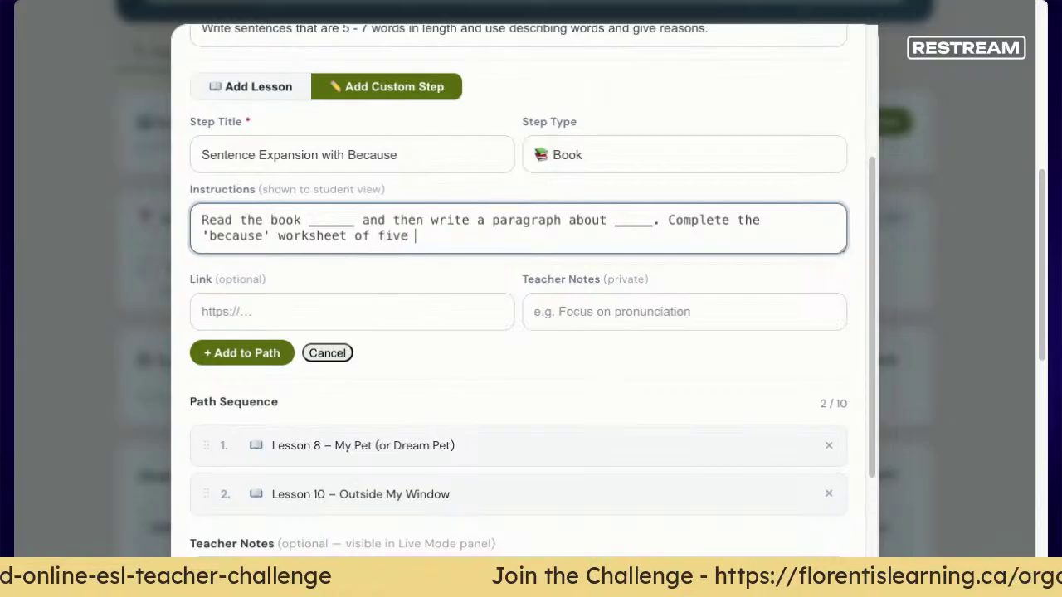
type("sentences.")
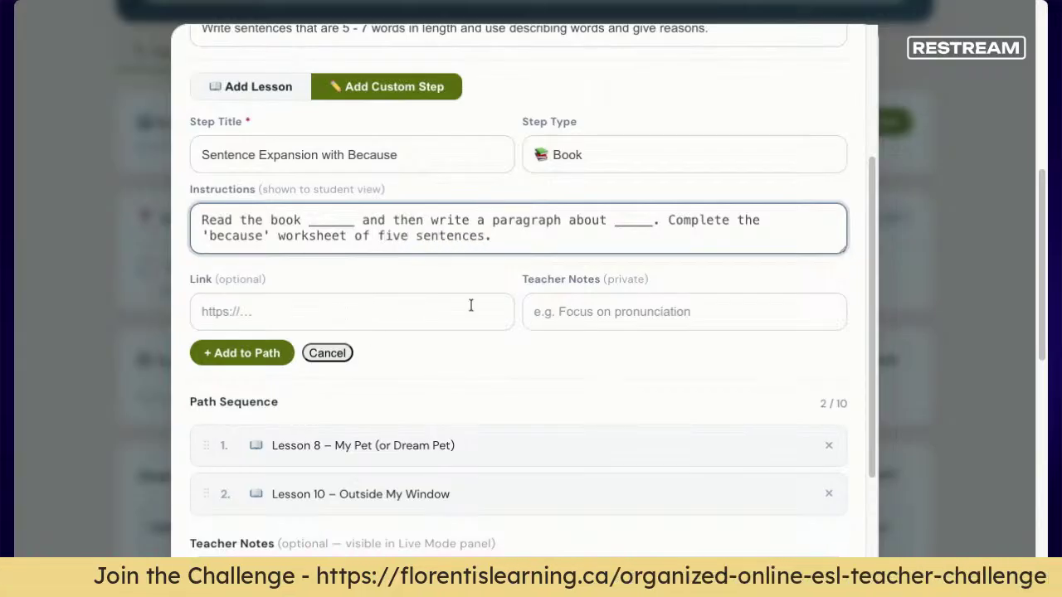
Step: Add the "Sentence Expansion with Because" book step to the path sequence and save the learning path
left_click(239, 361)
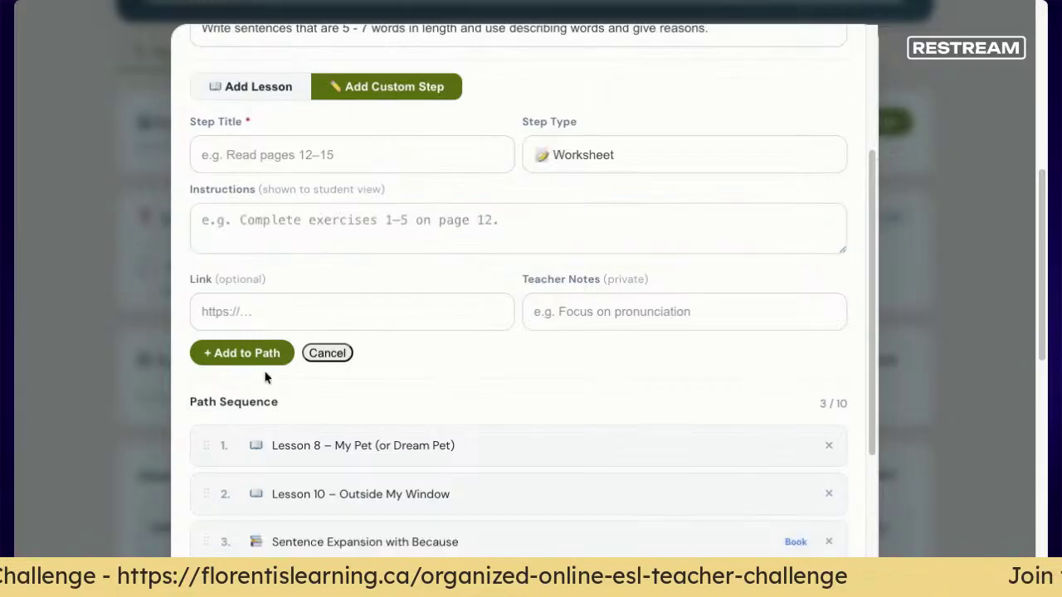
scroll(561, 329, "down", 3)
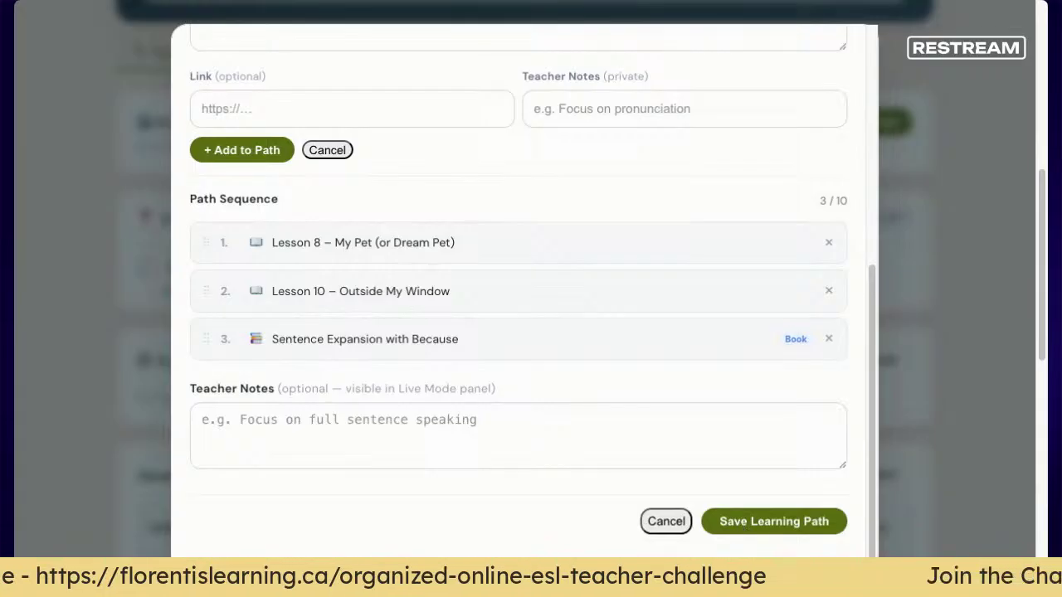
left_click(773, 521)
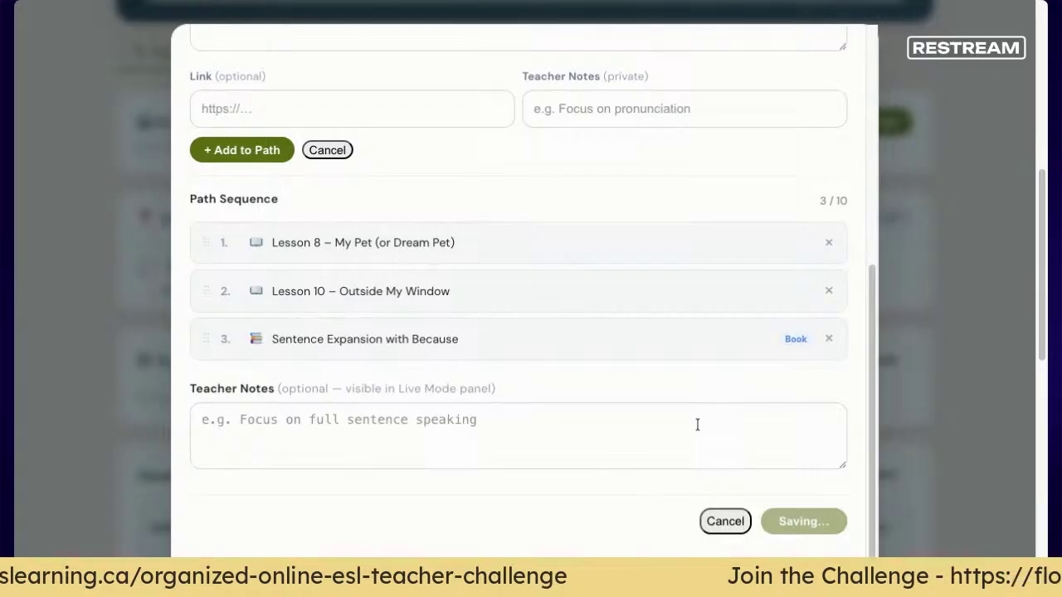